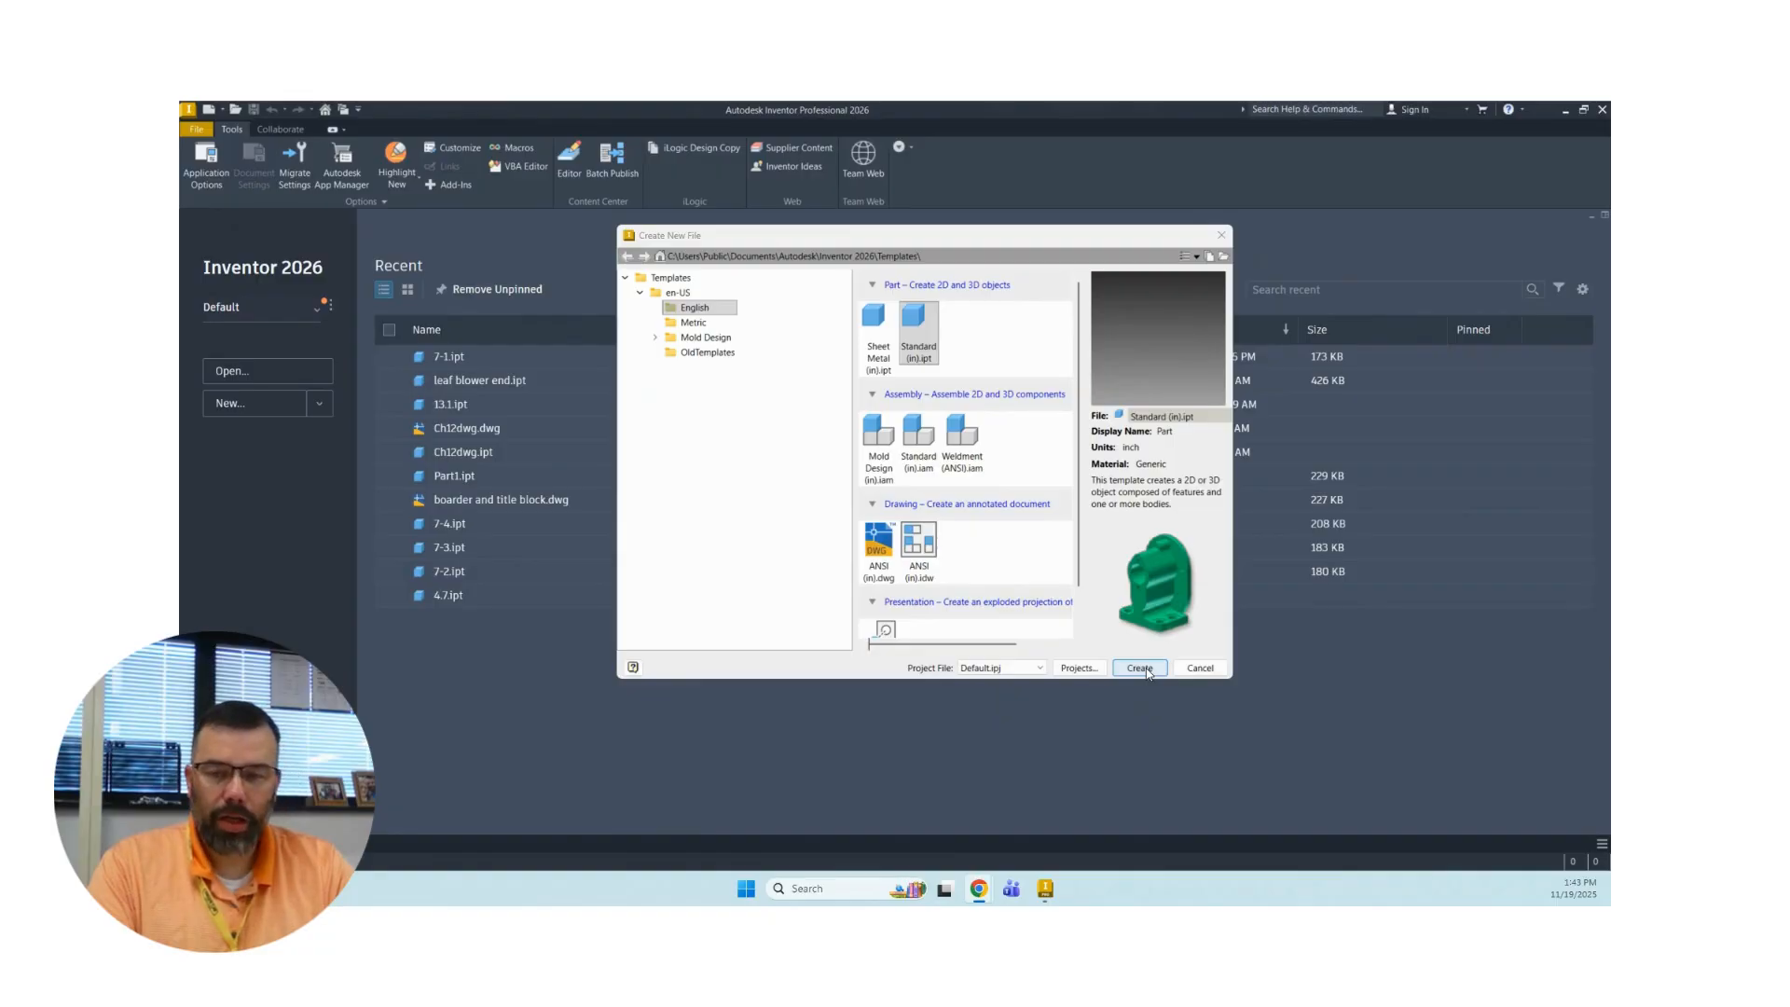
Create a new Standard (in) part, start a 2D sketch on the front origin plane and view it straight on.
click(1139, 668)
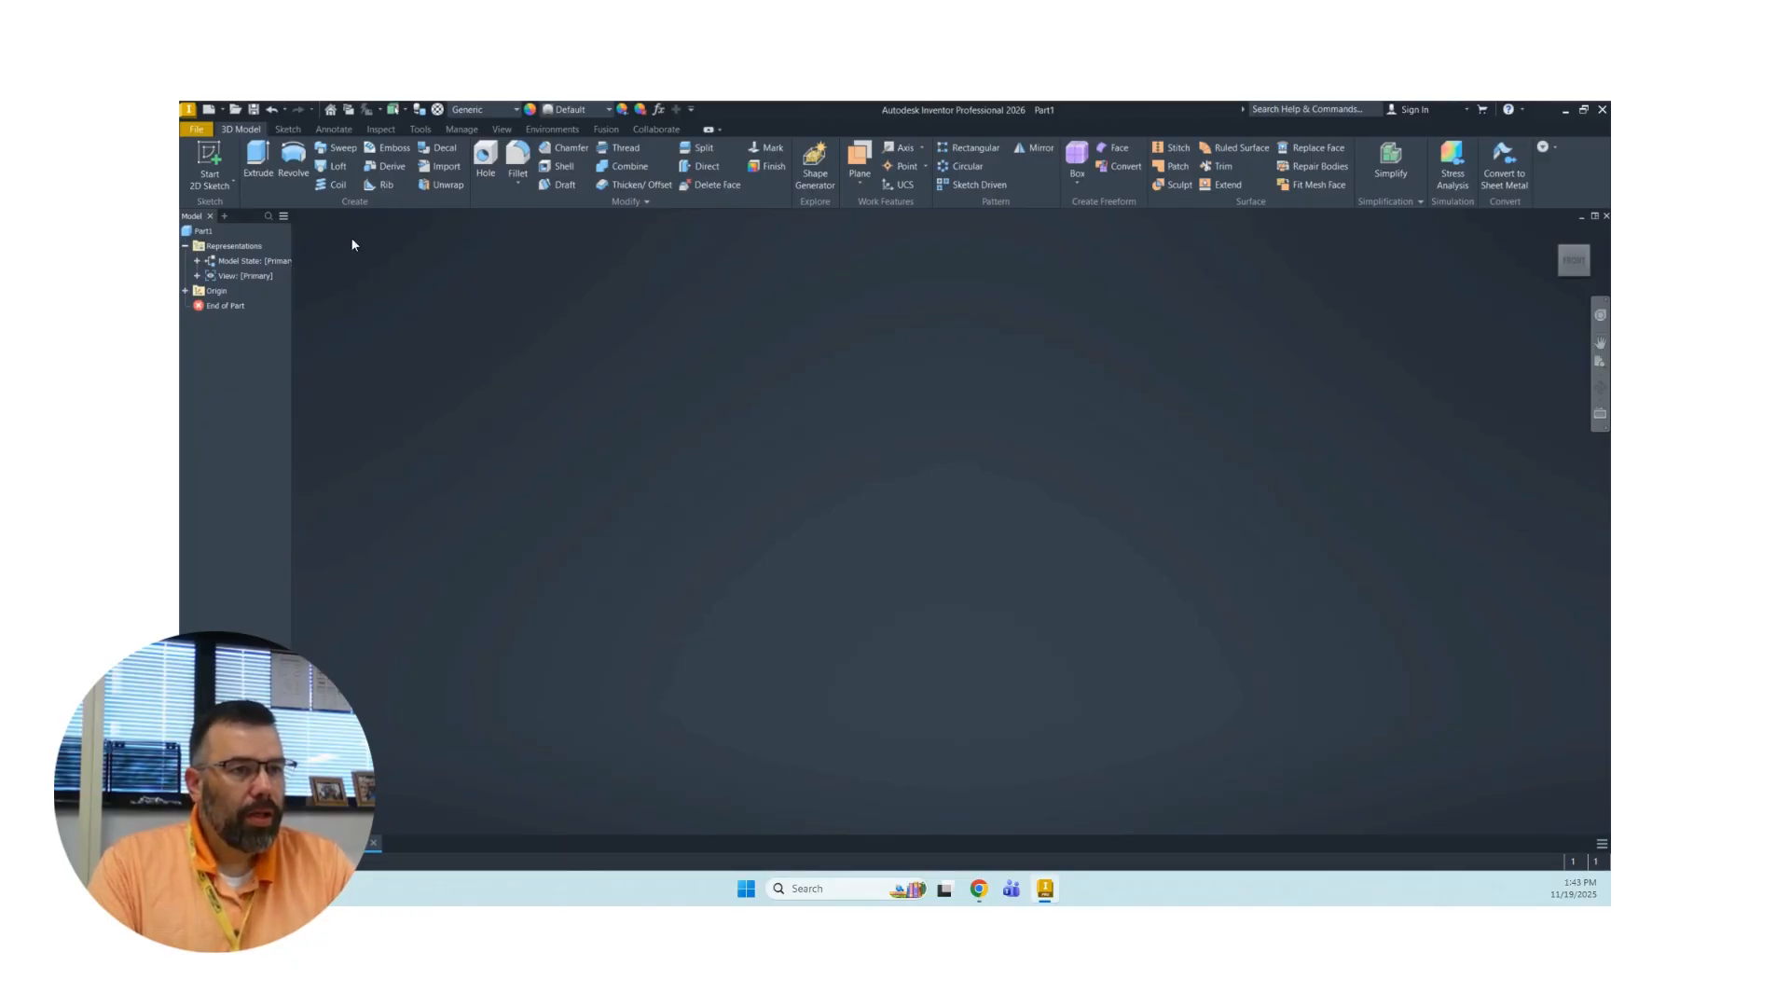
click(207, 157)
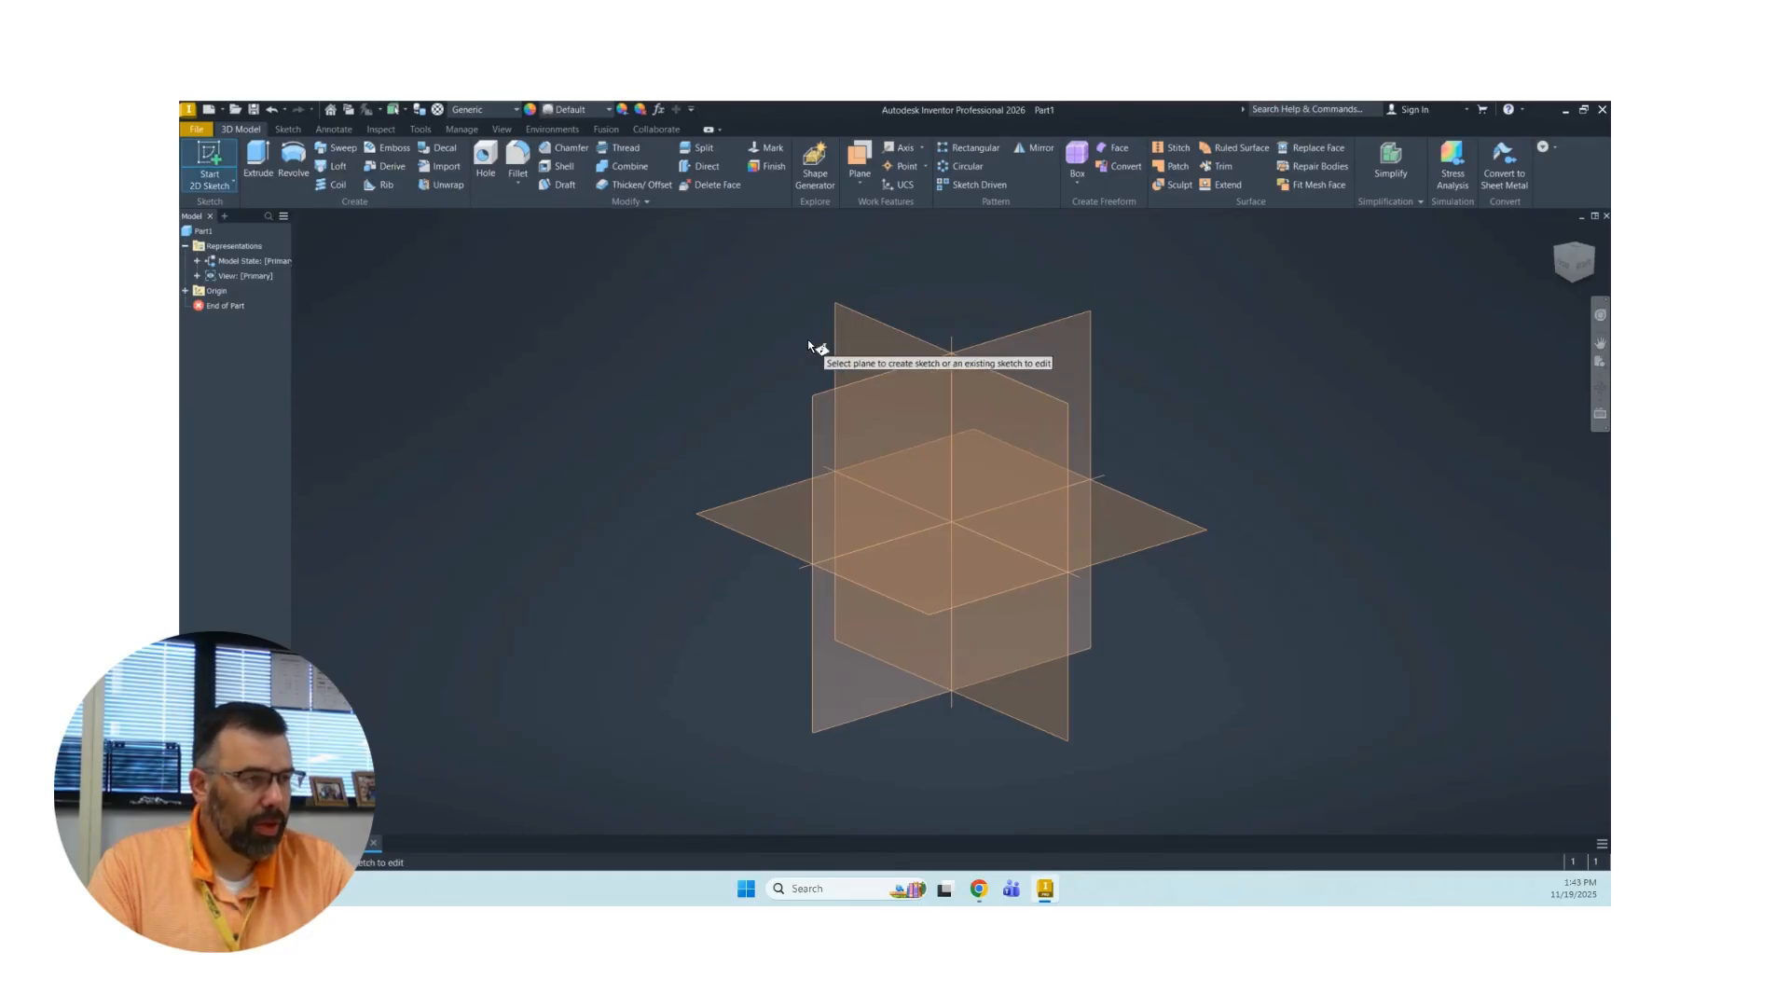
click(859, 329)
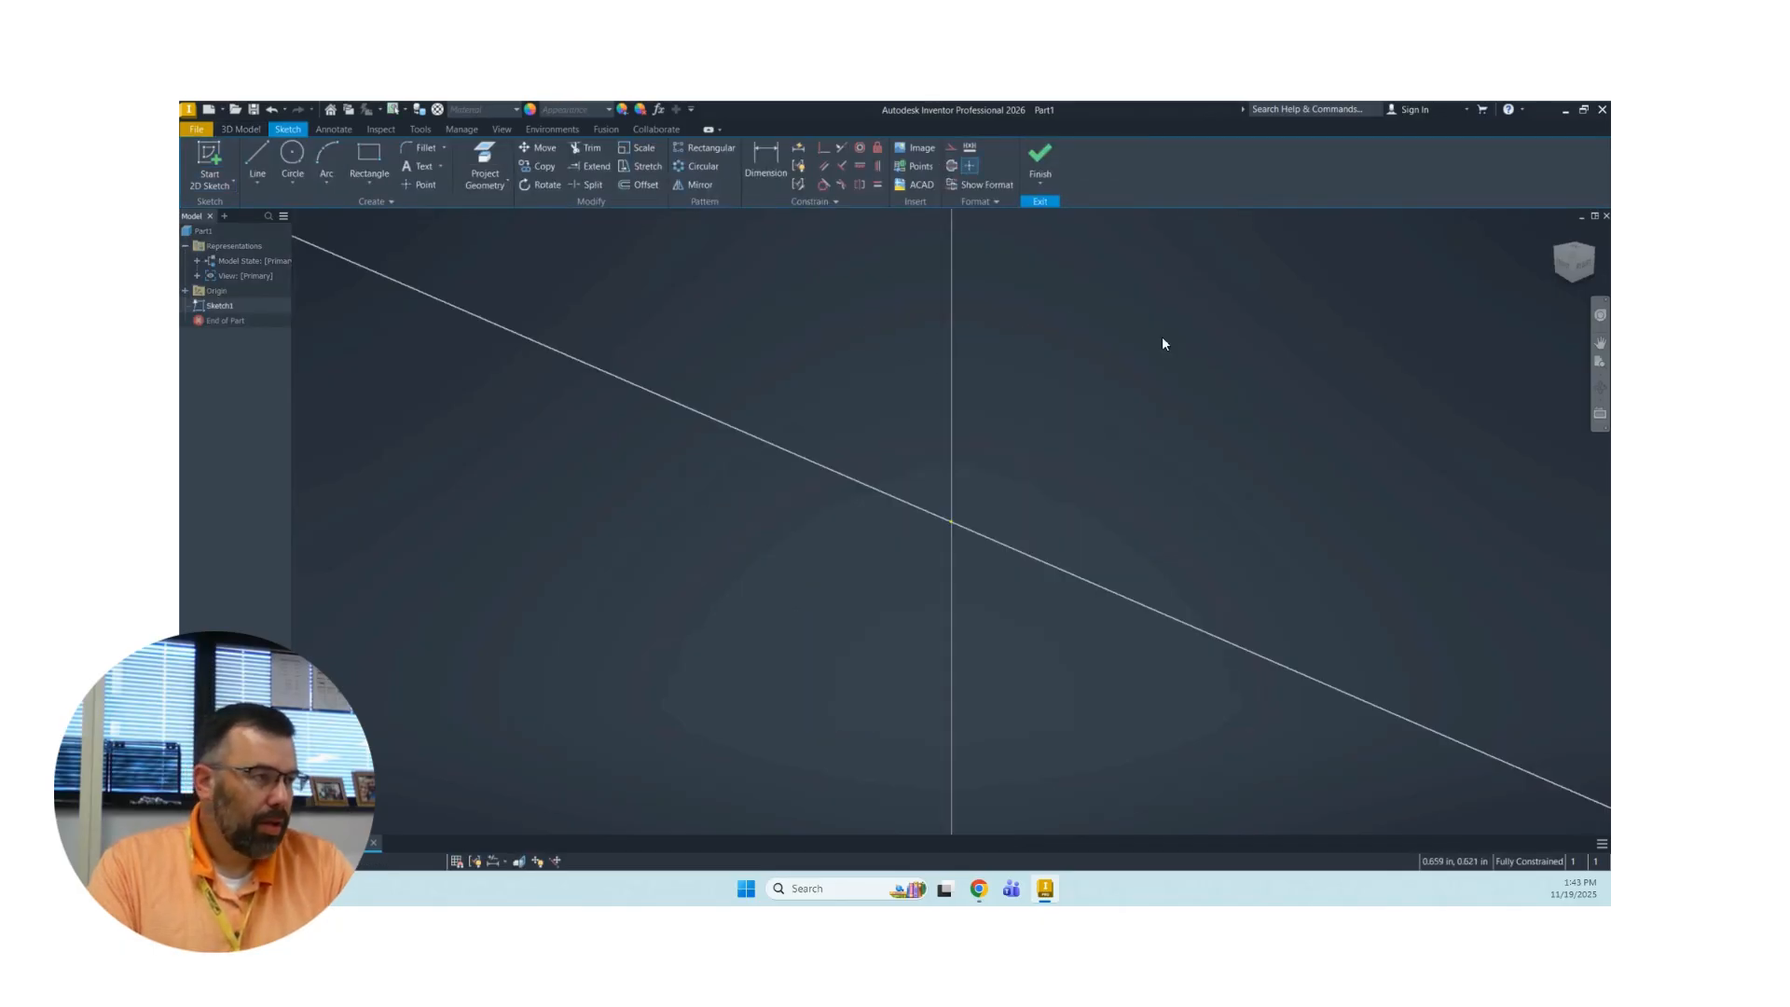
click(1565, 270)
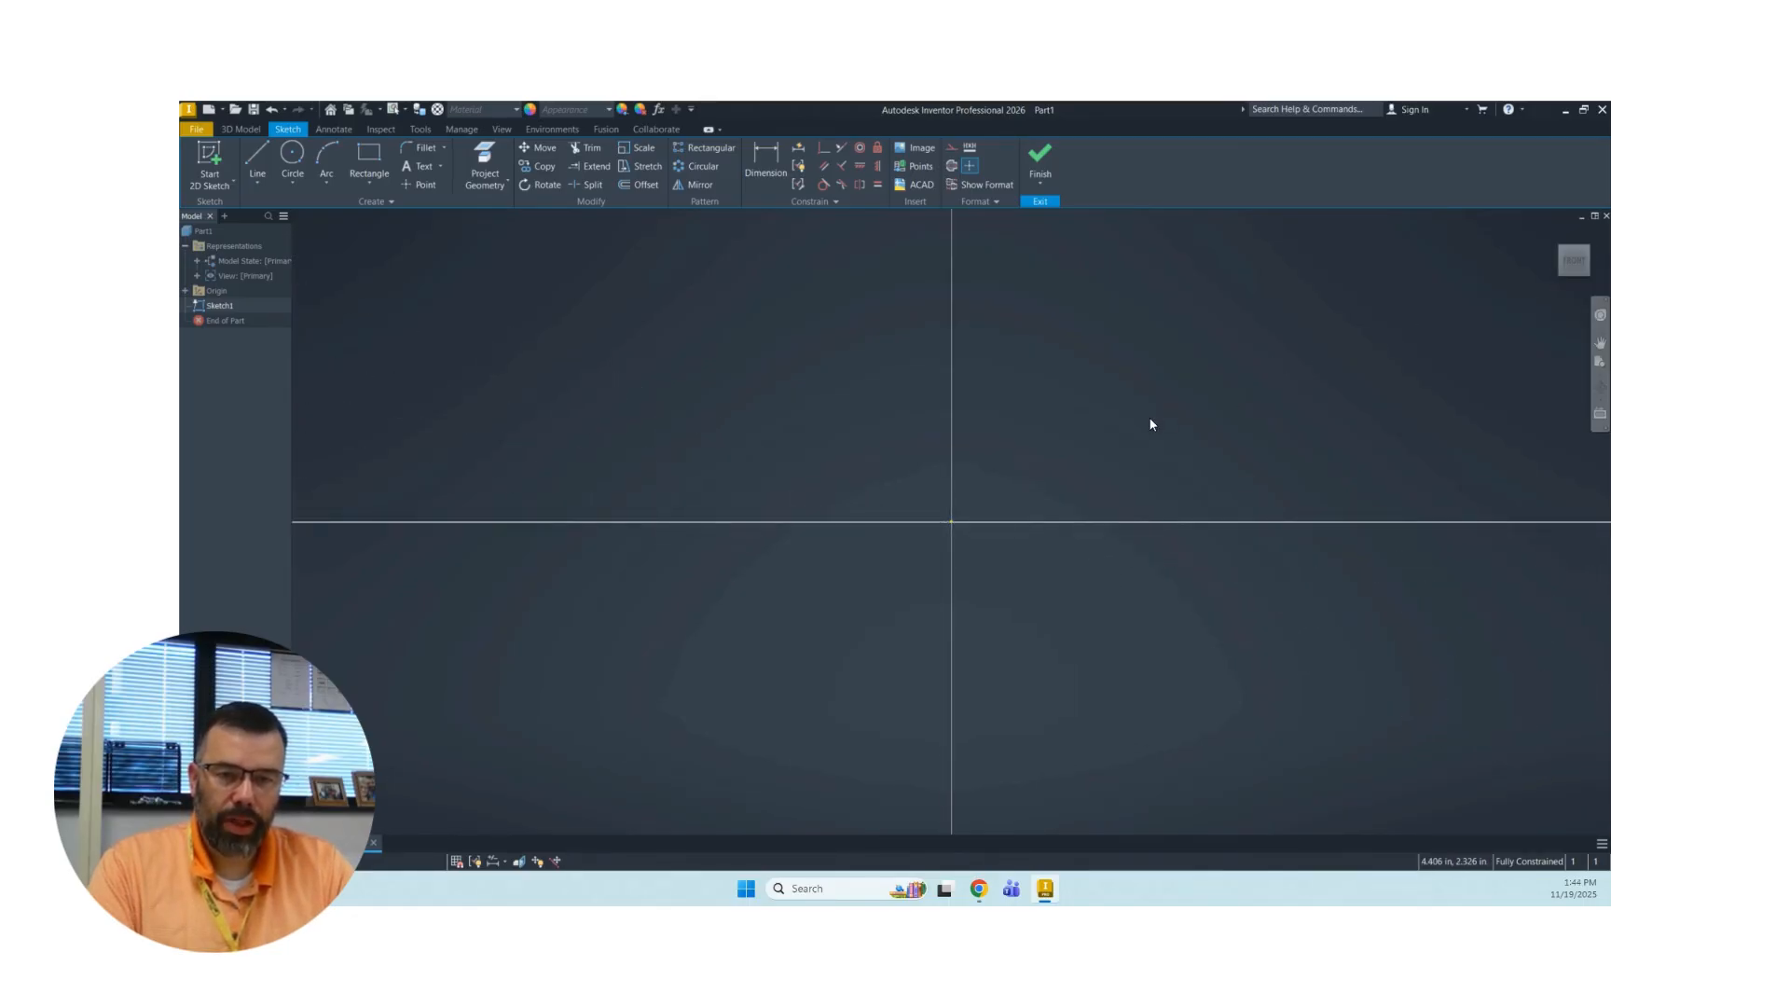
Sketch a 4.5 in horizontal base line above the horizontal axis, to the right of the origin.
scroll(1151, 425, up, 2)
mouse_move(1141, 426)
middle_down()
mouse_move(752, 624)
mouse_move(659, 628)
middle_up()
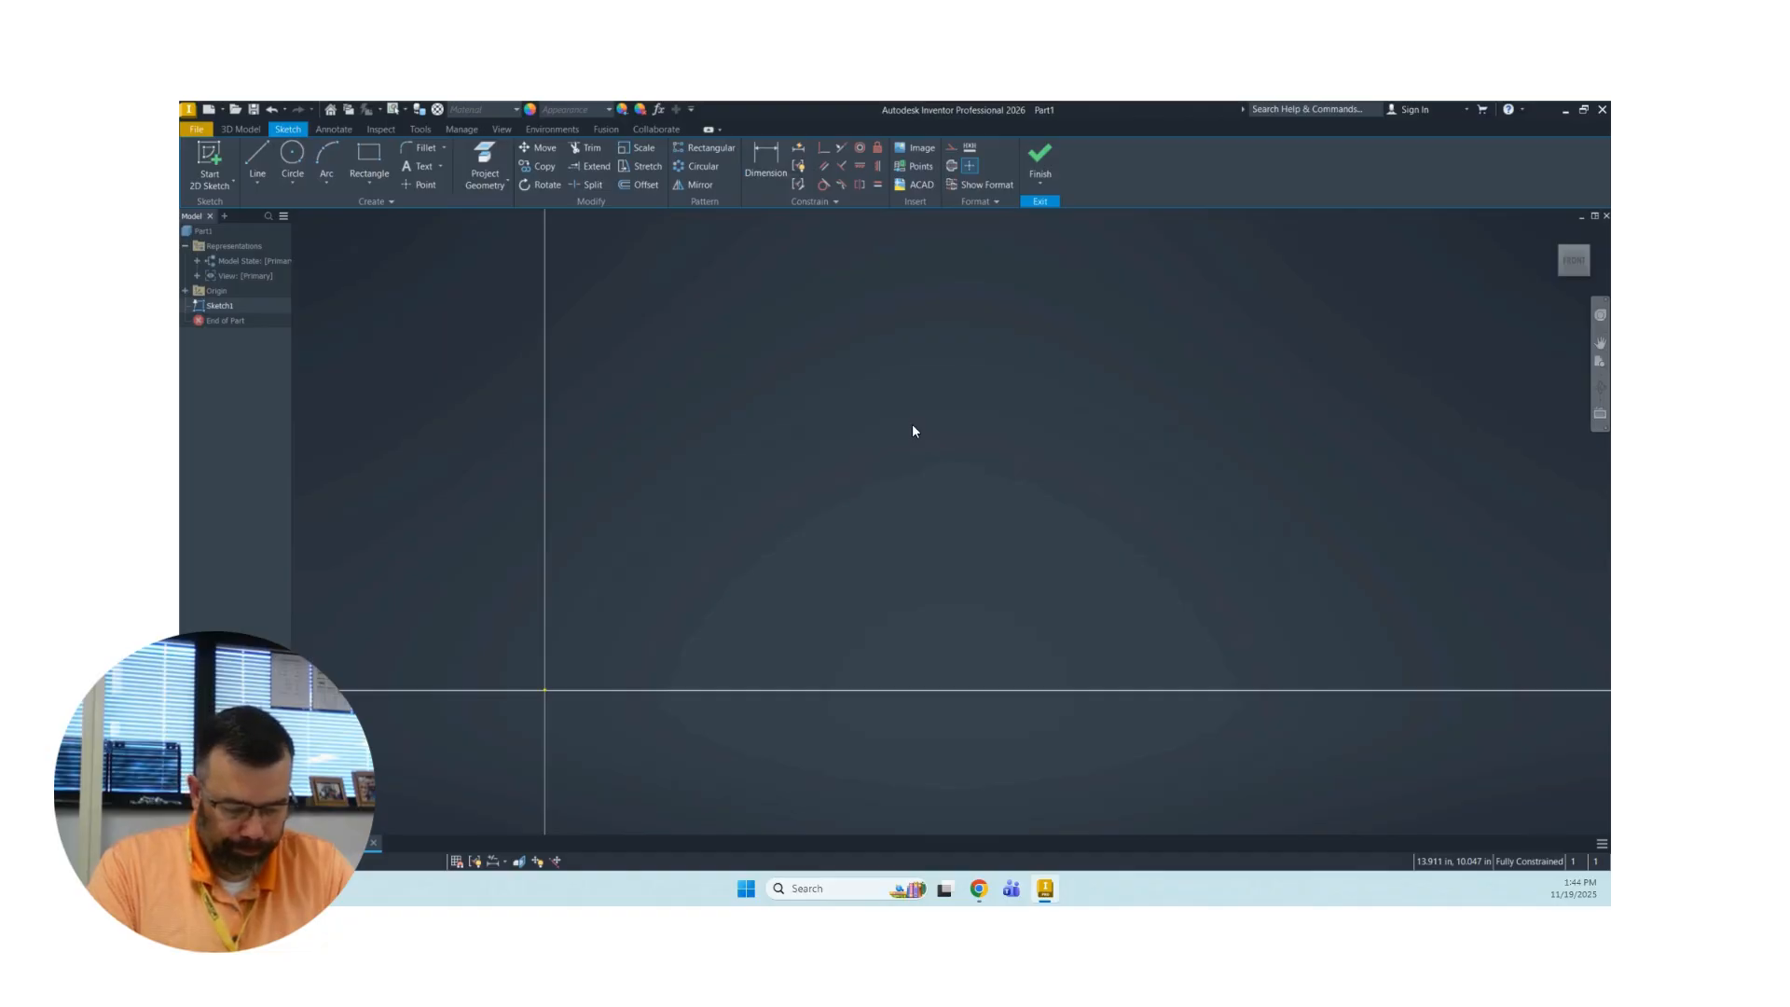
click(265, 159)
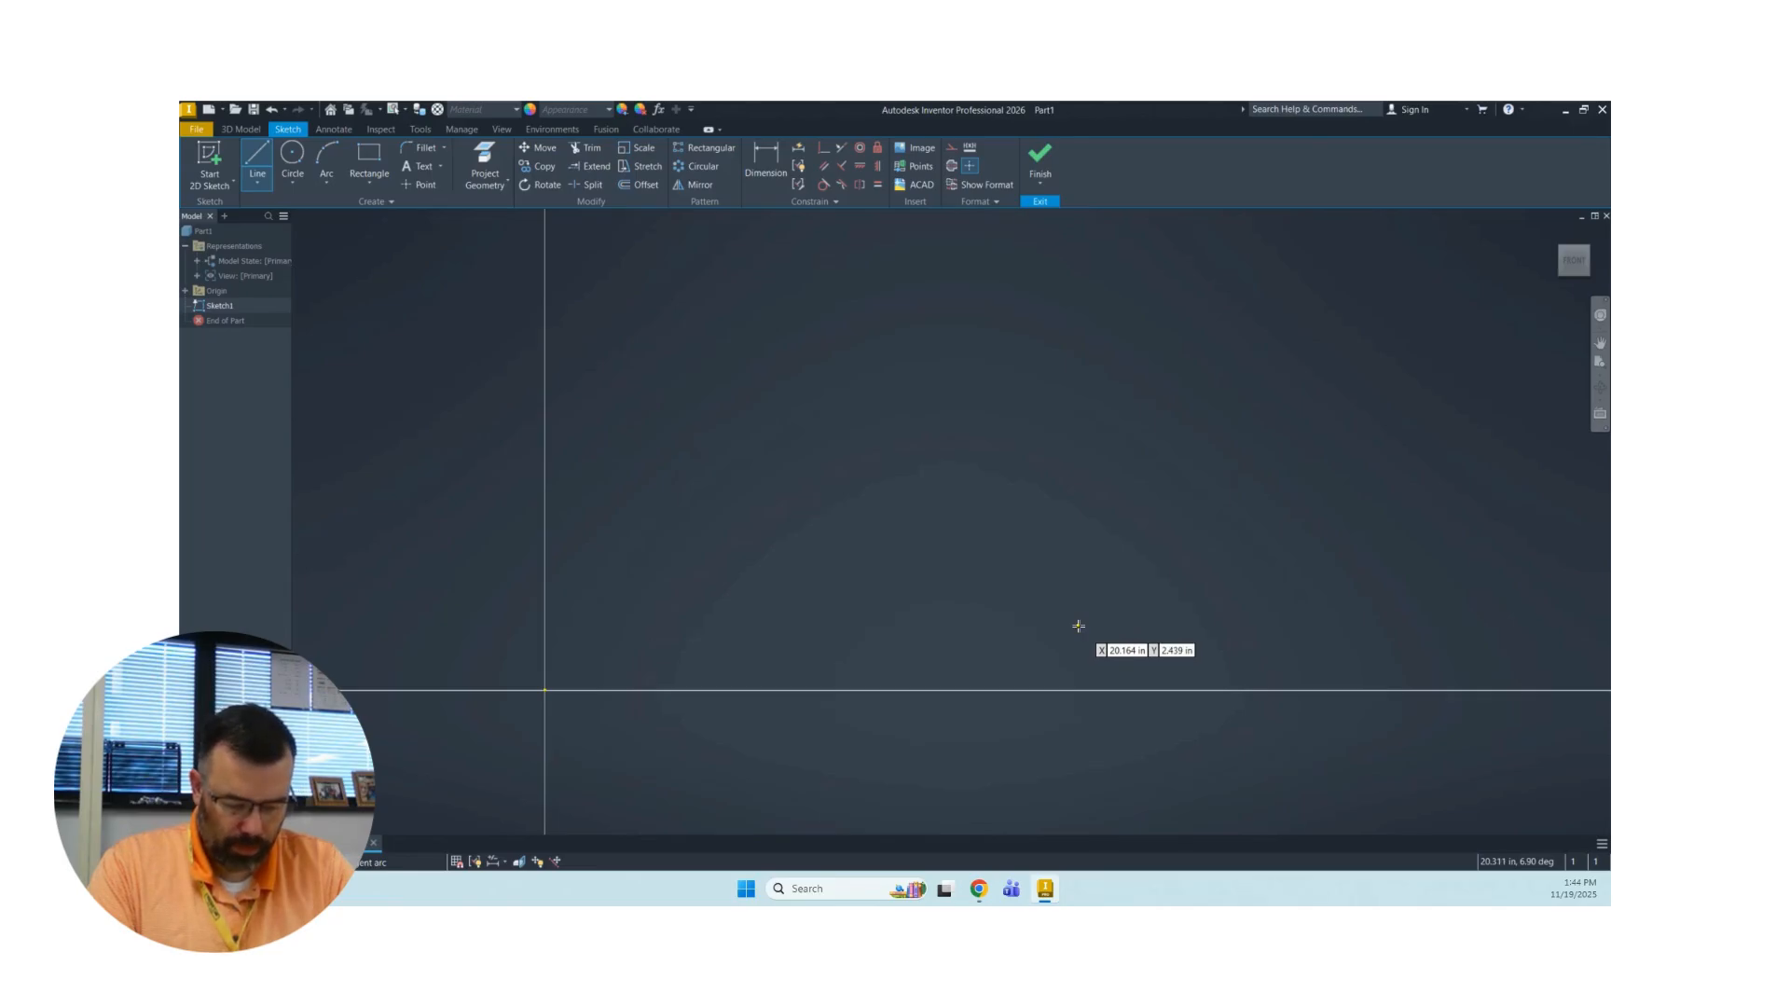
click(759, 606)
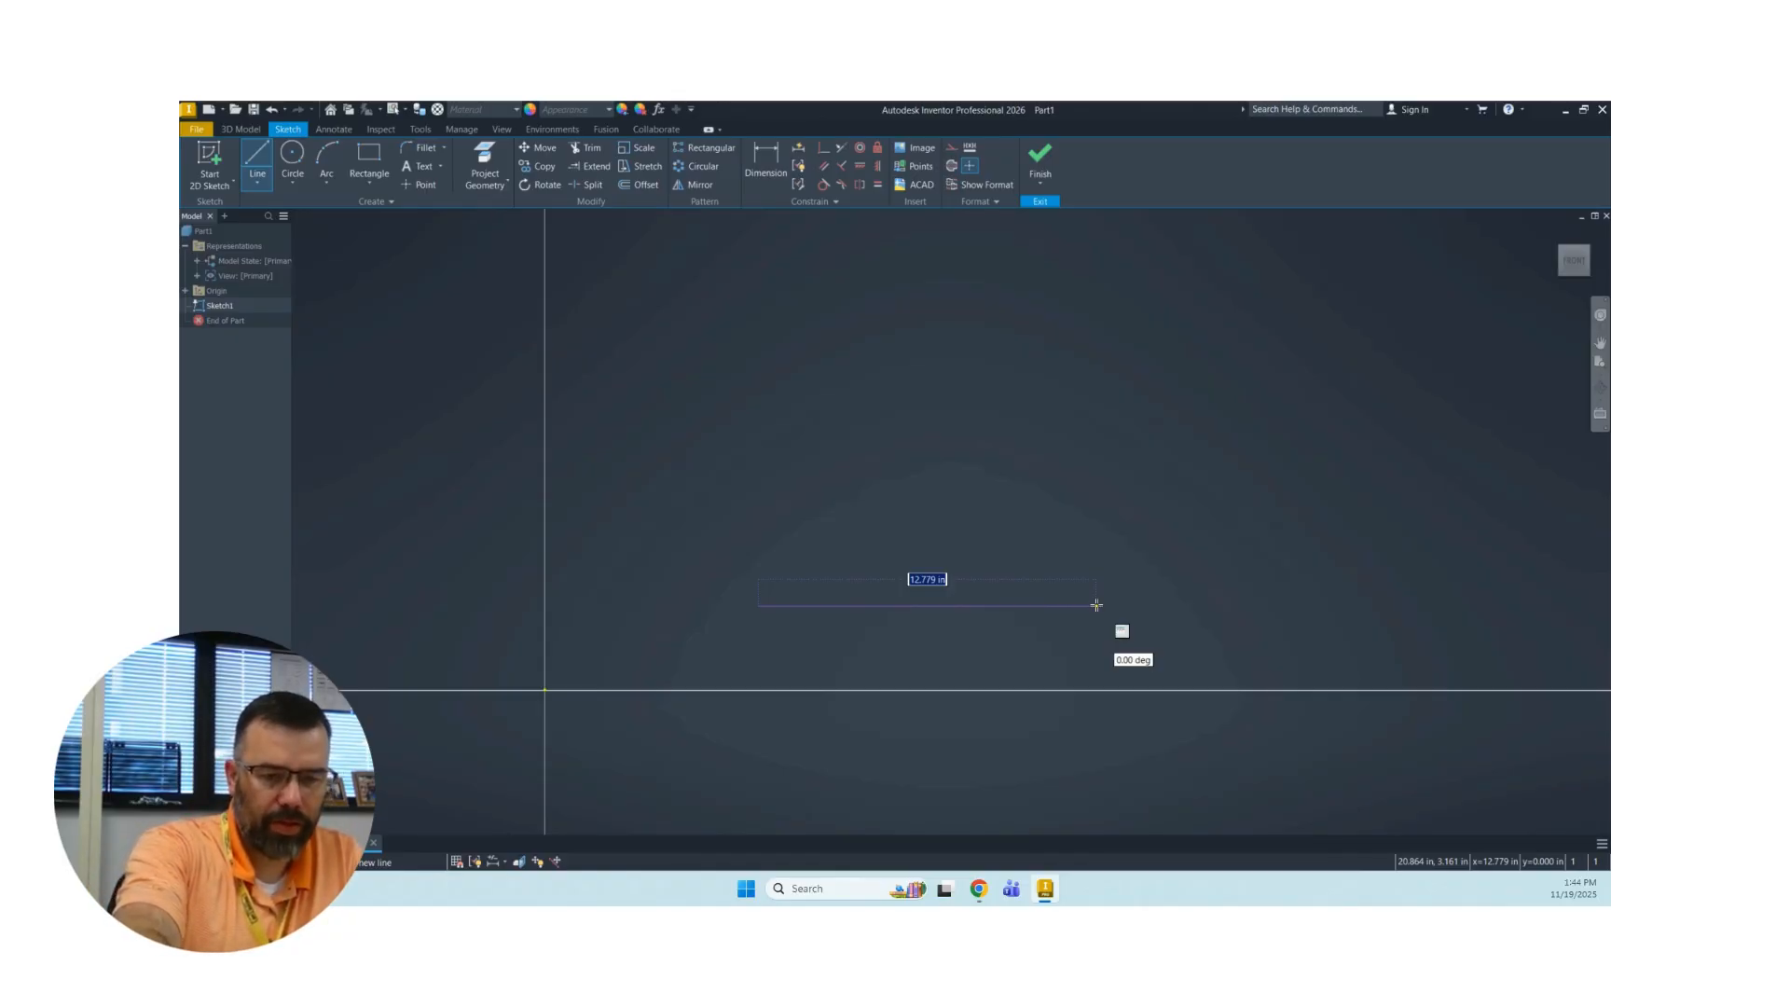
text(4.5)
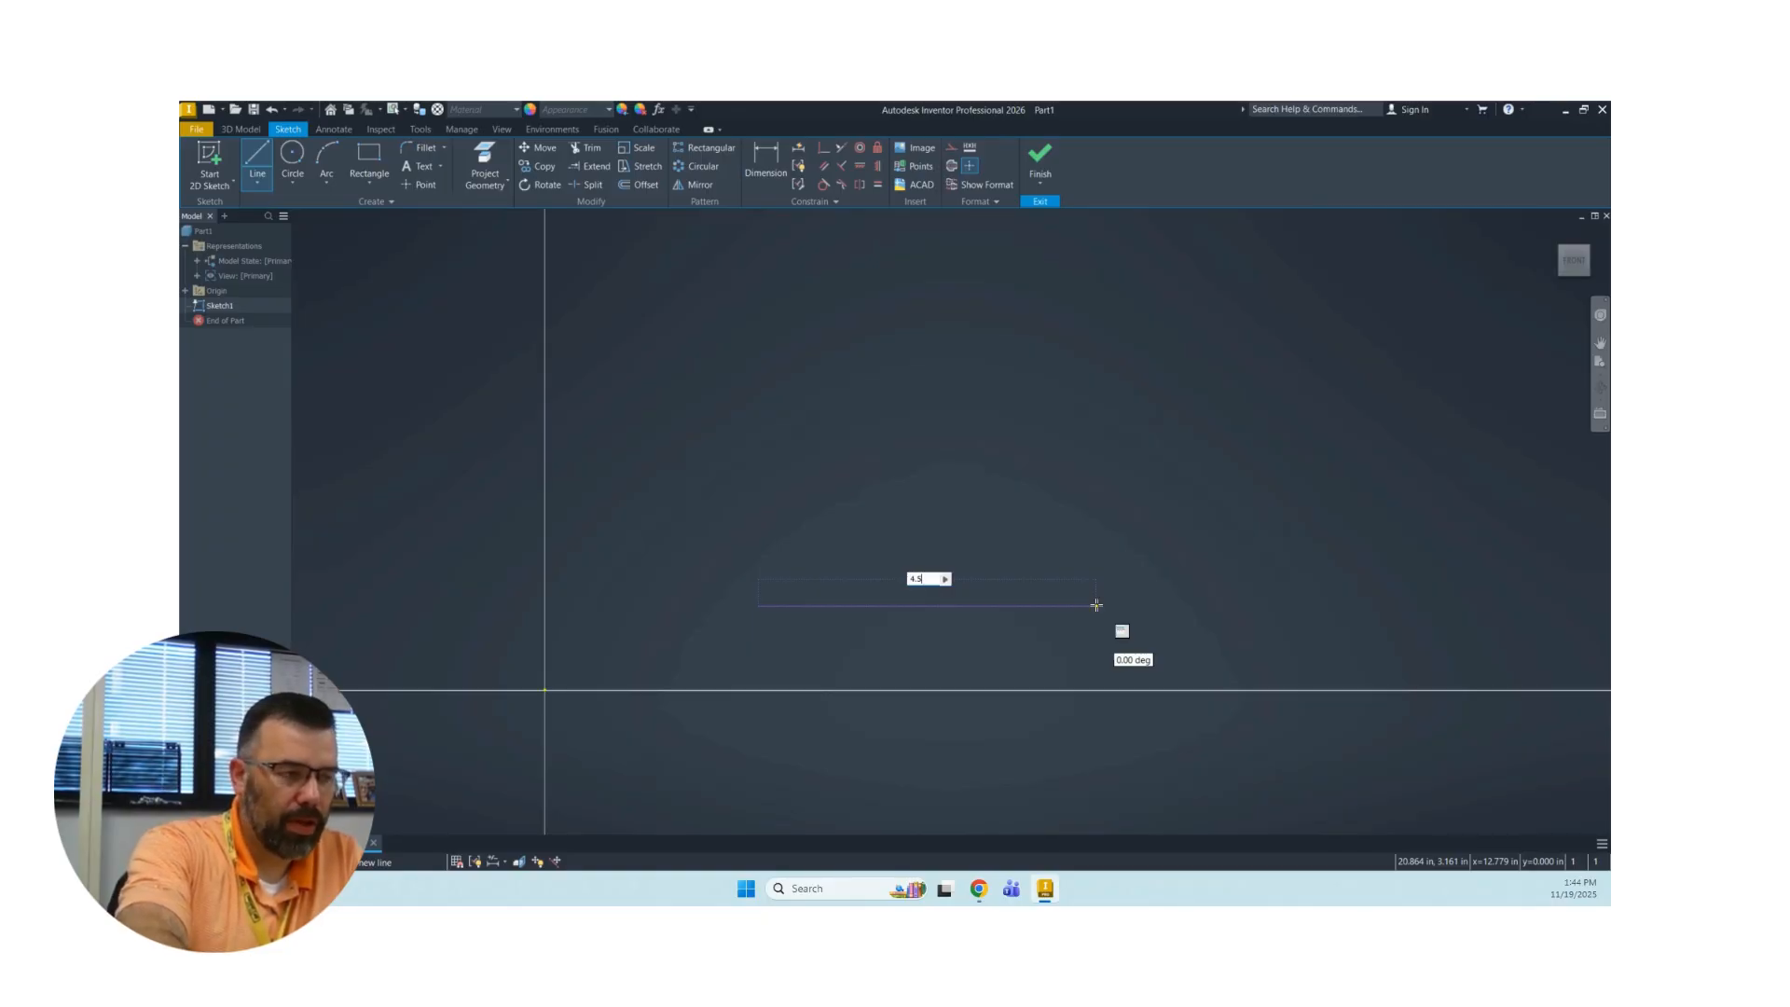
key(Return)
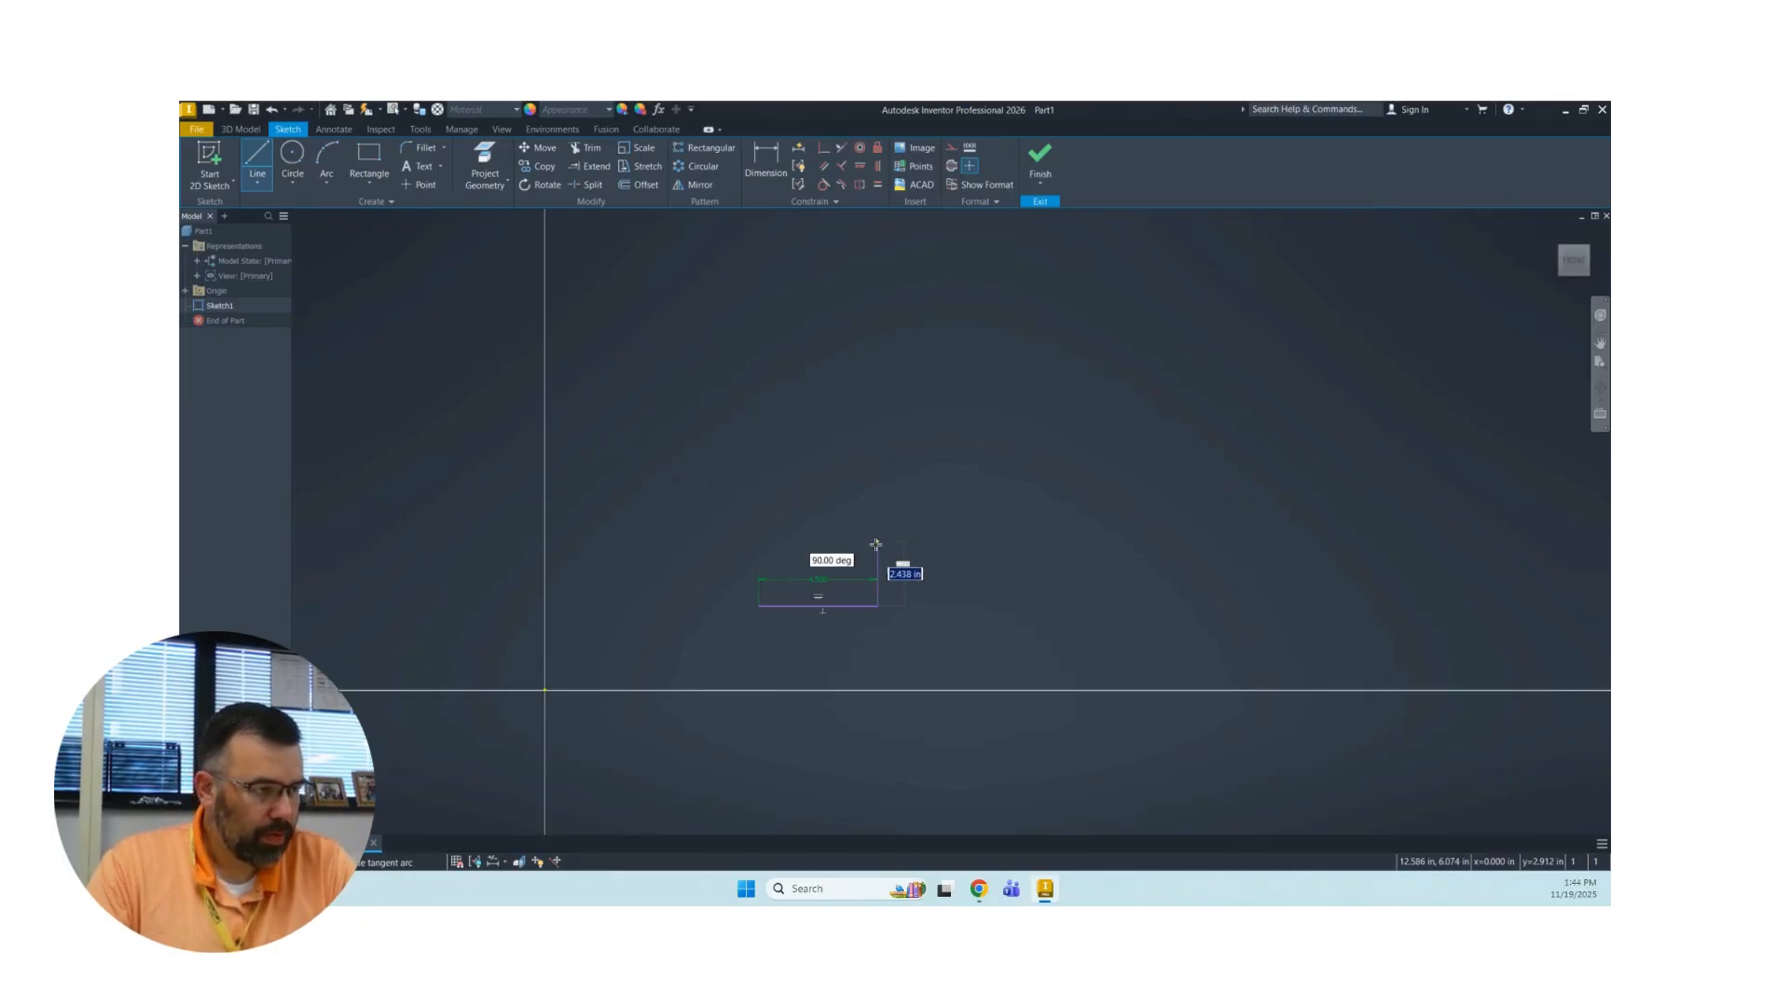
Continue the profile with a 1 in vertical line upward from the base line's right end.
scroll(876, 556, up, 5)
scroll(876, 557, down, 9)
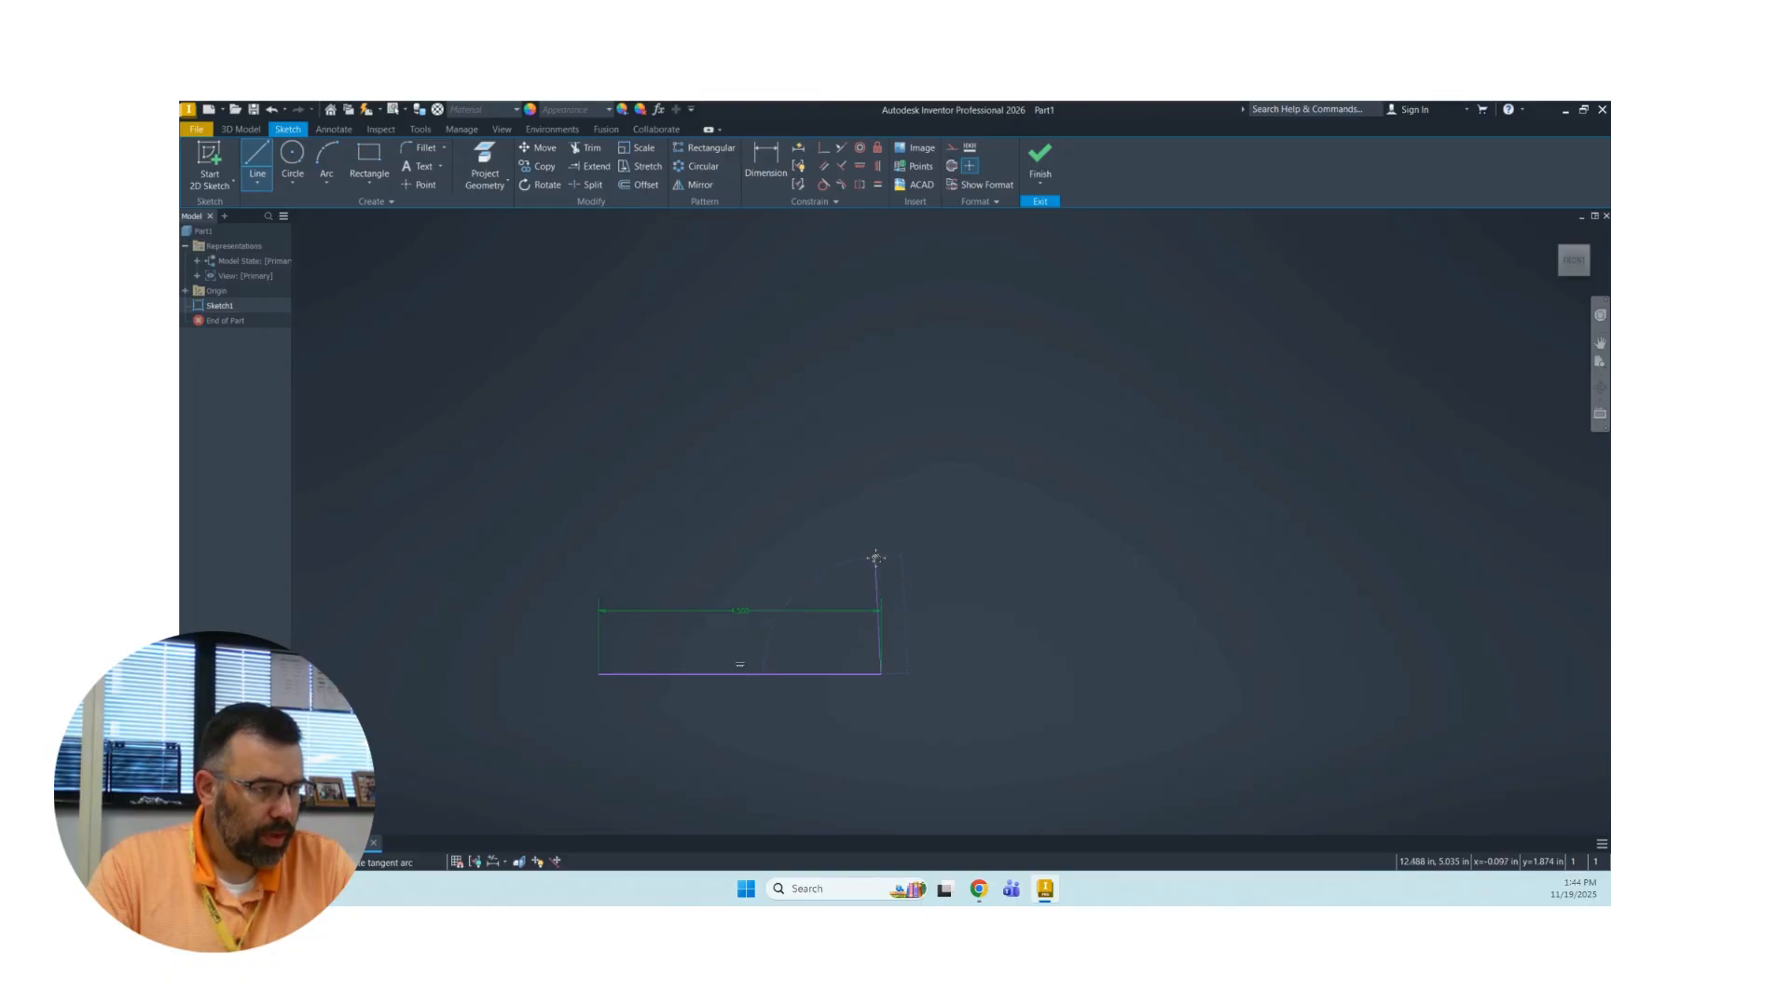
middle_drag(876, 557, 969, 408)
scroll(969, 408, down, 3)
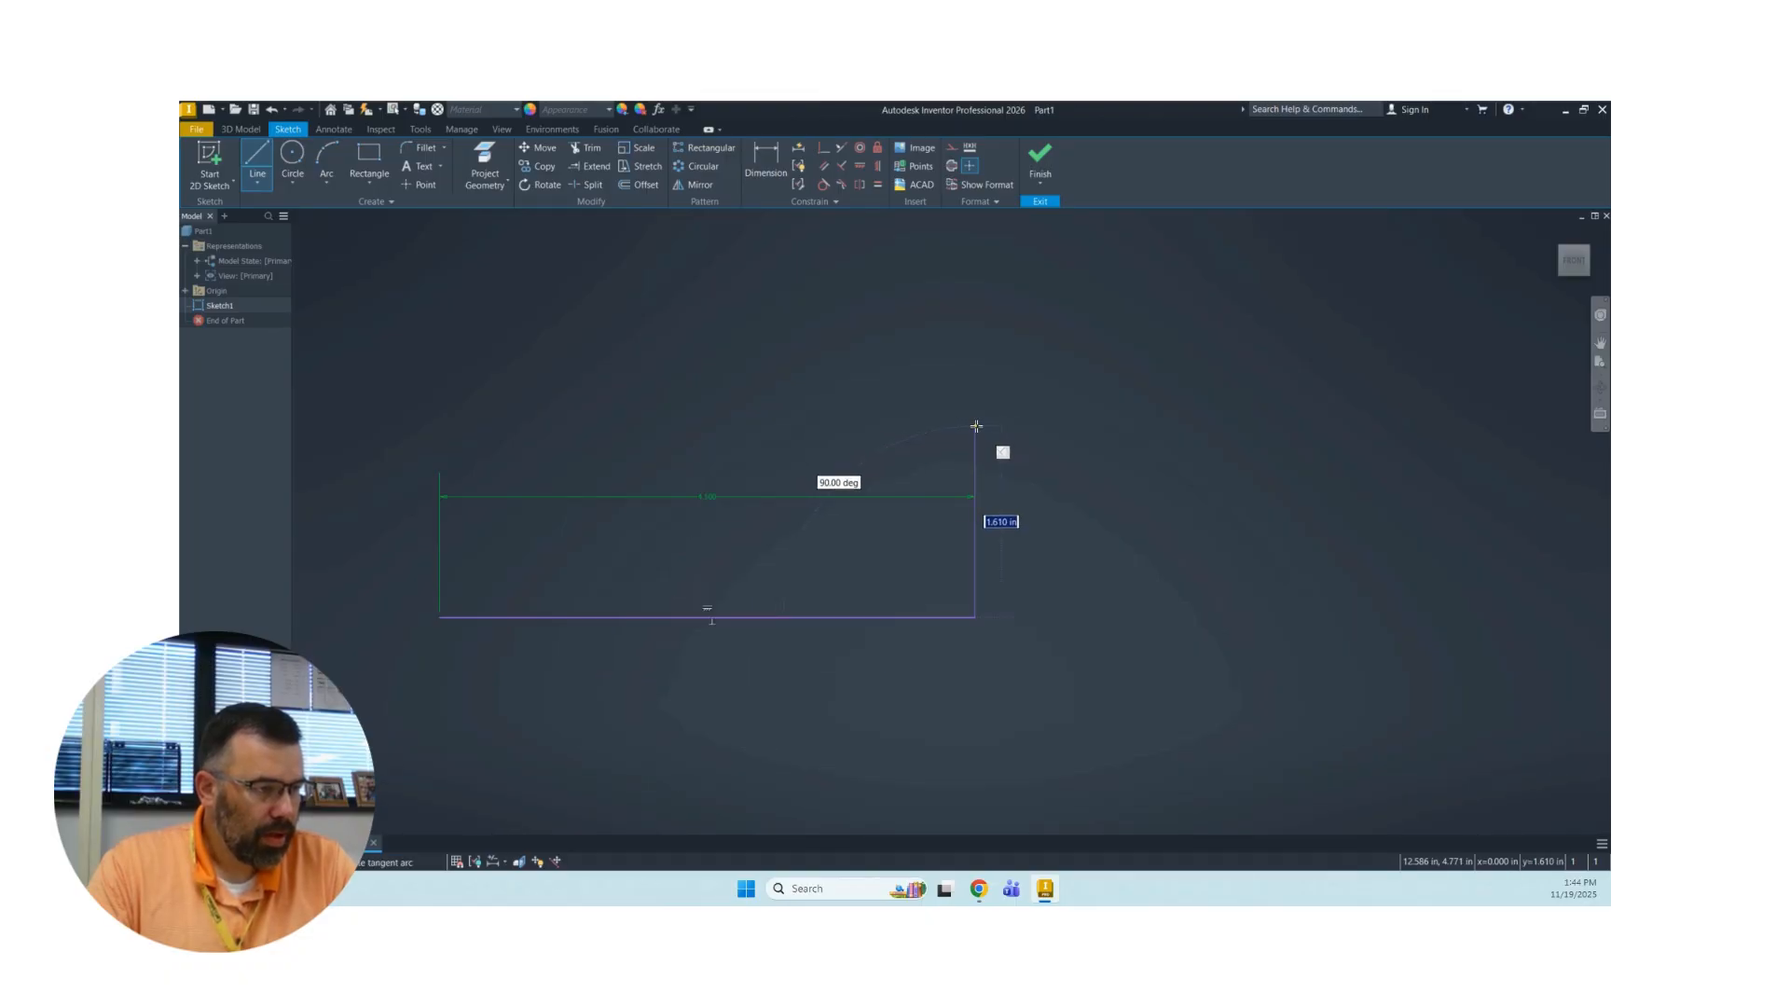
text(1)
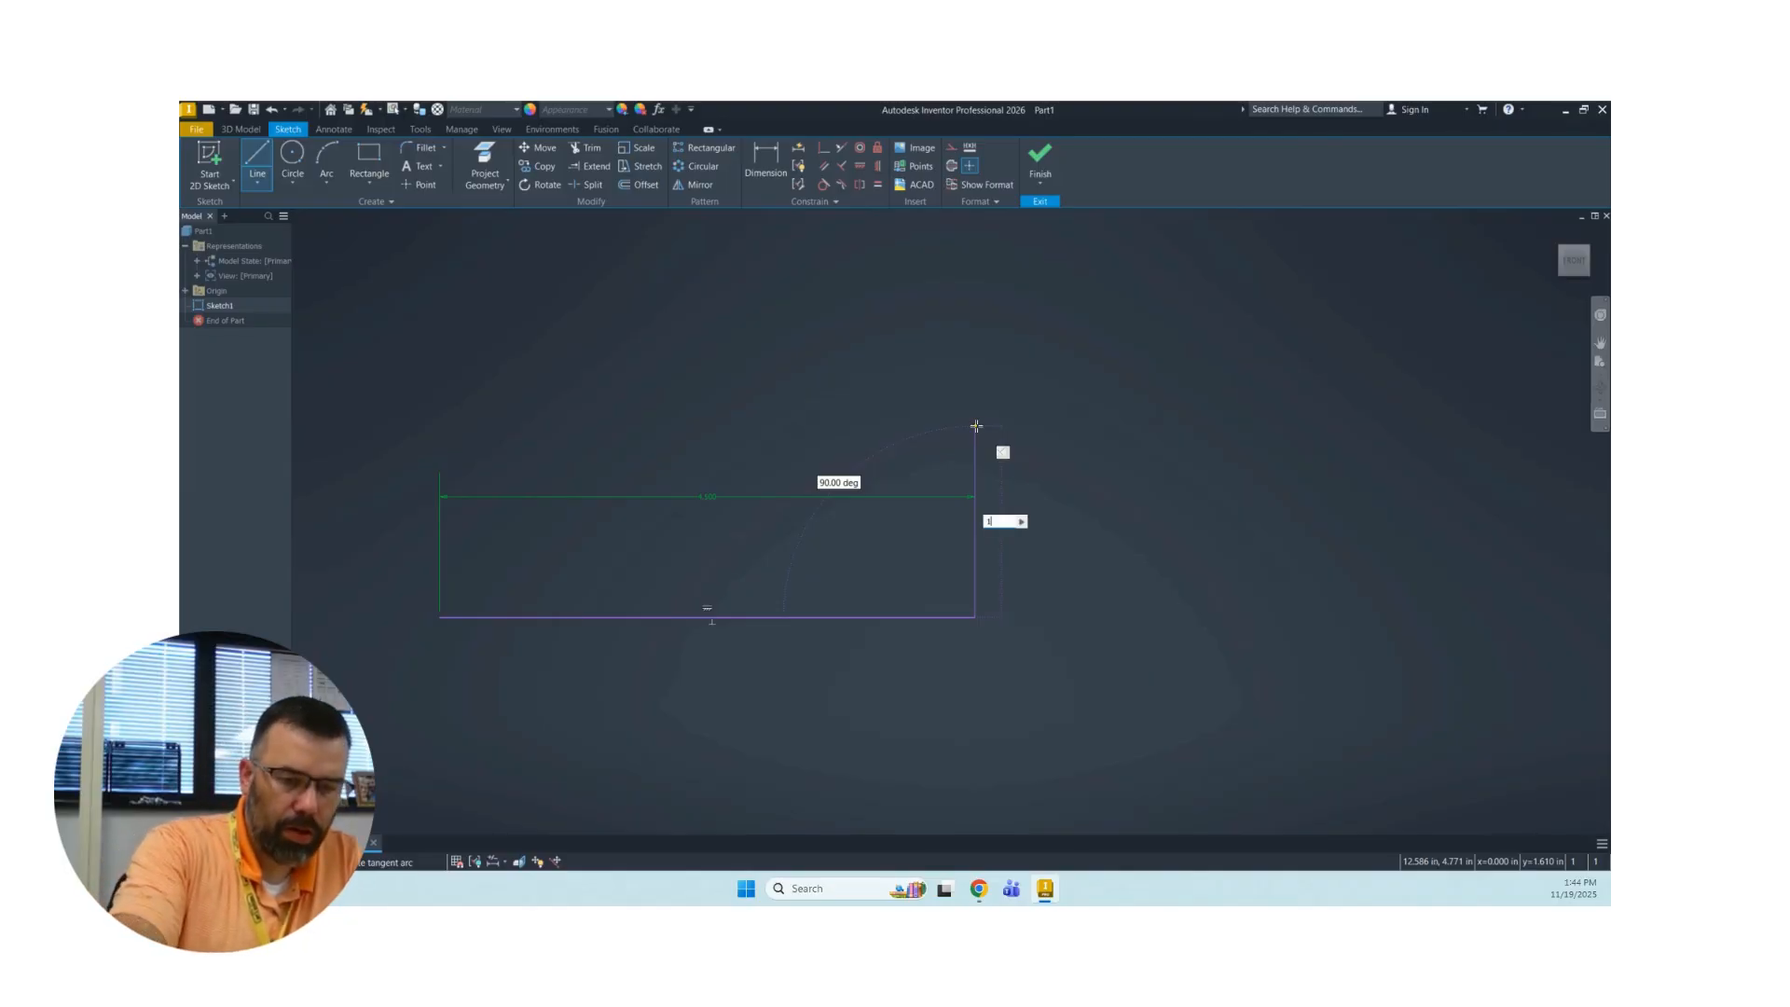
key(Return)
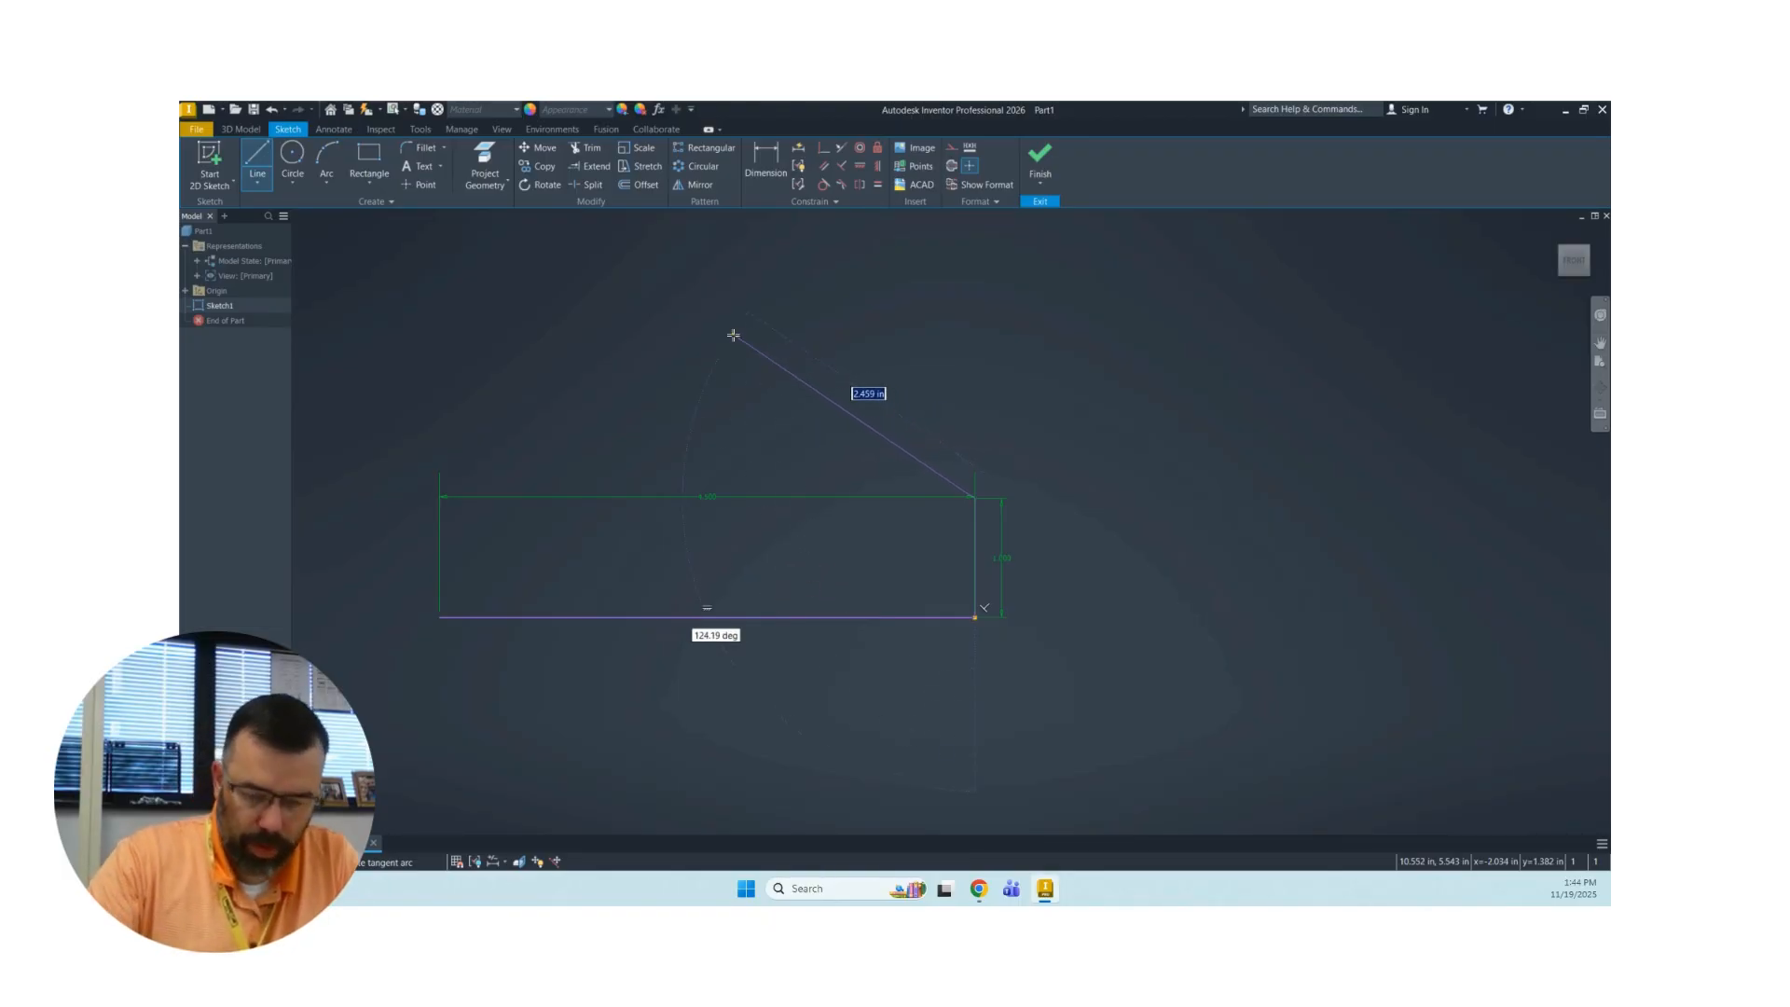
Add a 3.5 in line sloping up and left from the vertical line's top end, and end the line chain.
text(3.5)
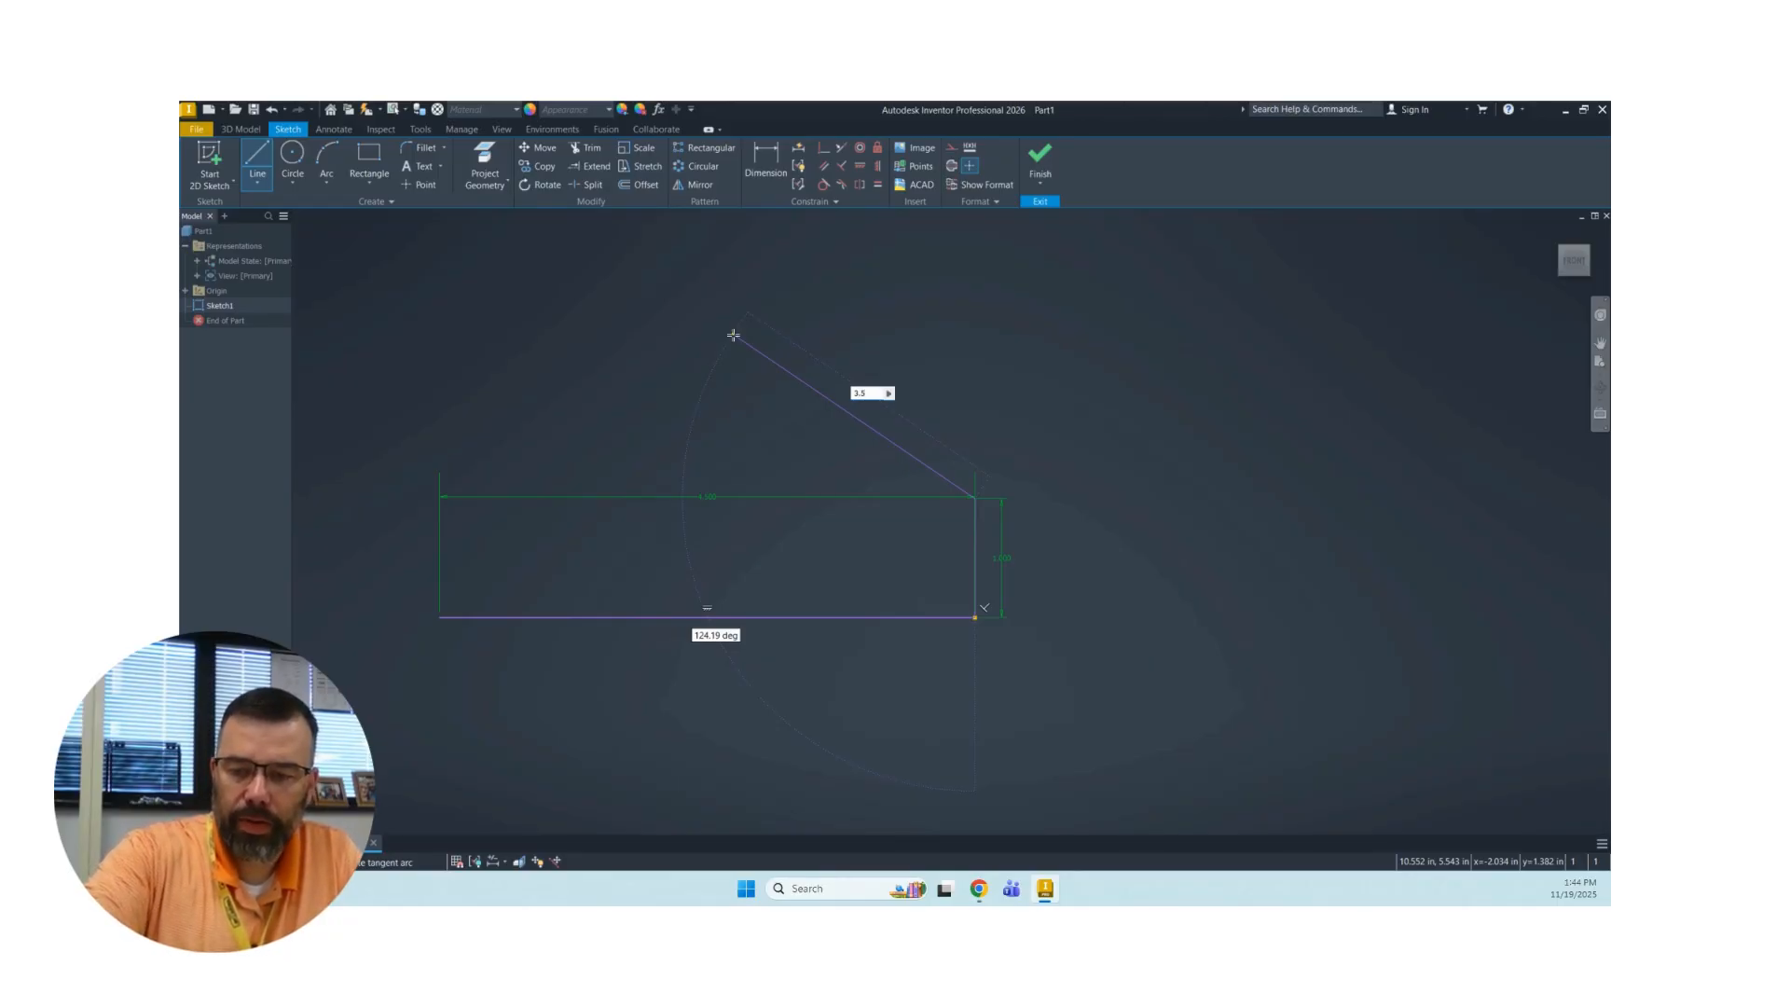
key(Tab)
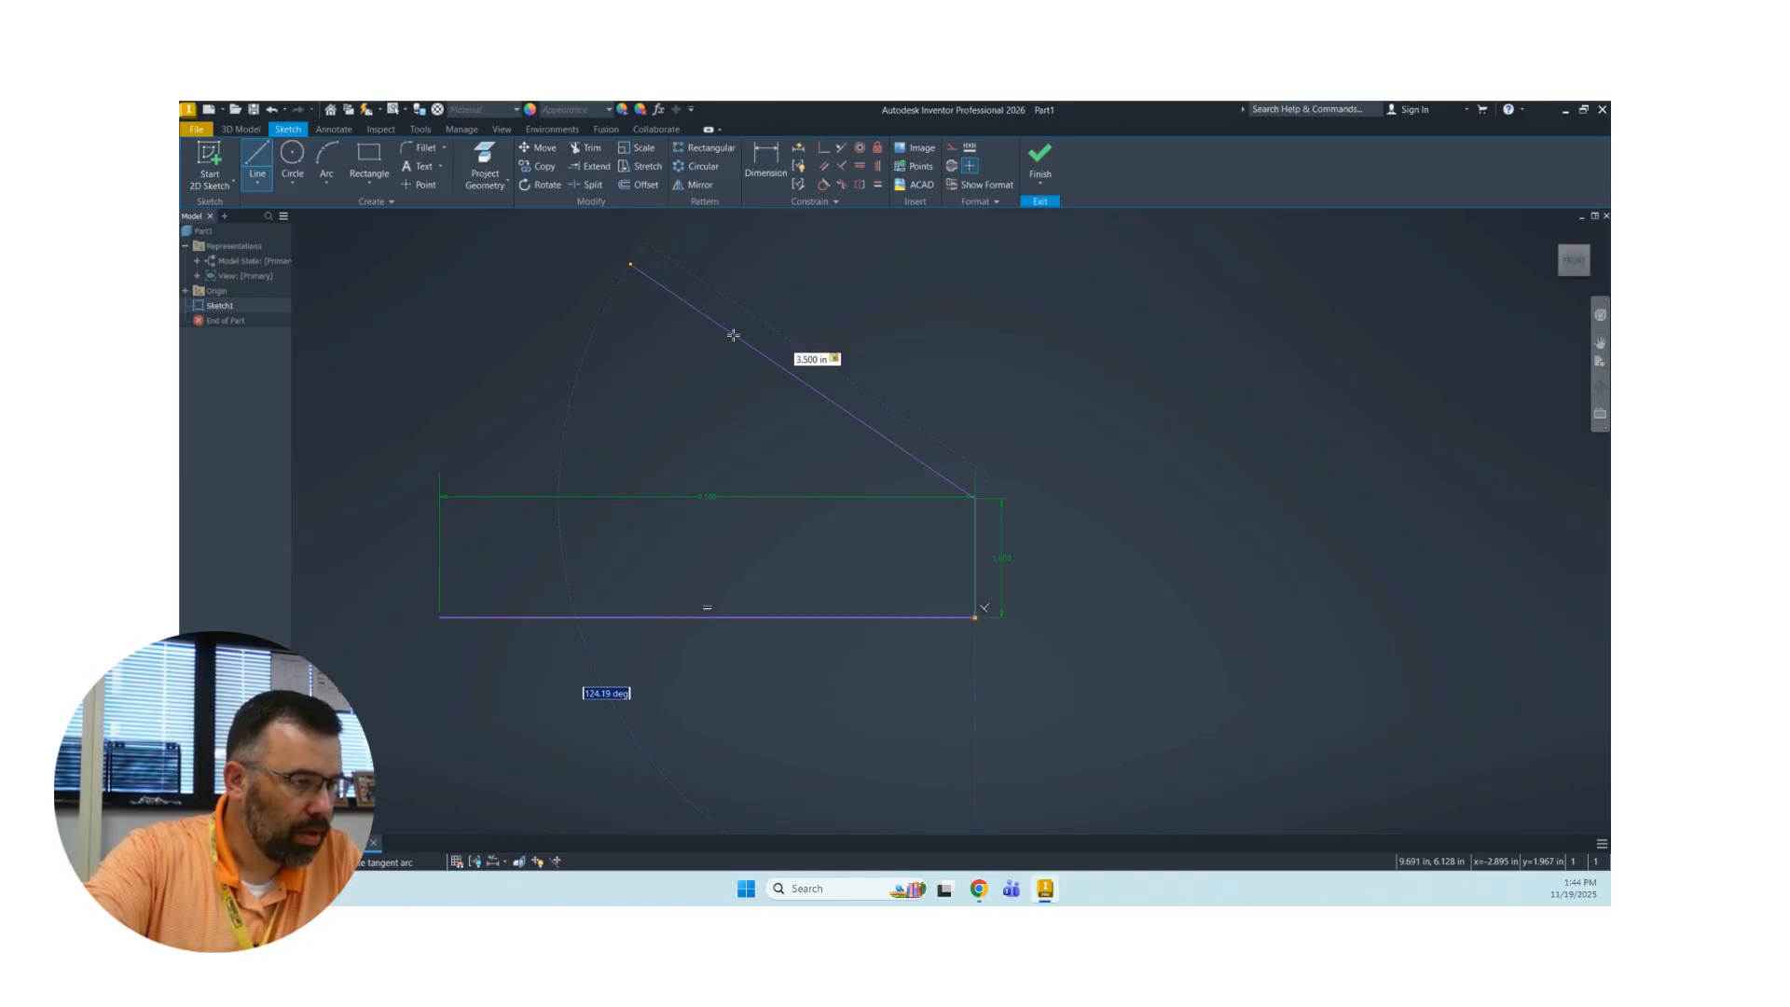
key(Return)
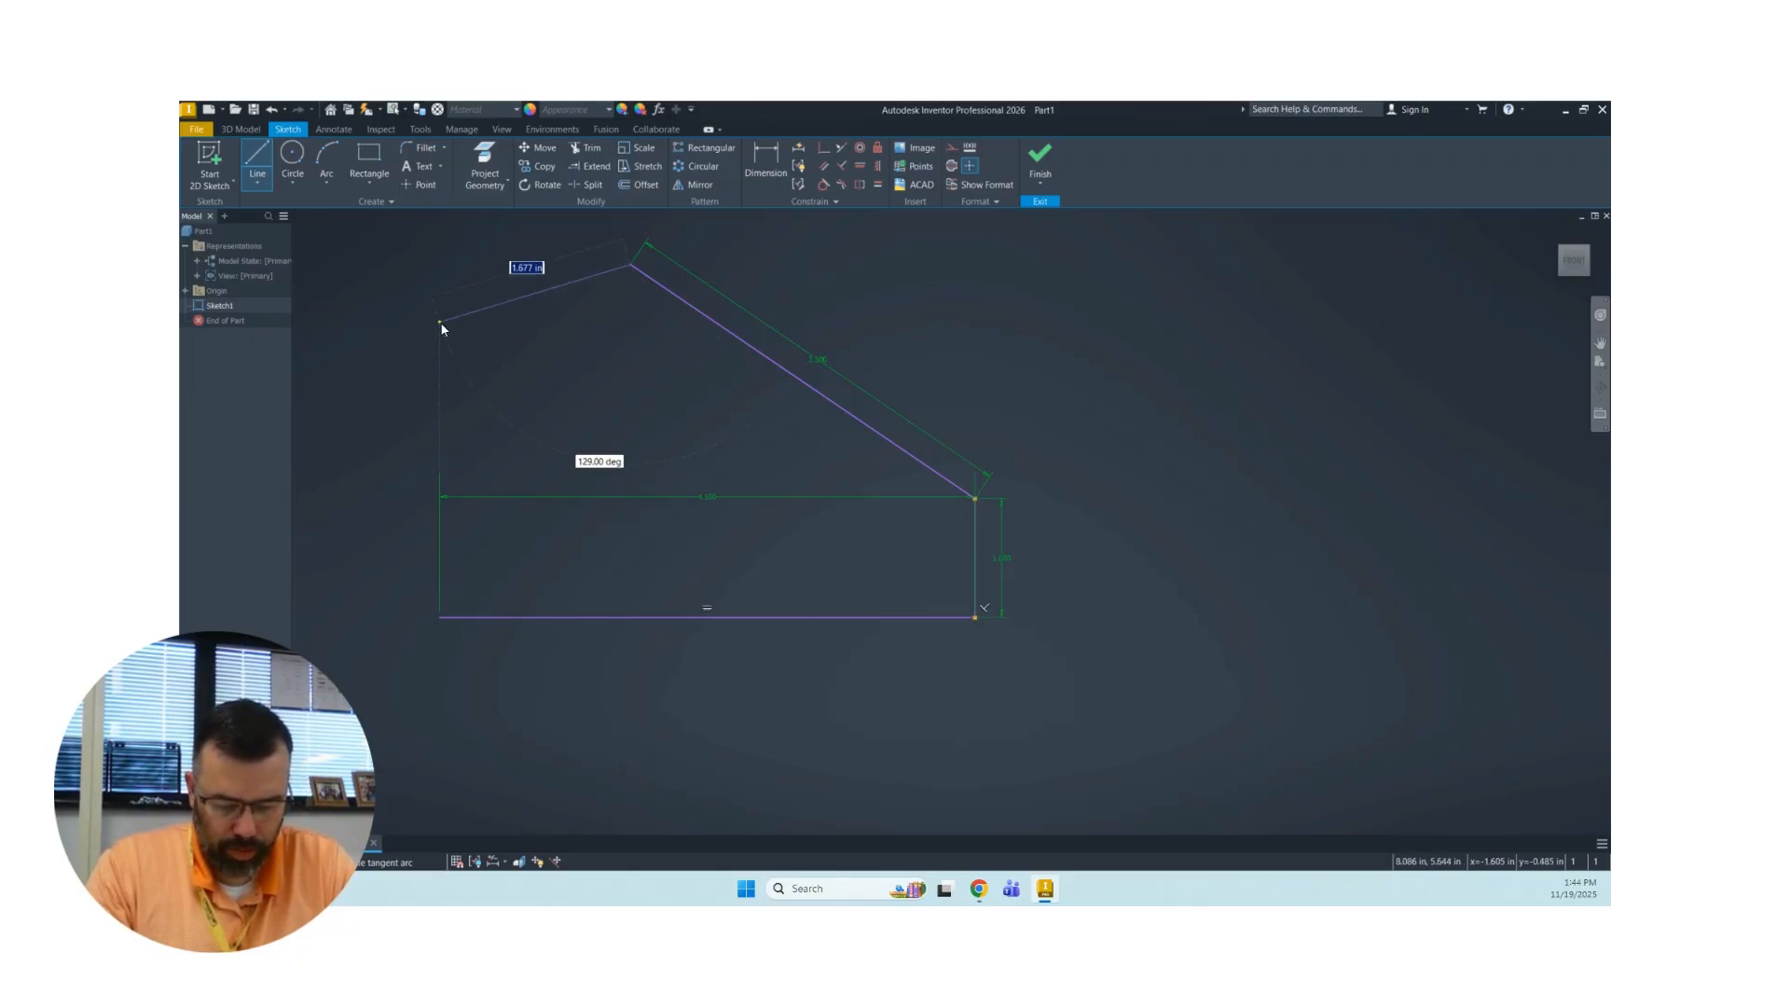
right_click(440, 322)
click(487, 322)
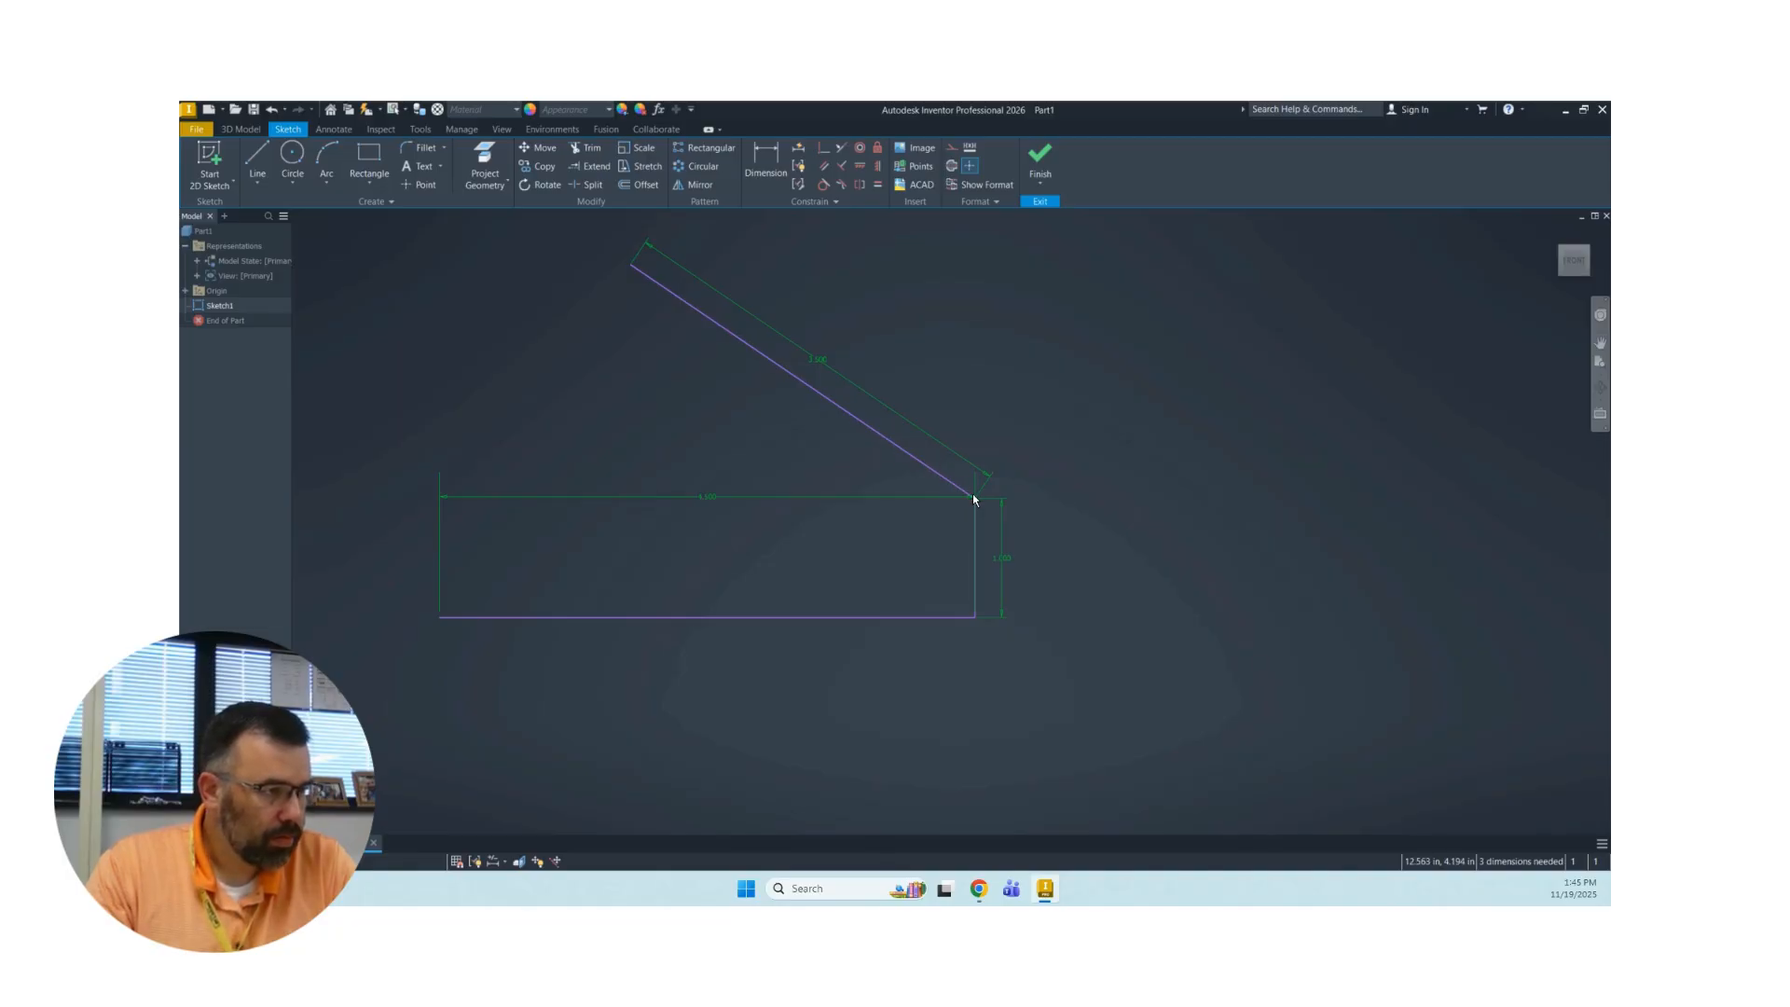
Draw a vertical reference line about 2 in long upward from the lower end of the sloped line.
click(257, 163)
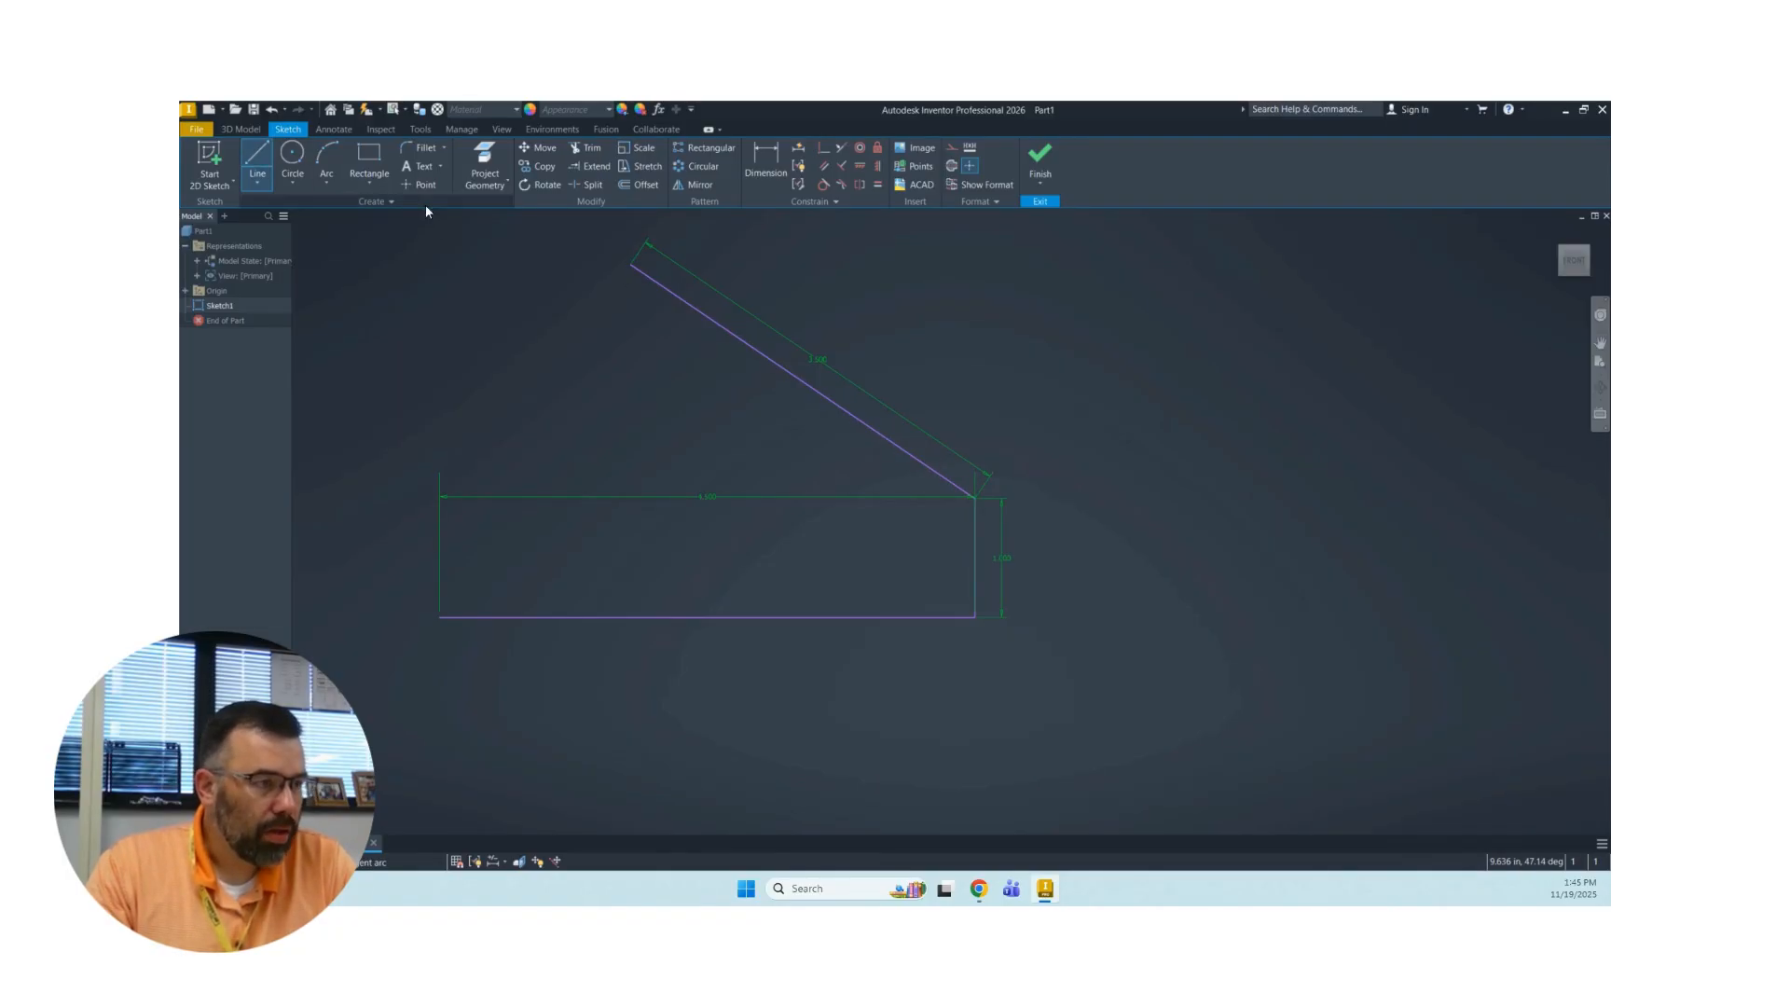
click(975, 496)
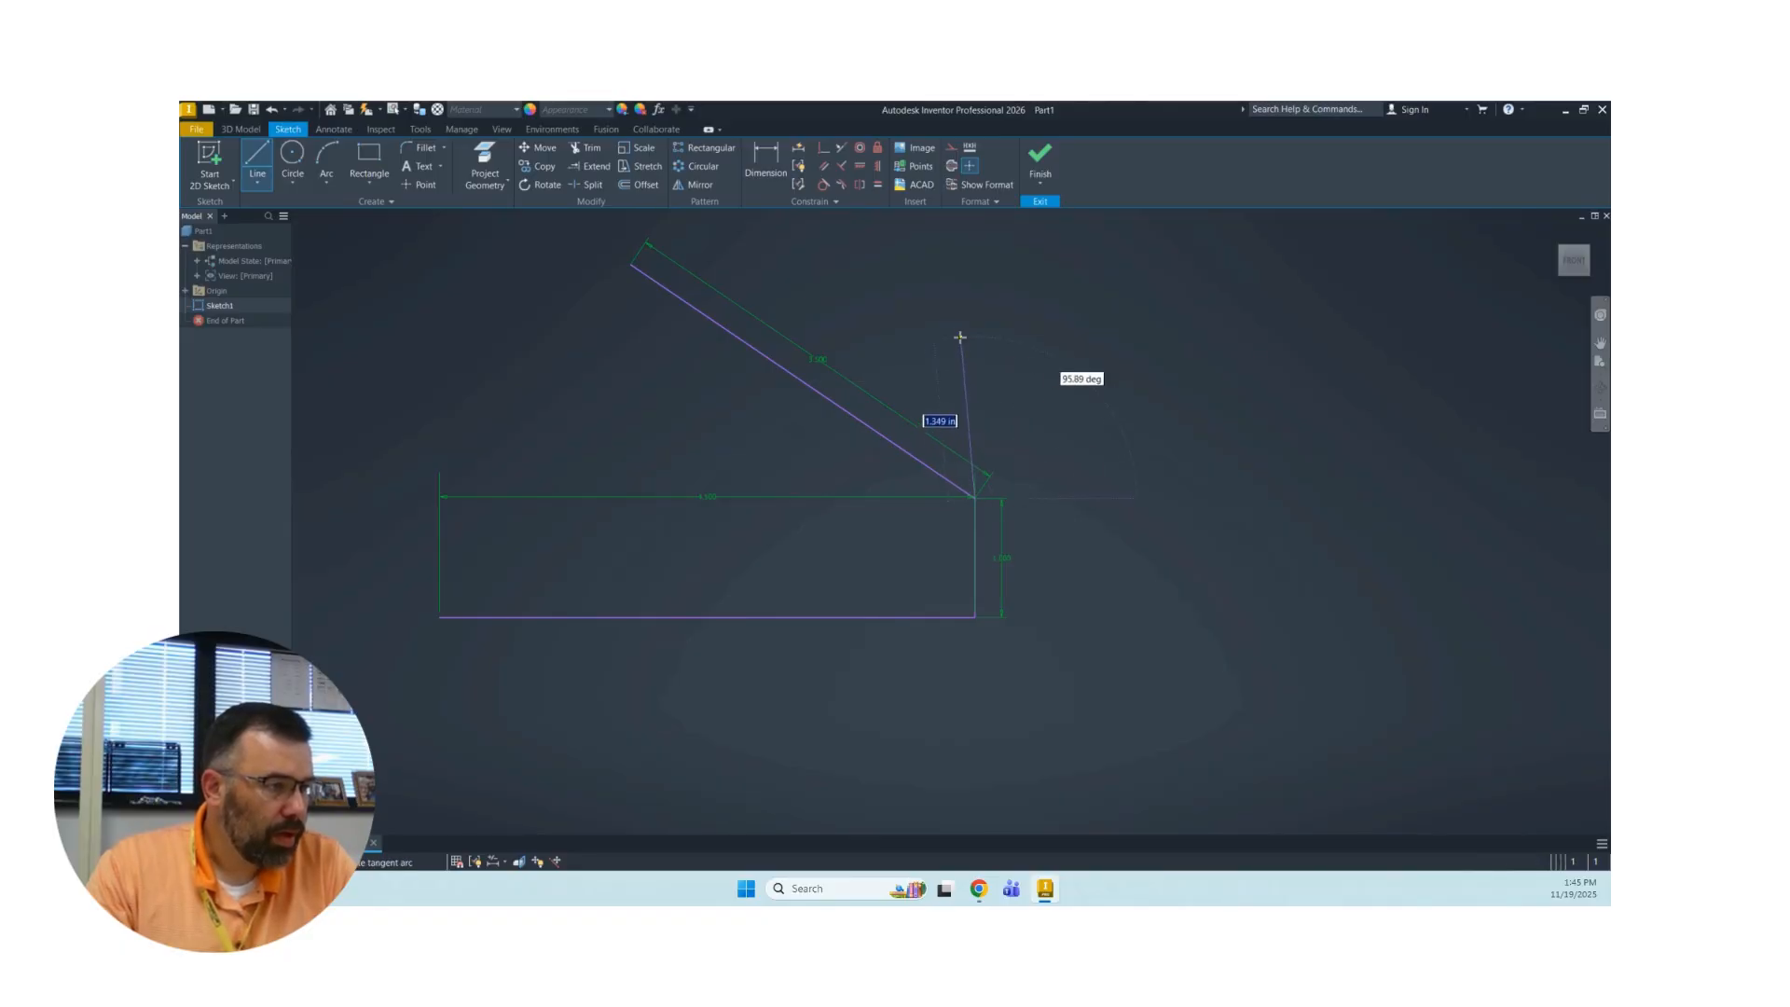
click(976, 264)
right_click(879, 263)
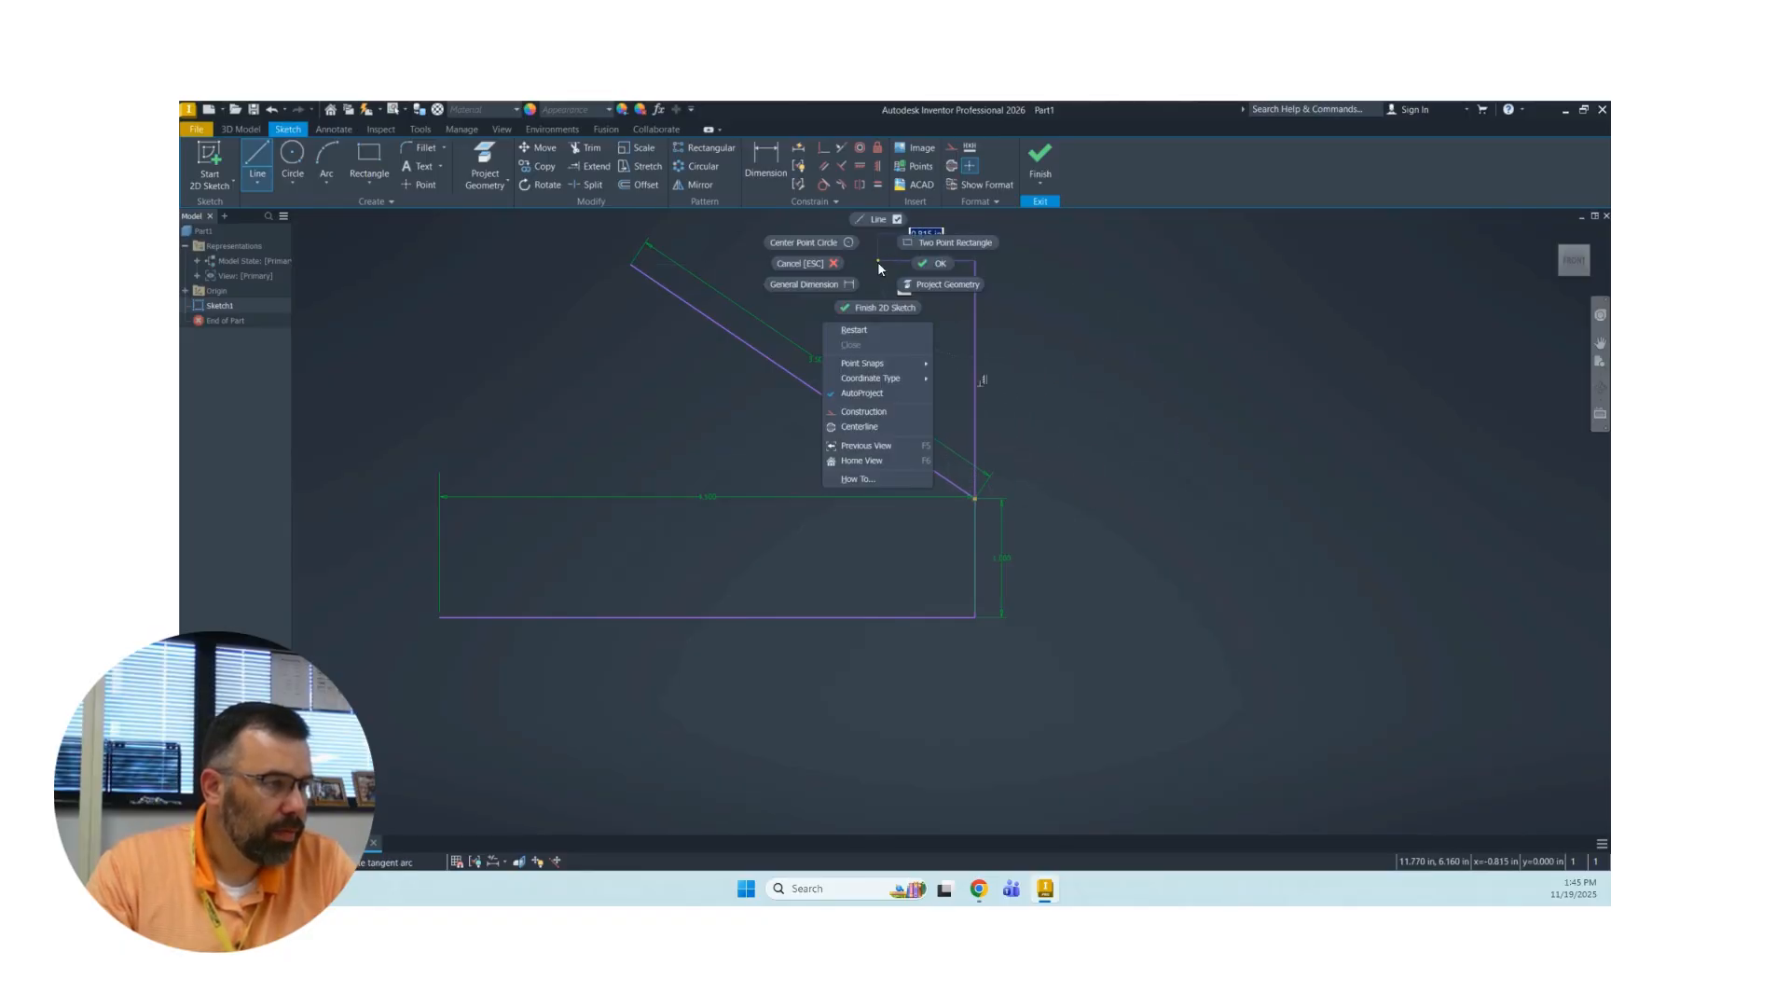
click(932, 263)
Dimension the angle between the vertical reference line and the sloped line at 60 degrees.
key(d)
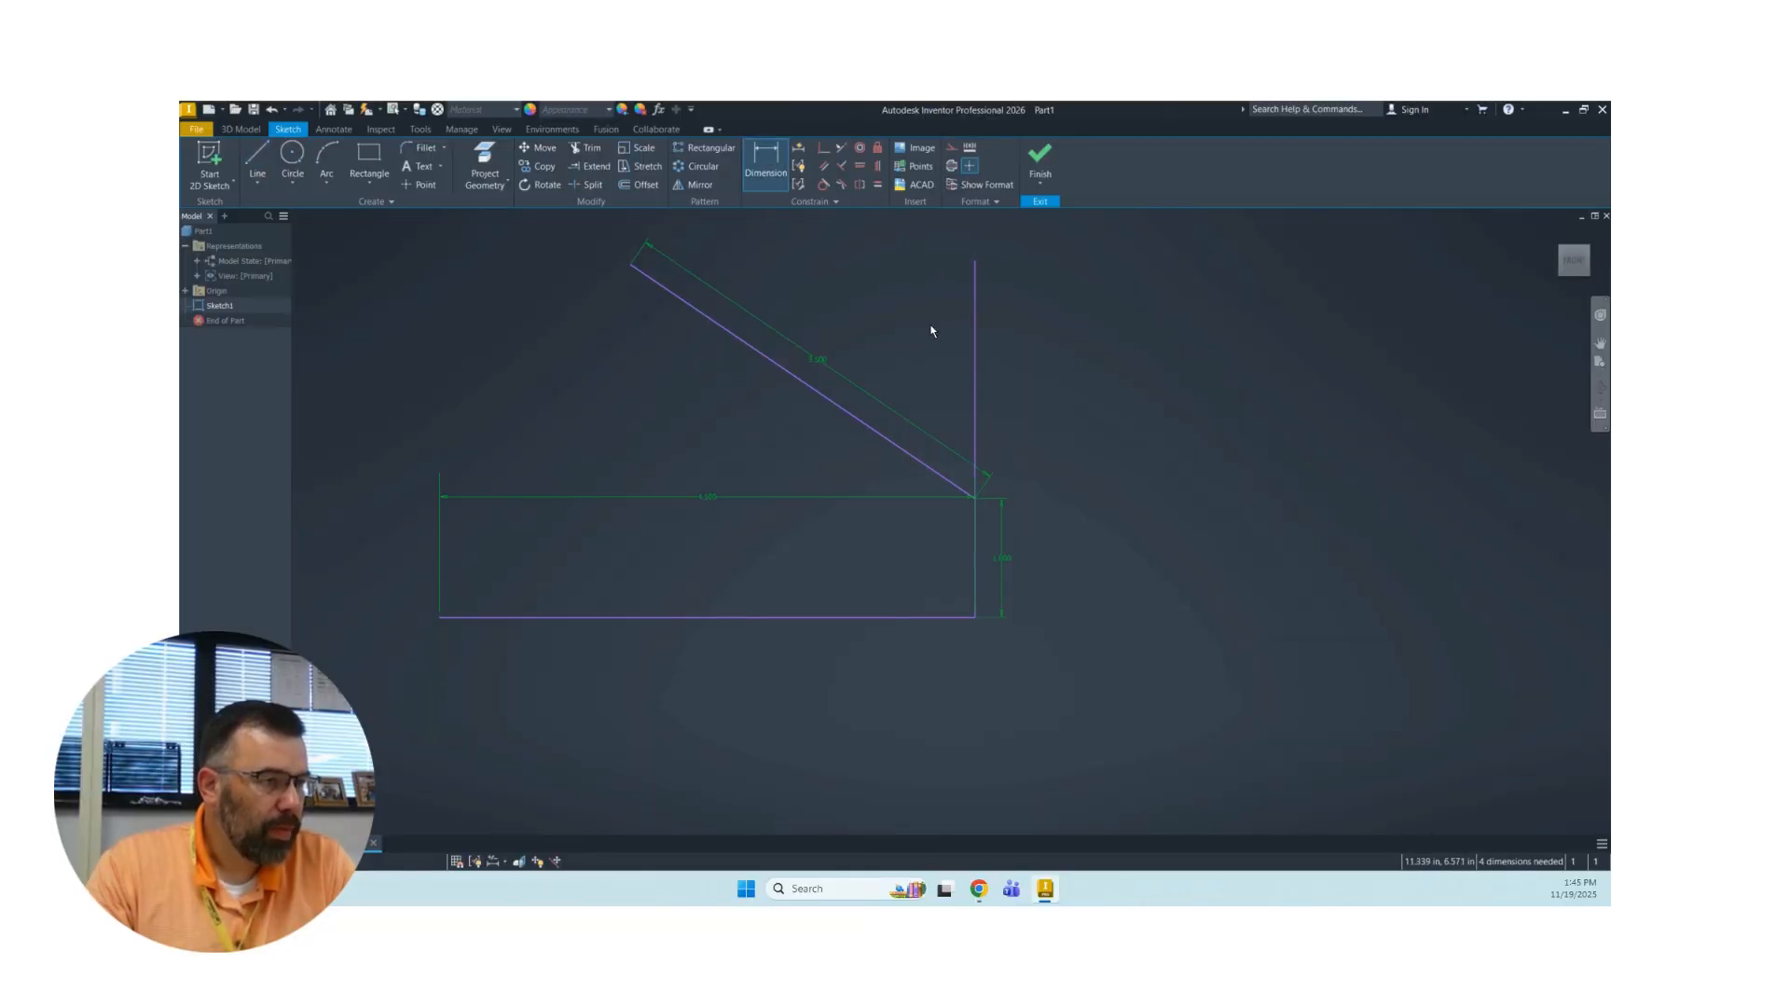
click(973, 359)
click(854, 418)
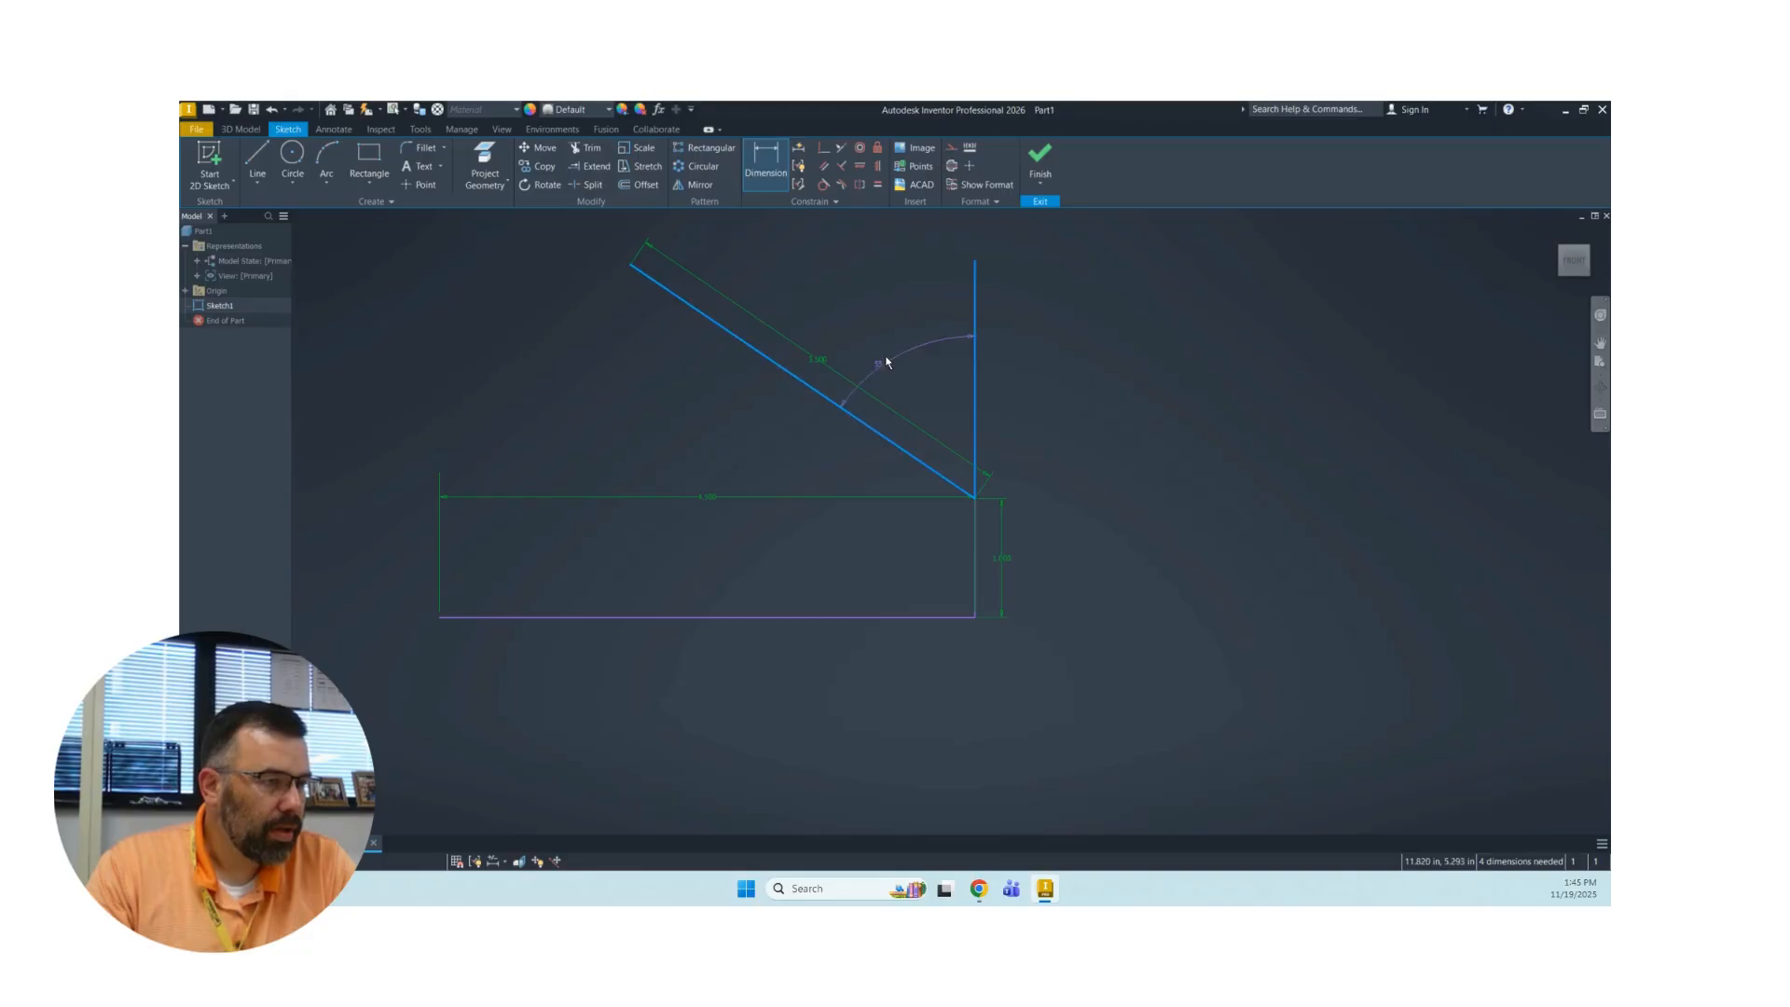
click(862, 300)
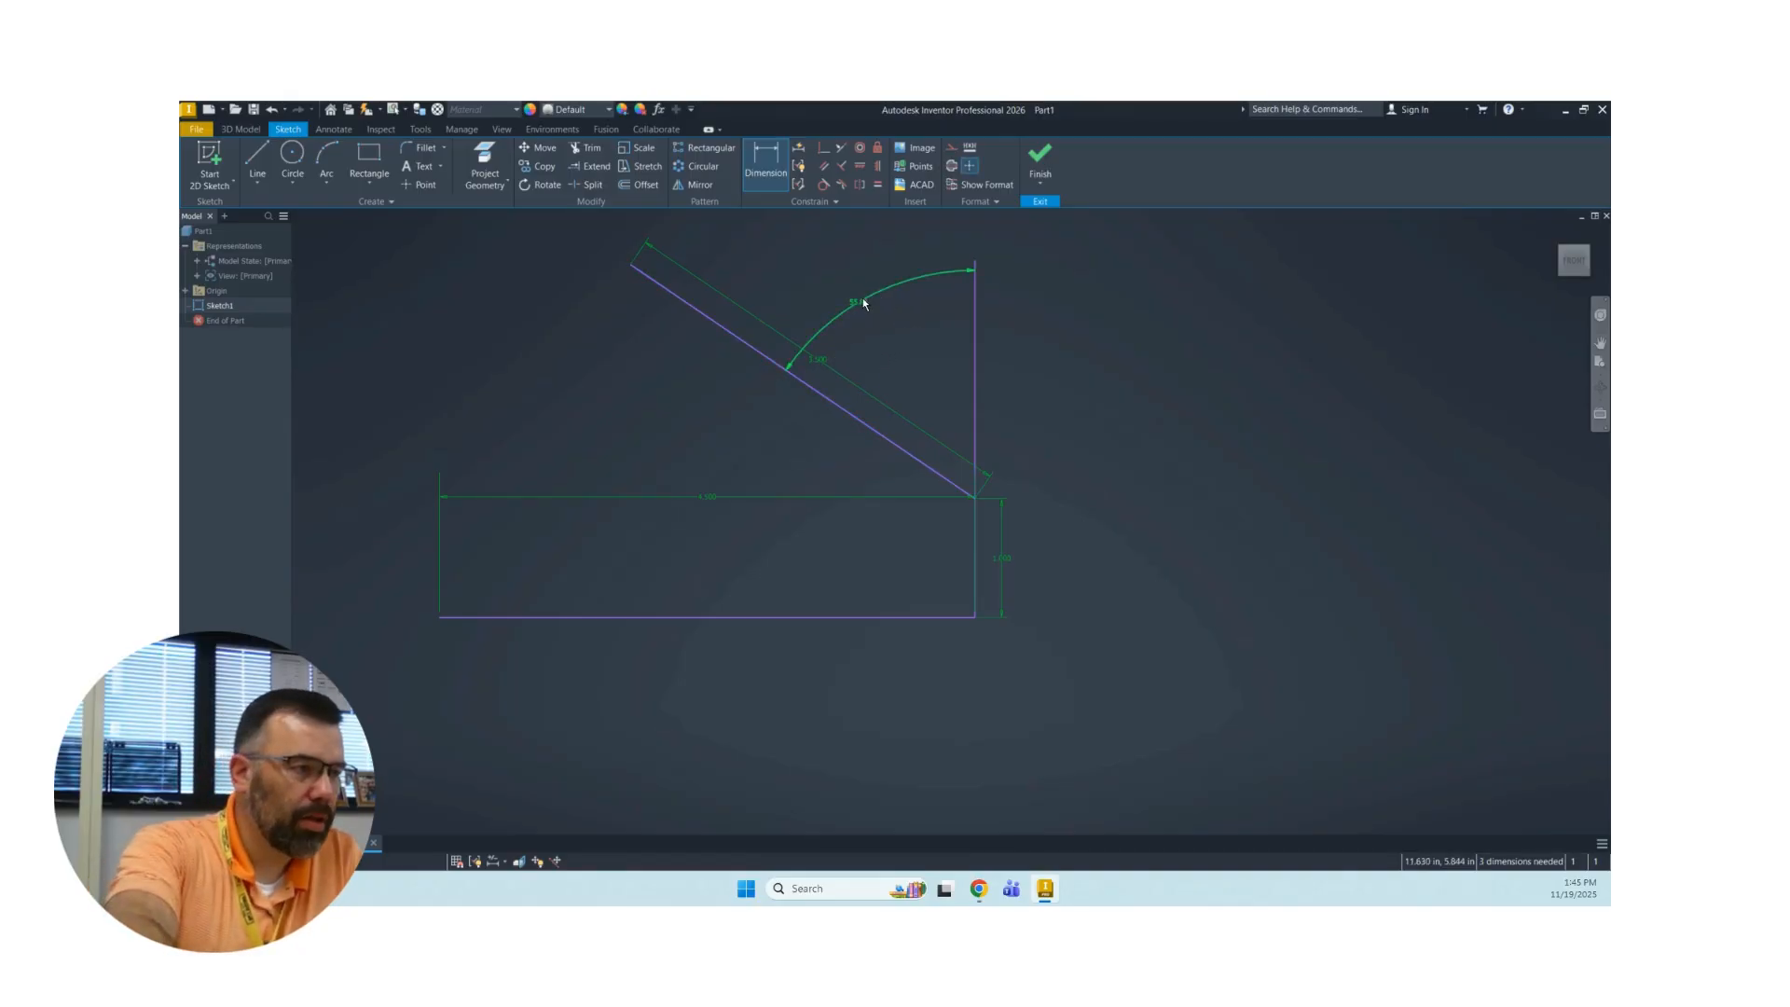
text(6)
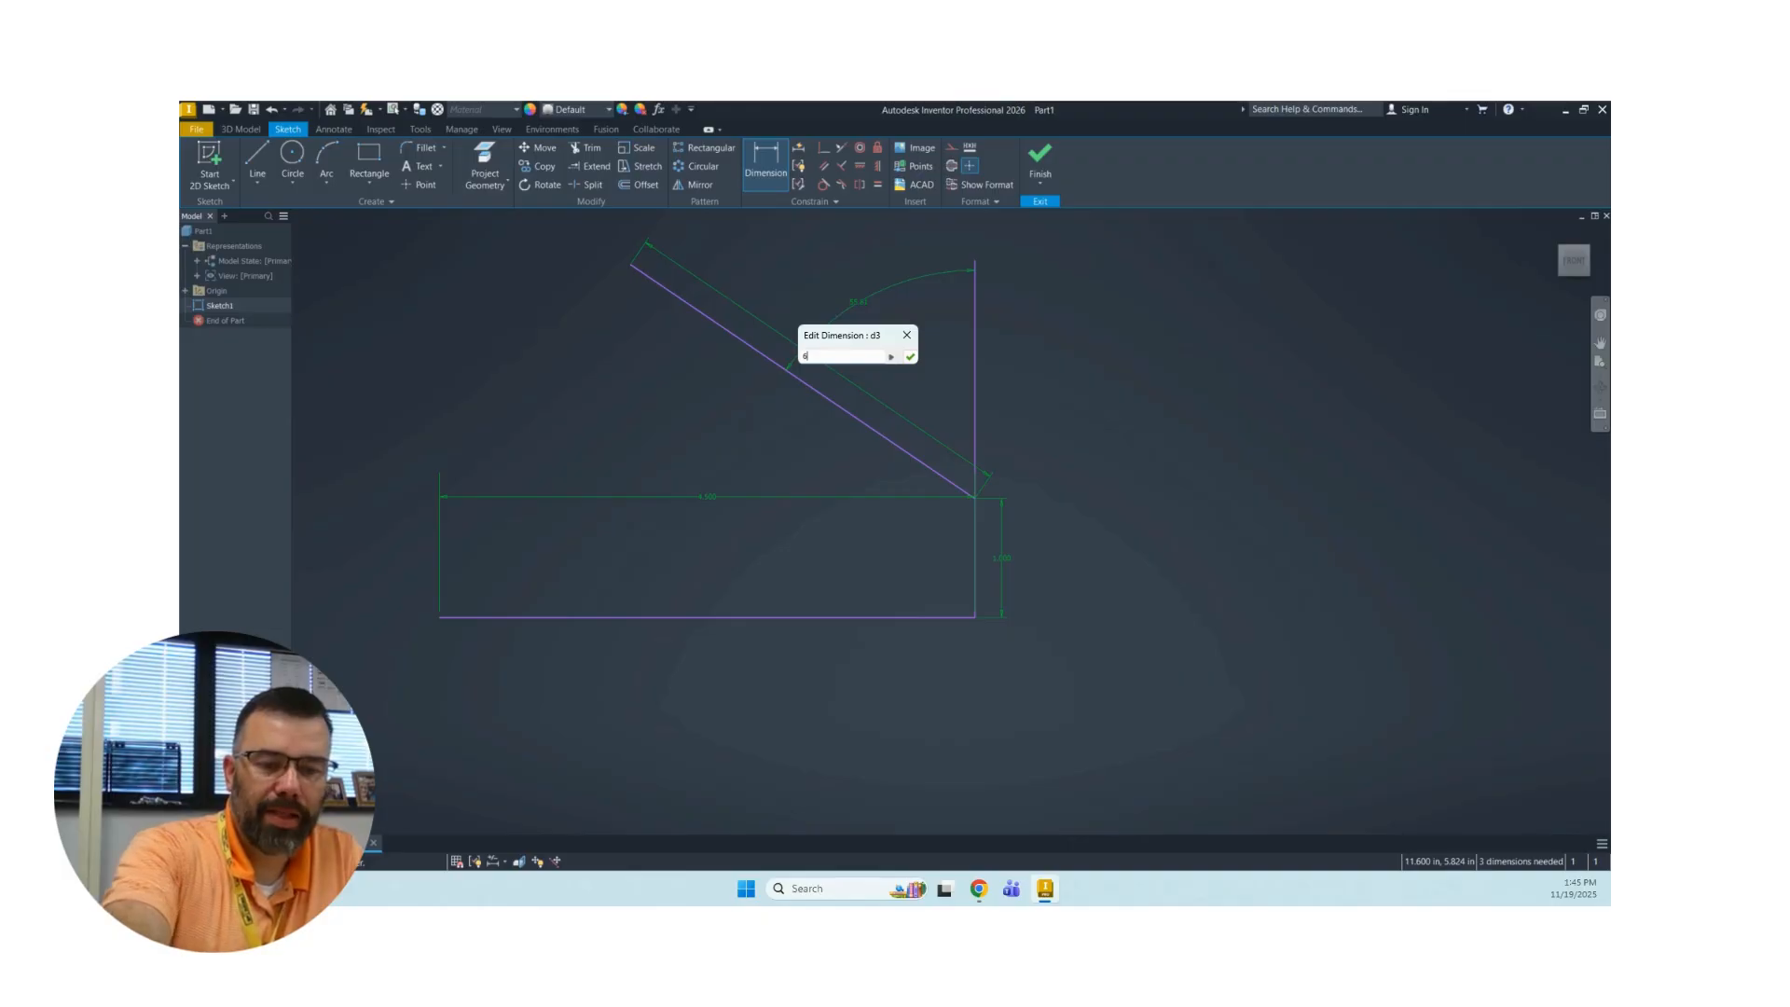
text(0)
key(Return)
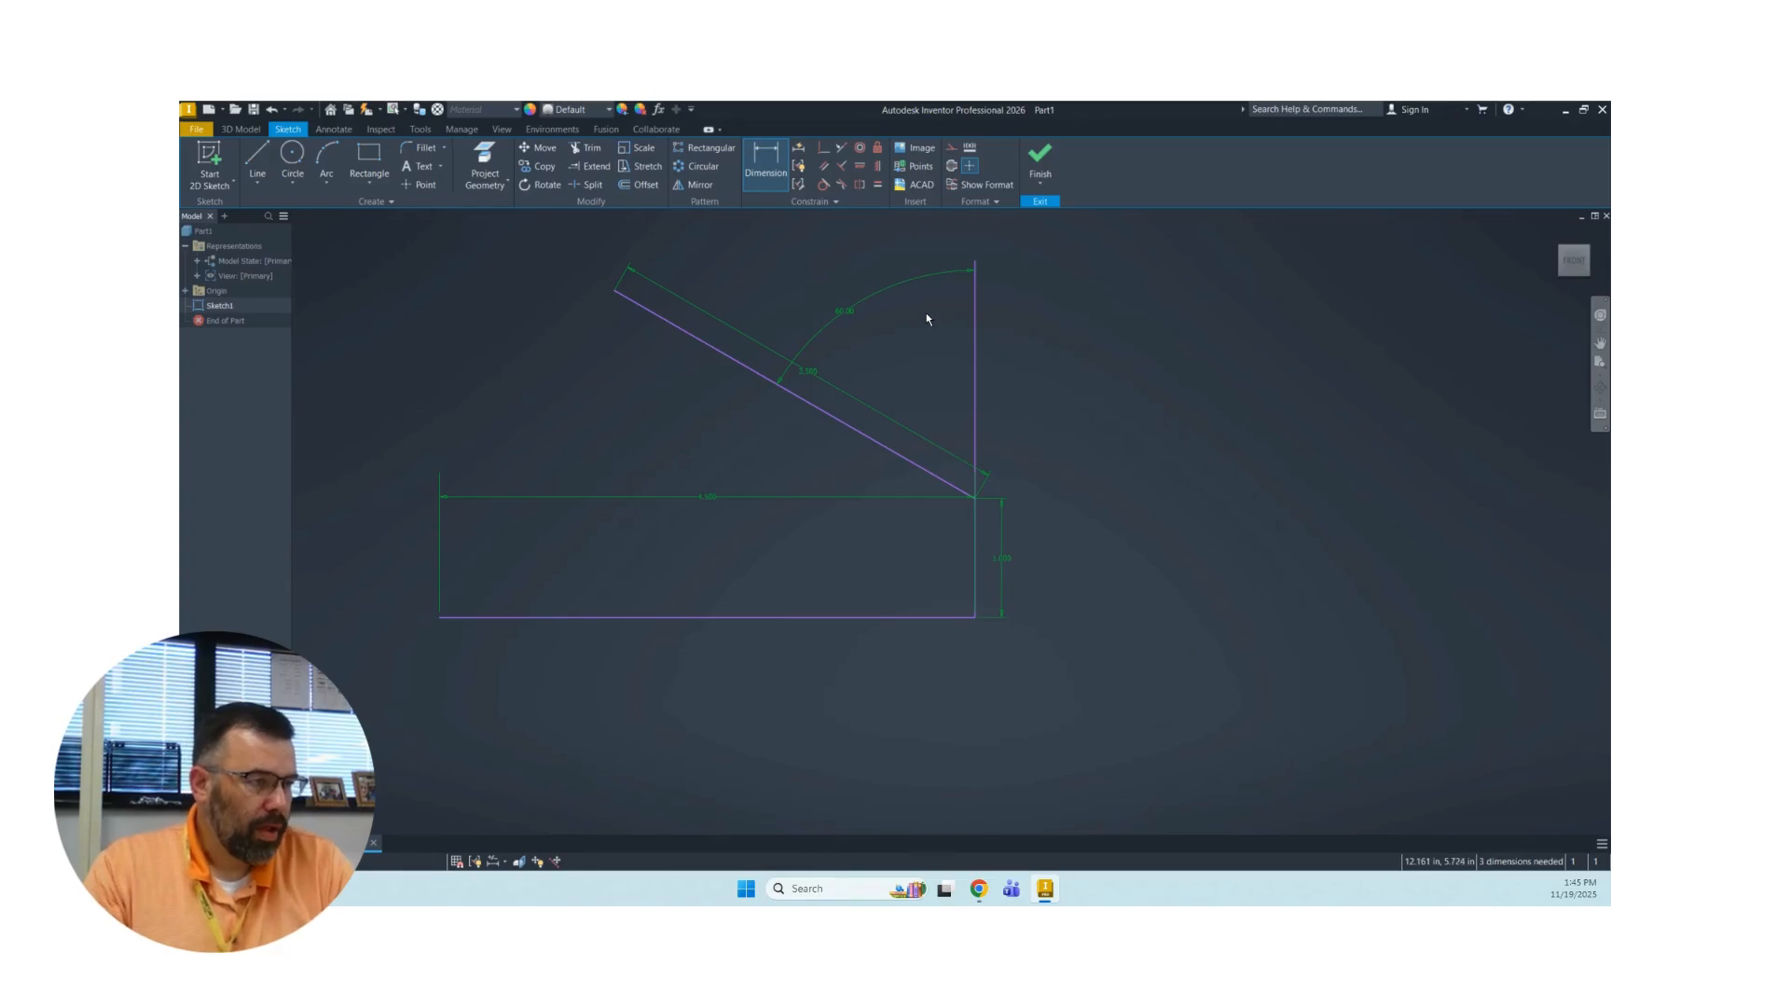
Delete the vertical reference line above the 1 in side.
click(972, 311)
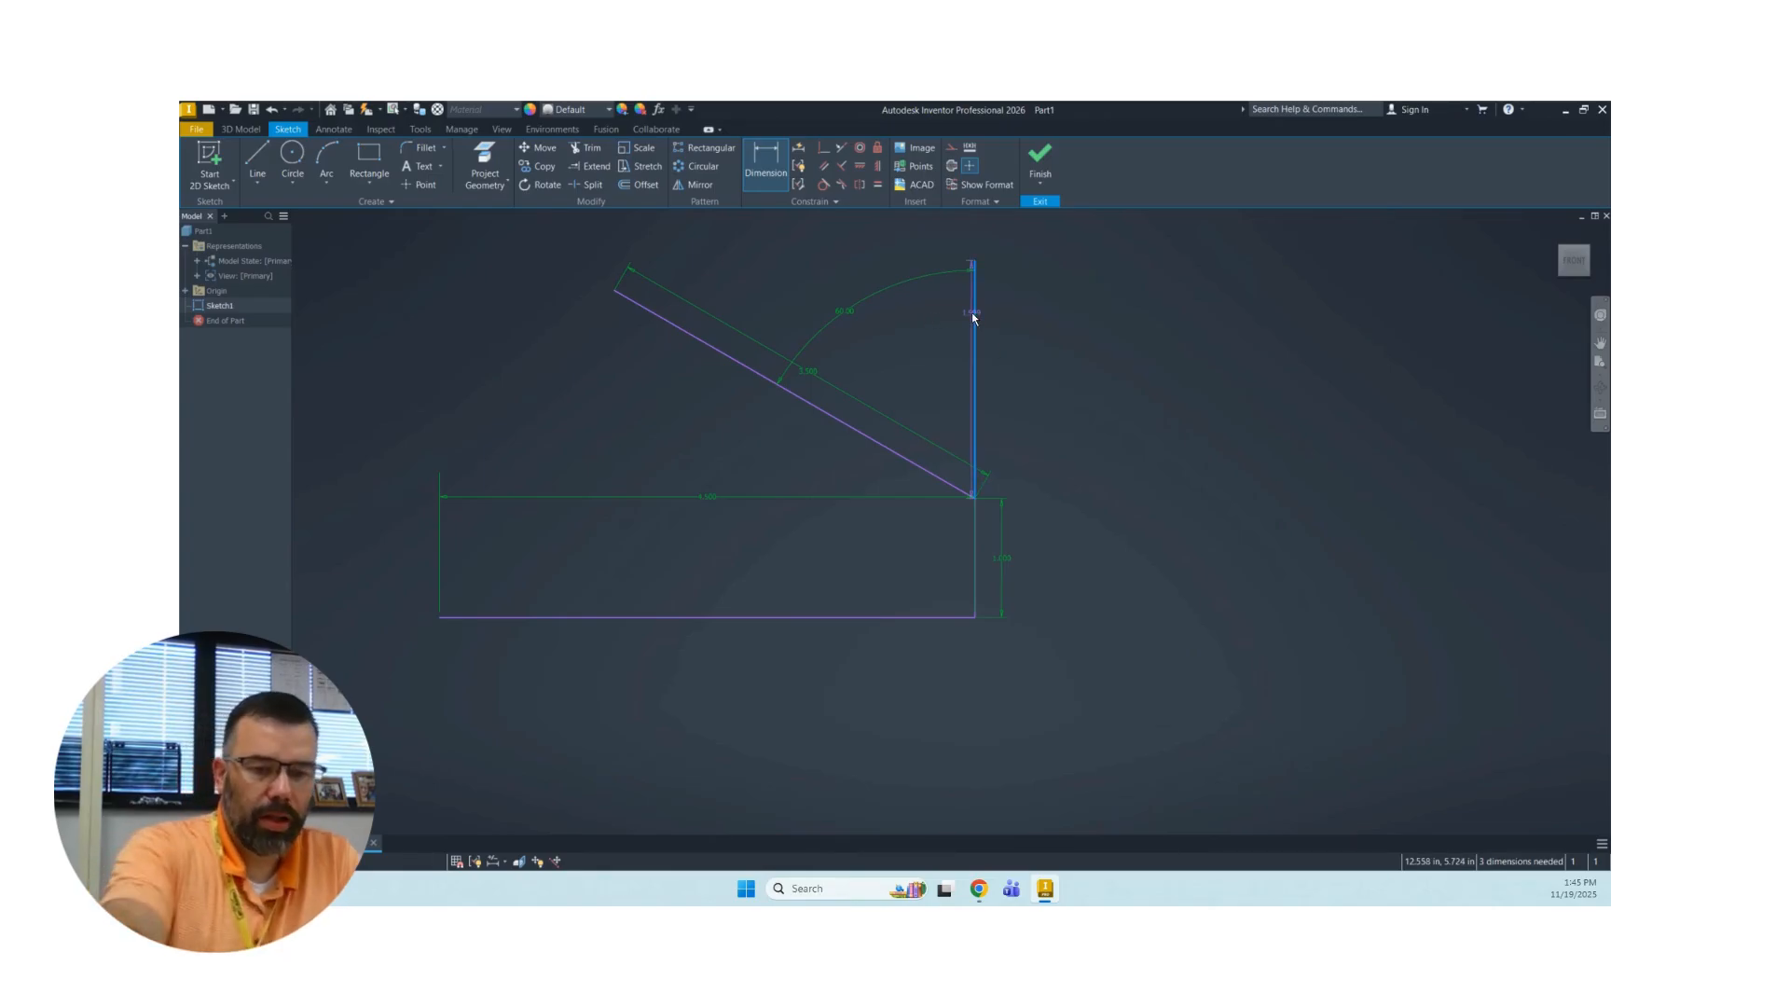
key(Escape)
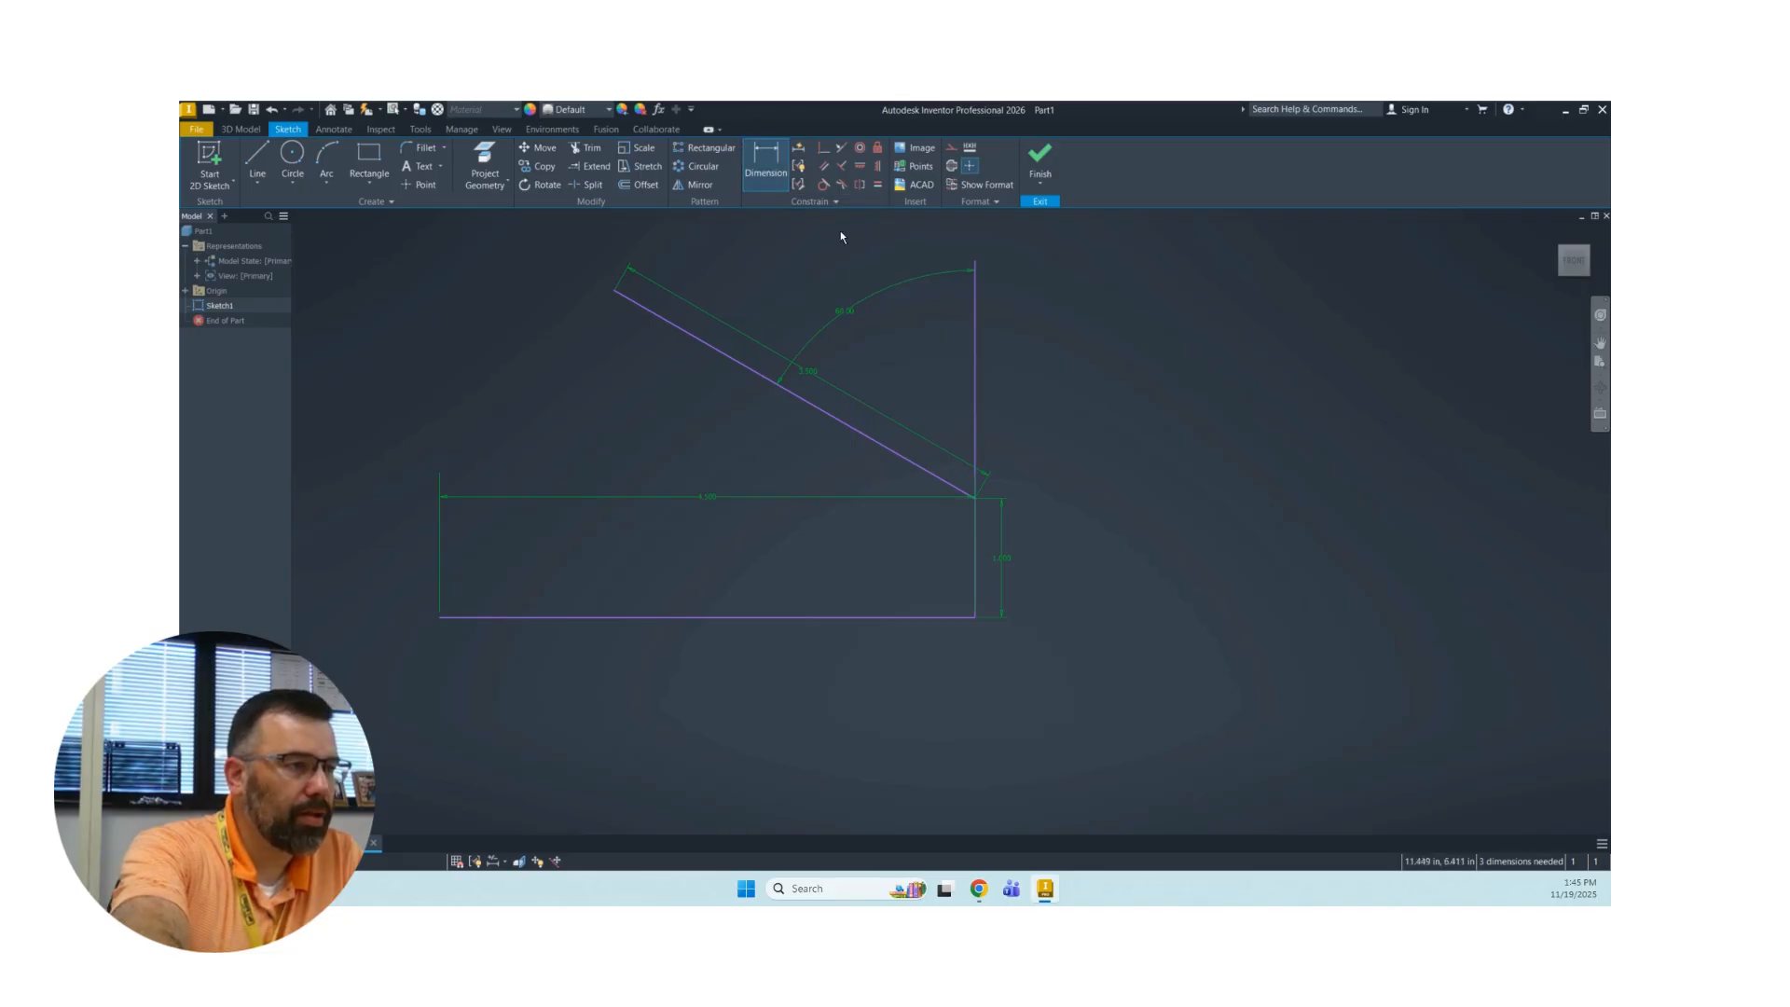
click(975, 326)
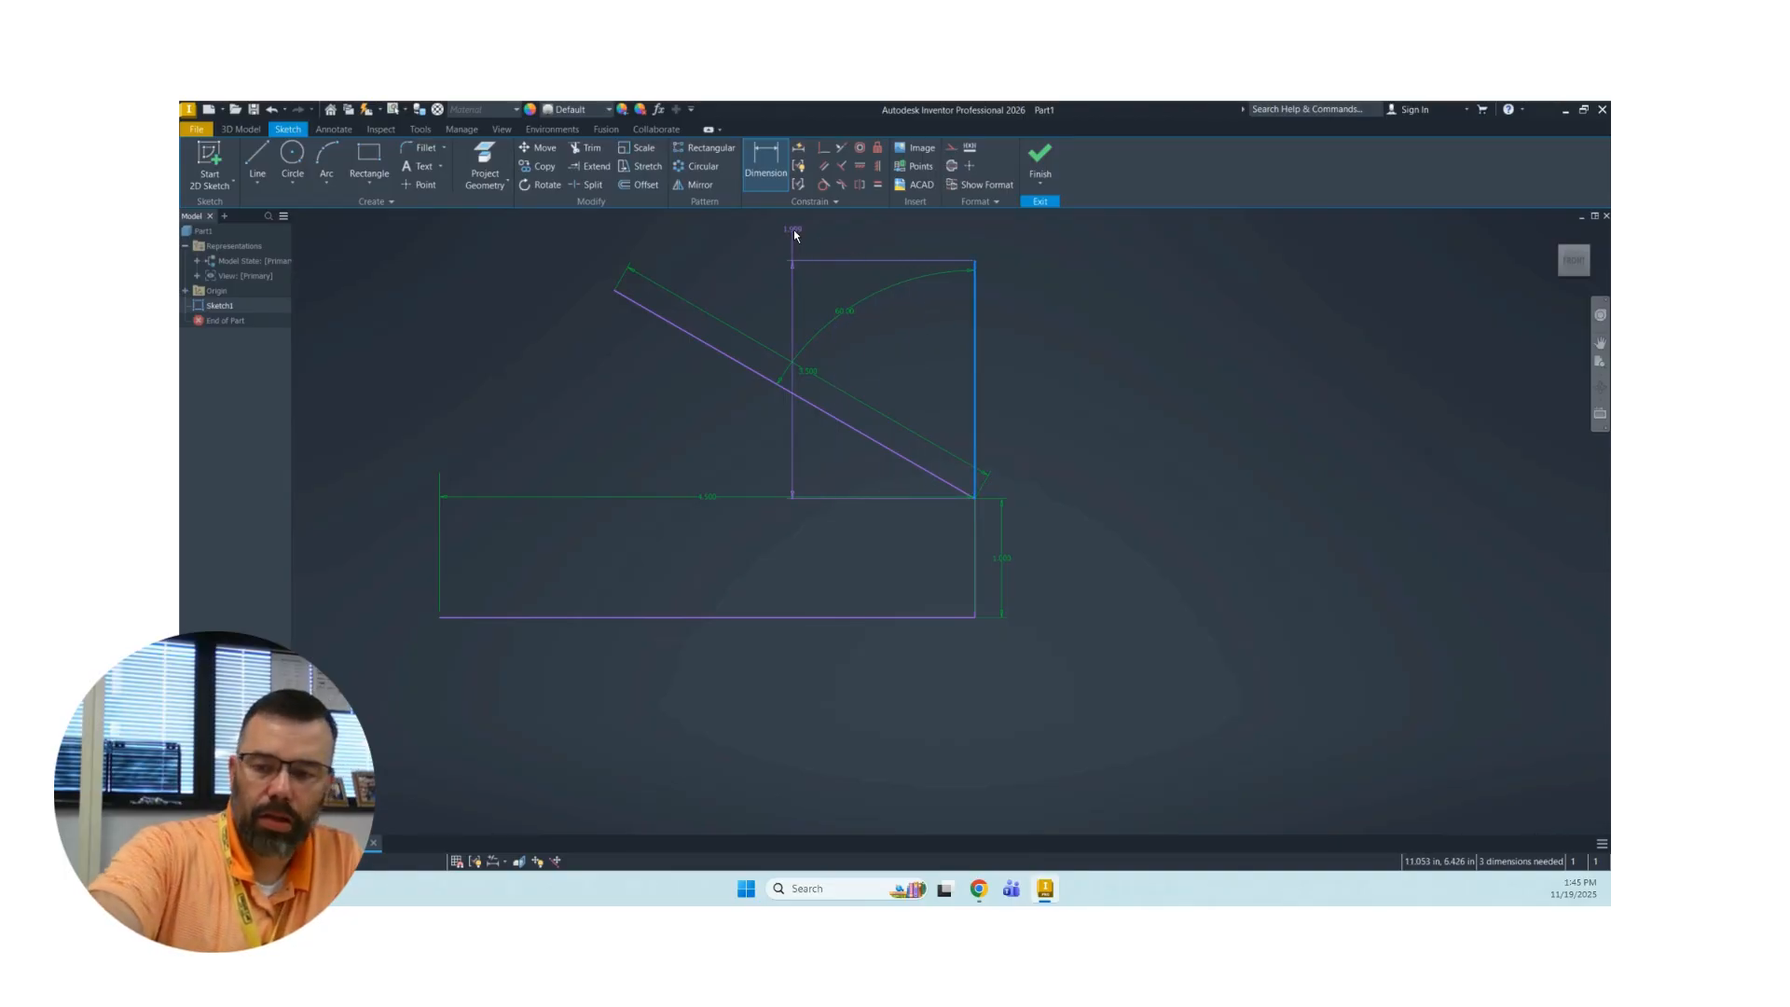
key(Escape)
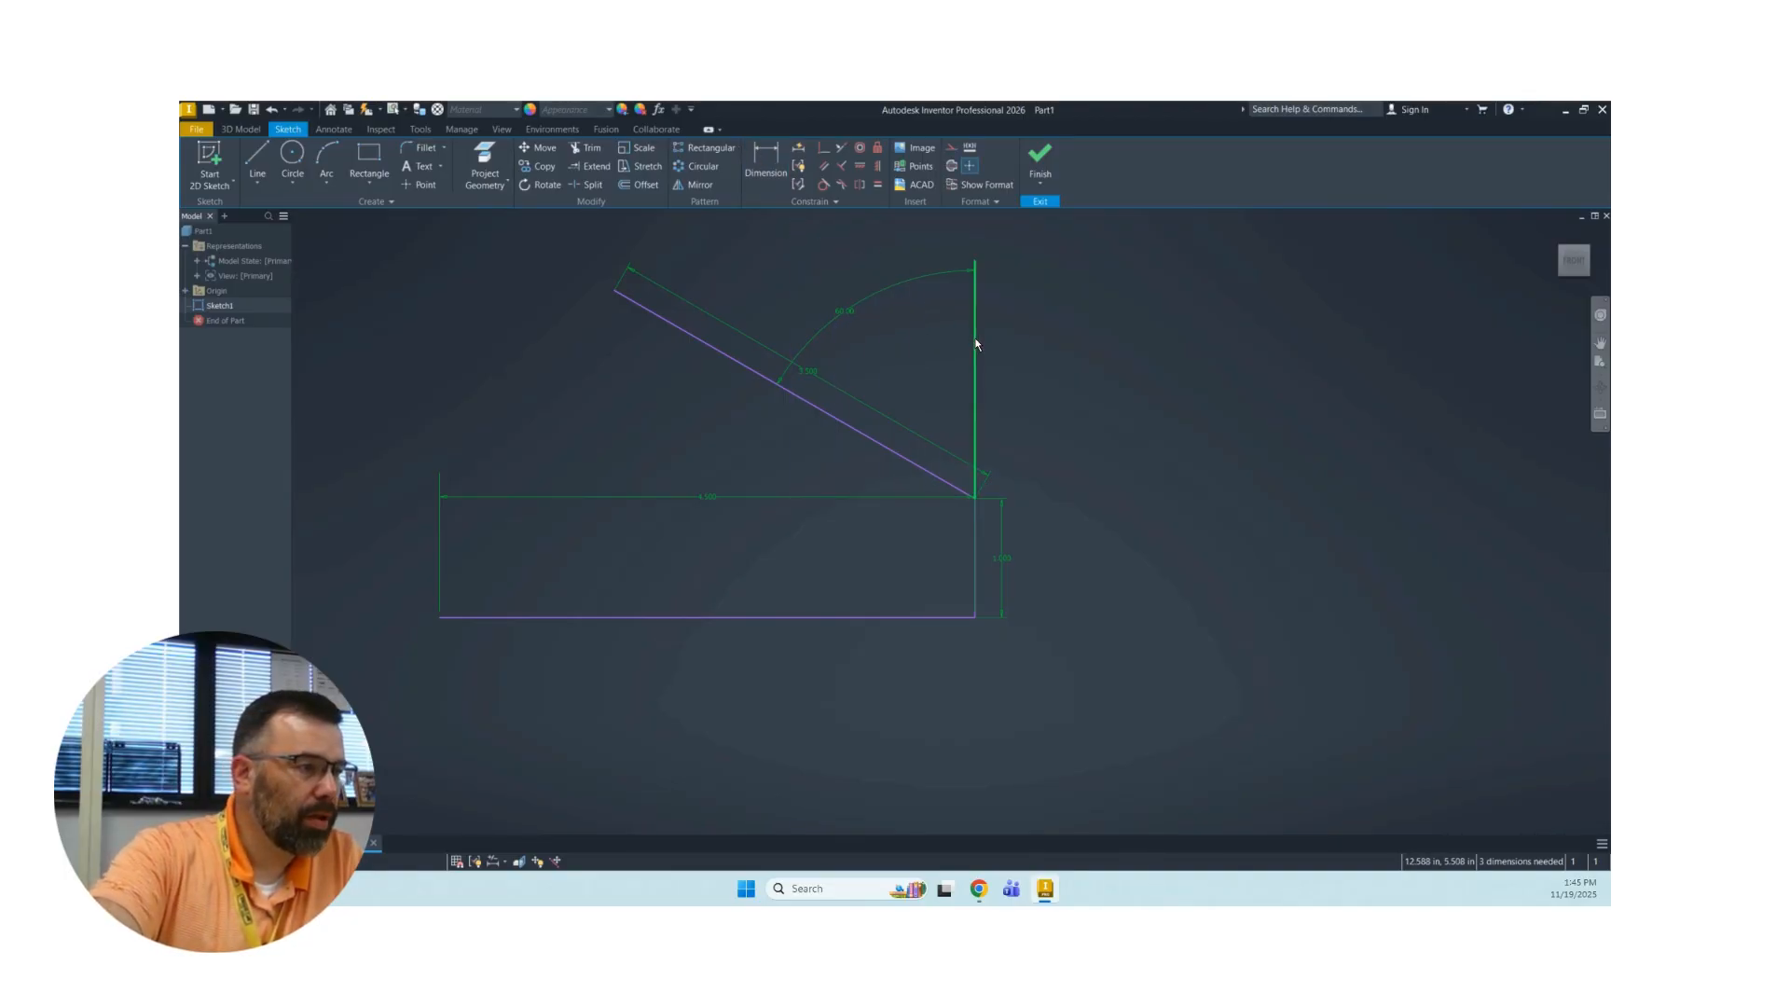
key(Delete)
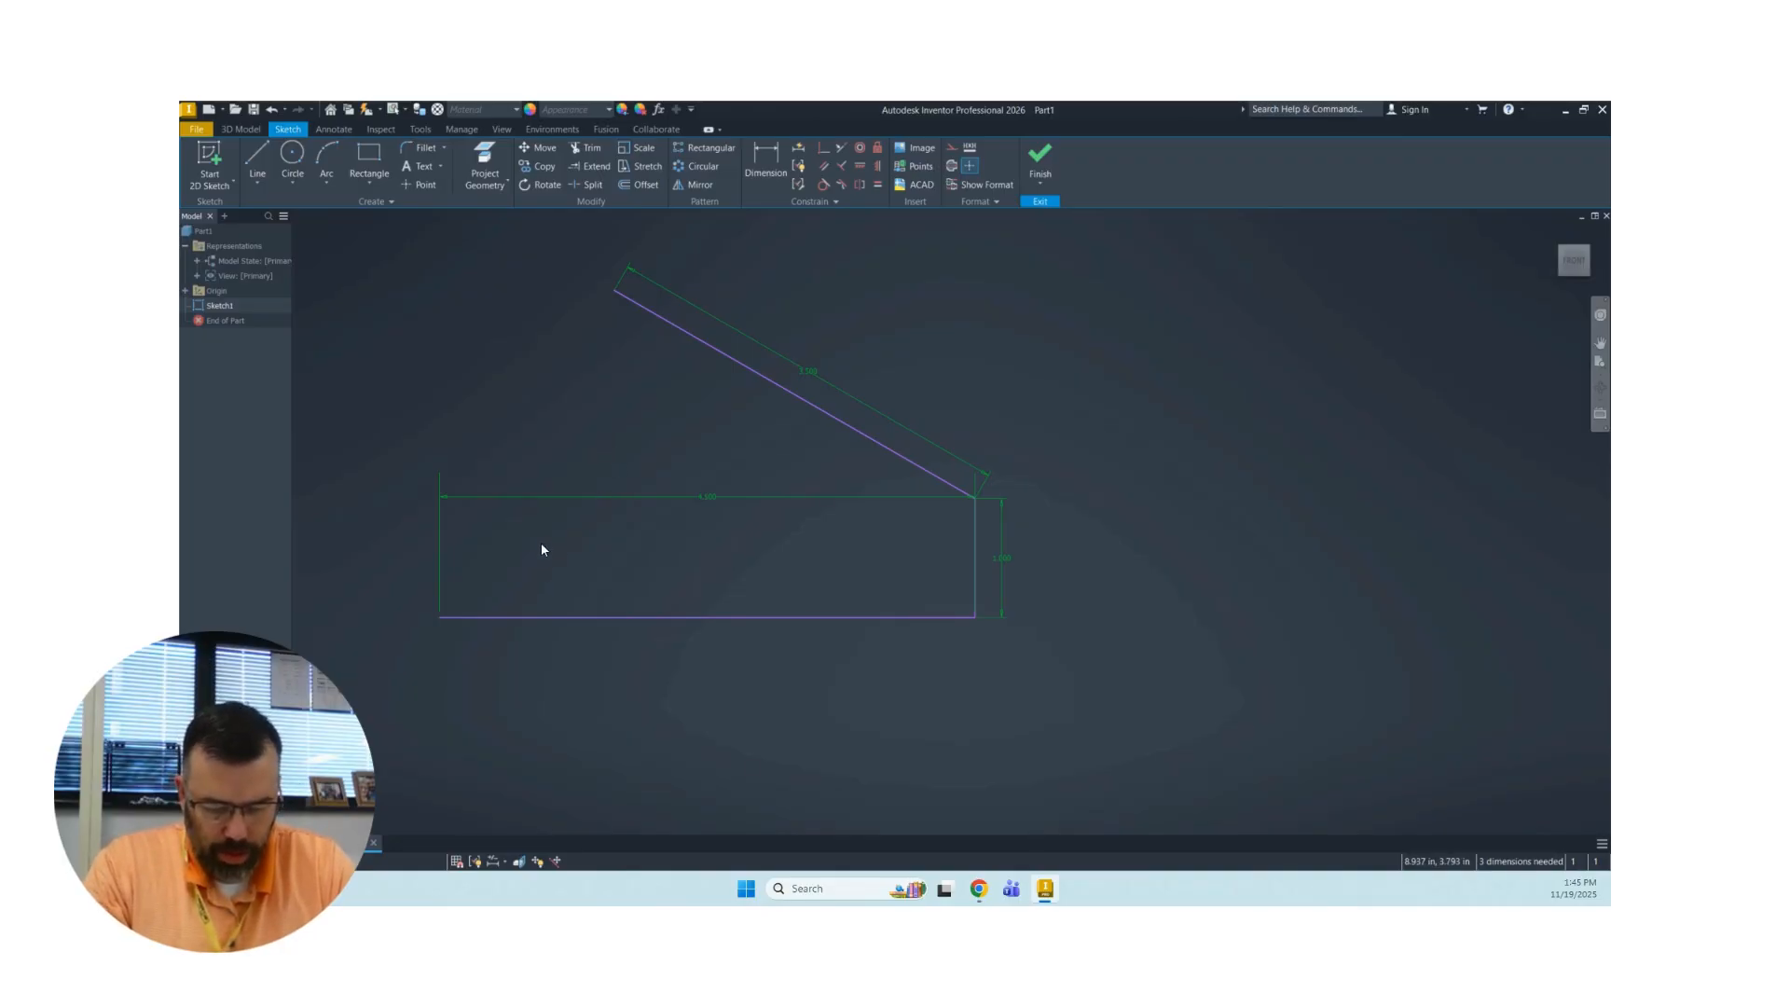
Add a 1.5 in line sloping up and left from the base line's left end, and end the line chain.
click(258, 161)
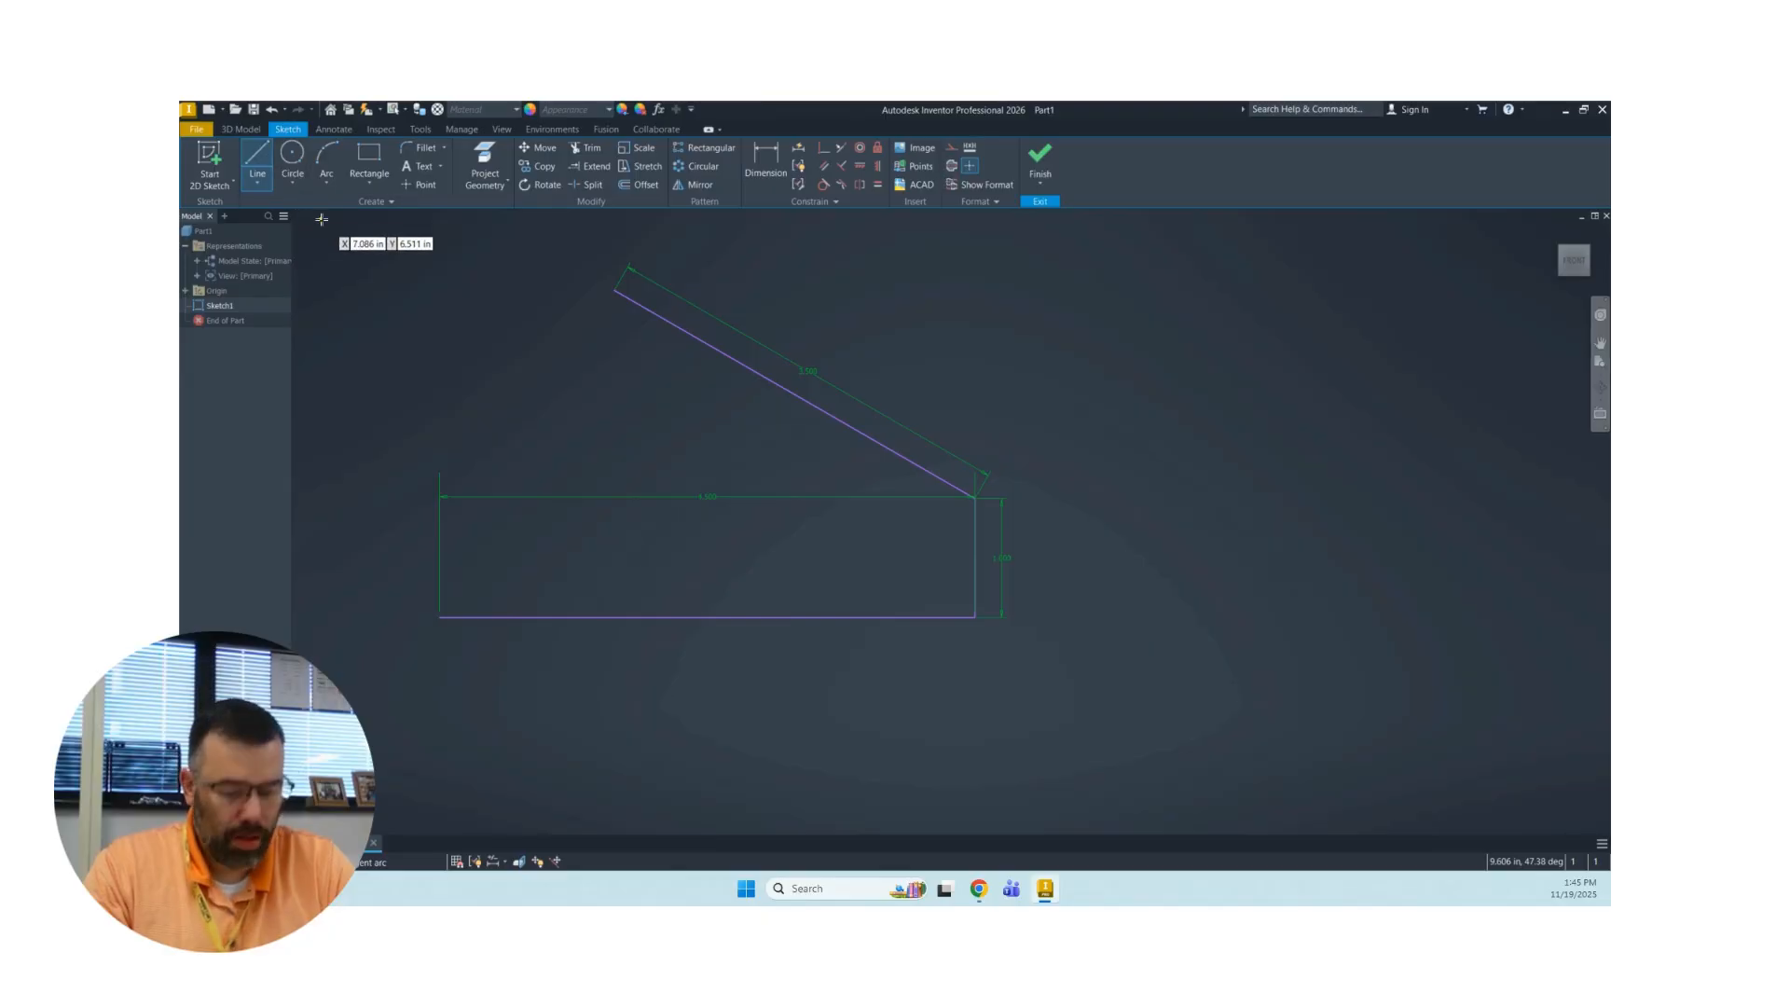
click(440, 618)
key(Escape)
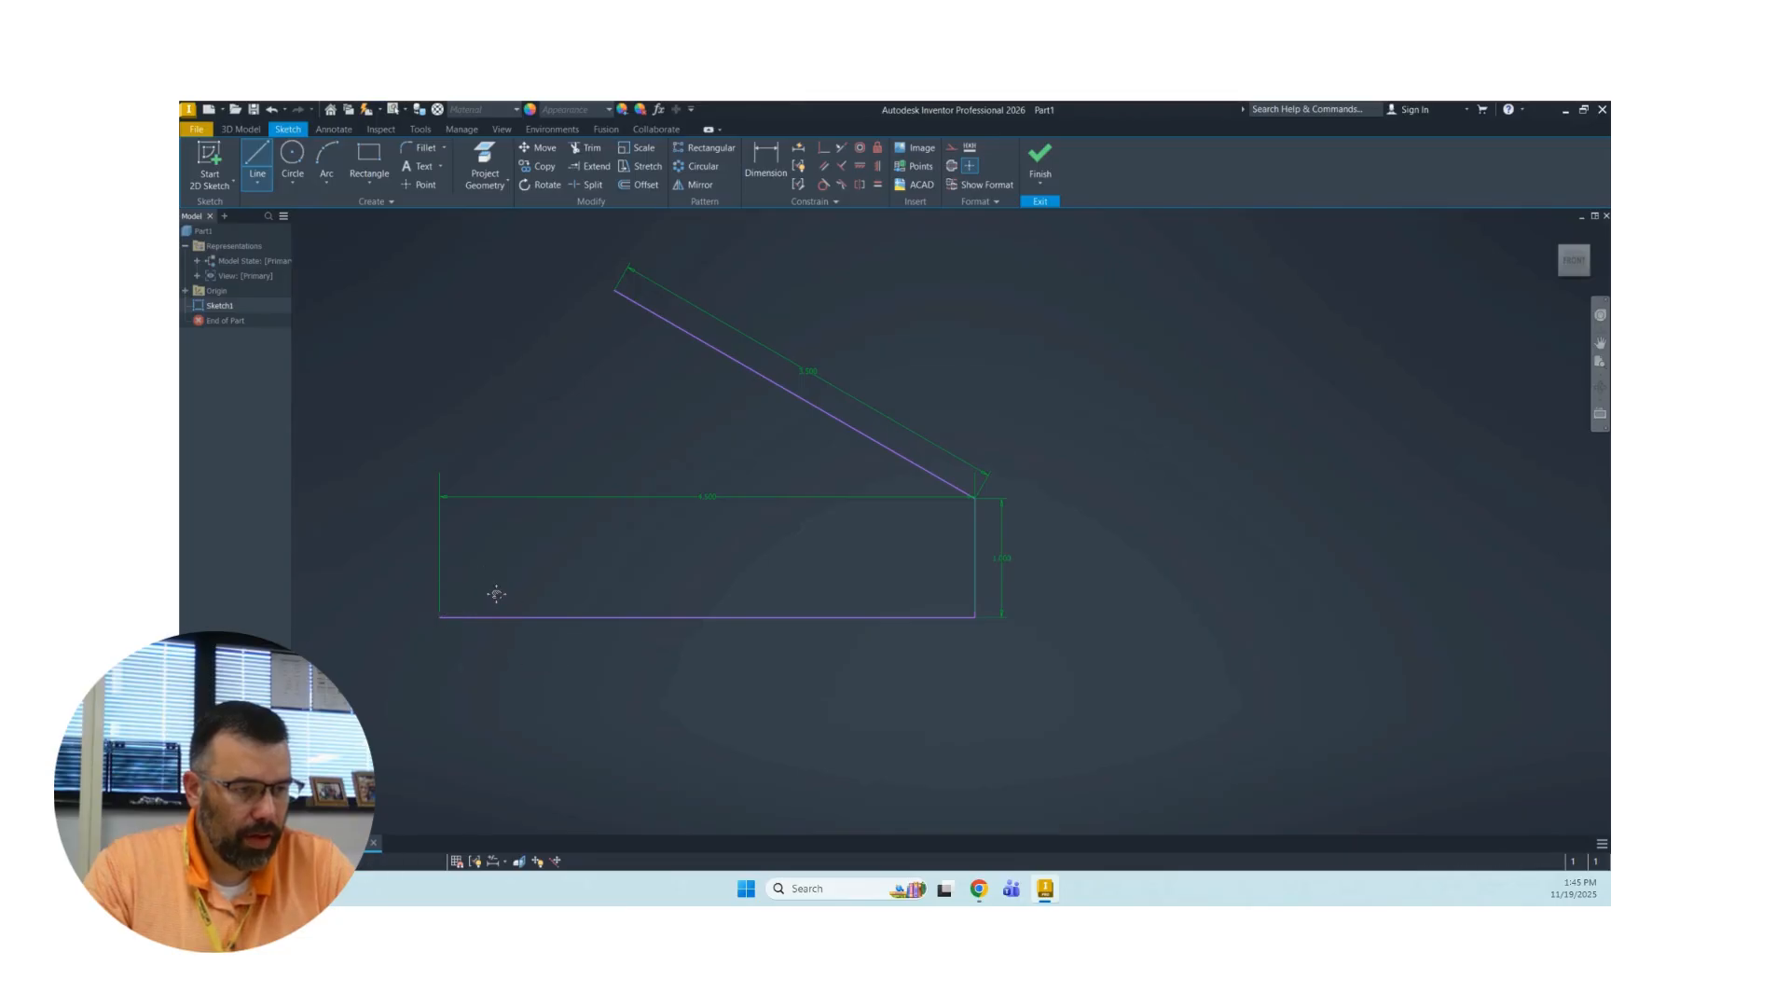
middle_drag(495, 591, 713, 595)
click(656, 619)
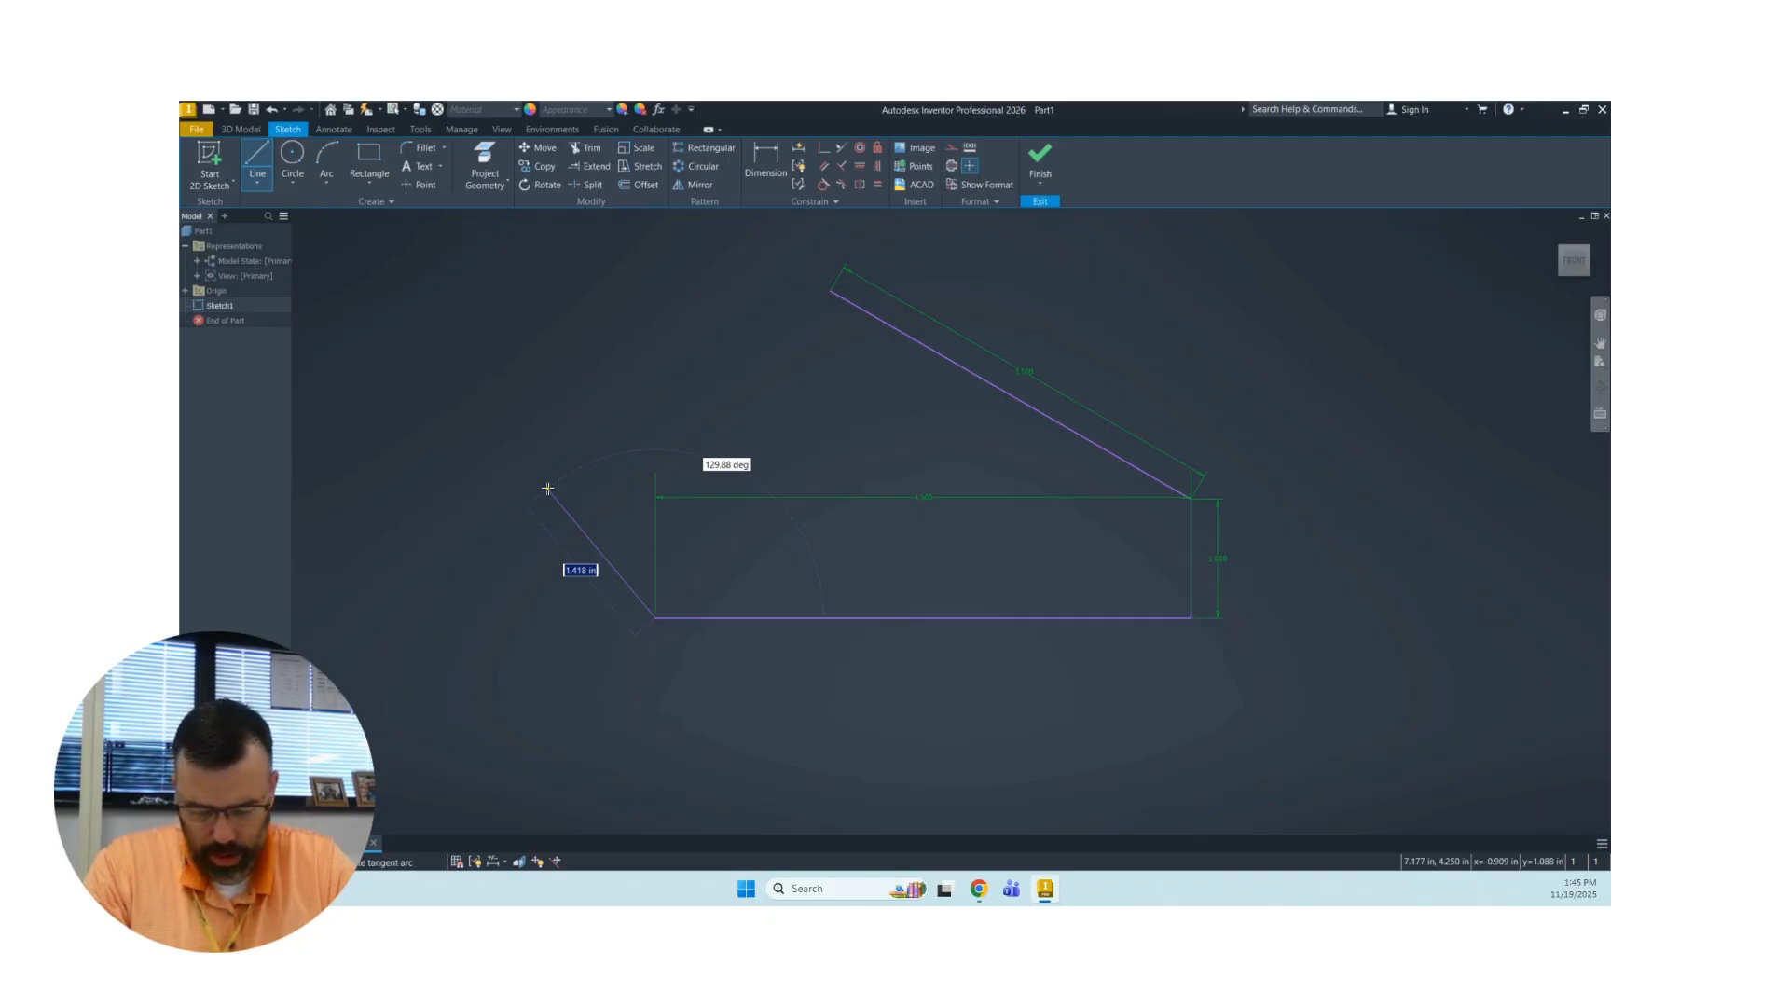
text(1.5)
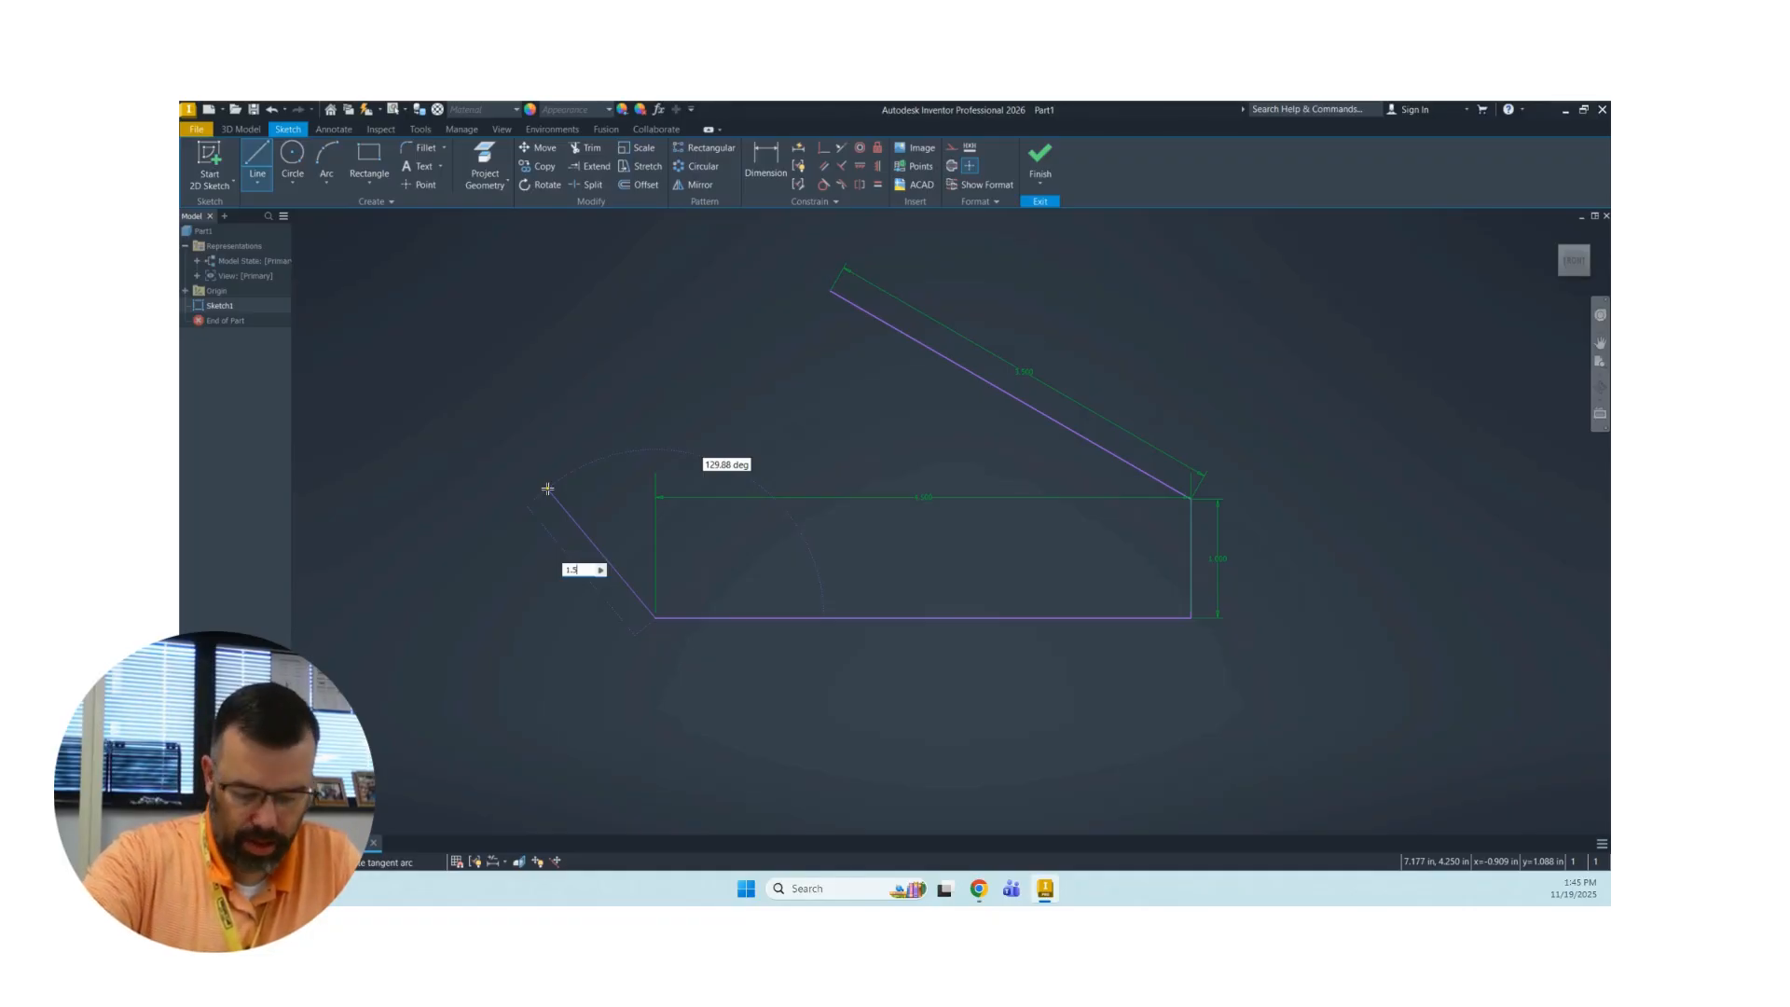
key(Tab)
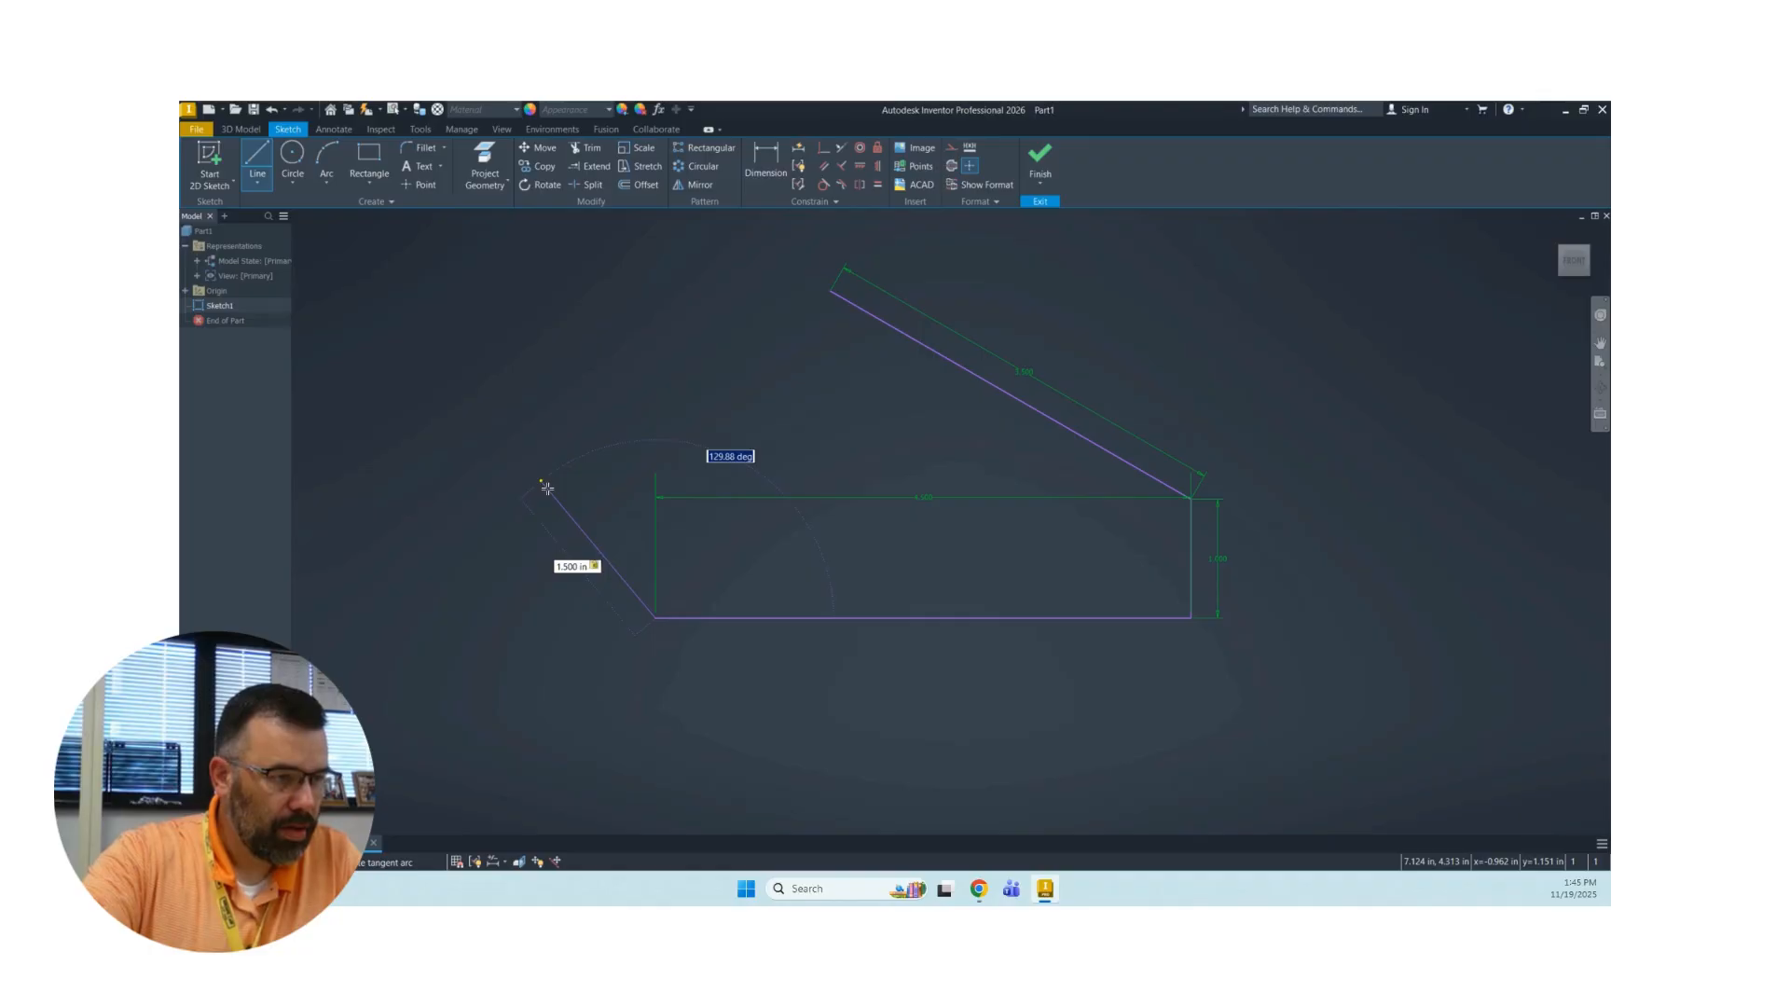
click(544, 484)
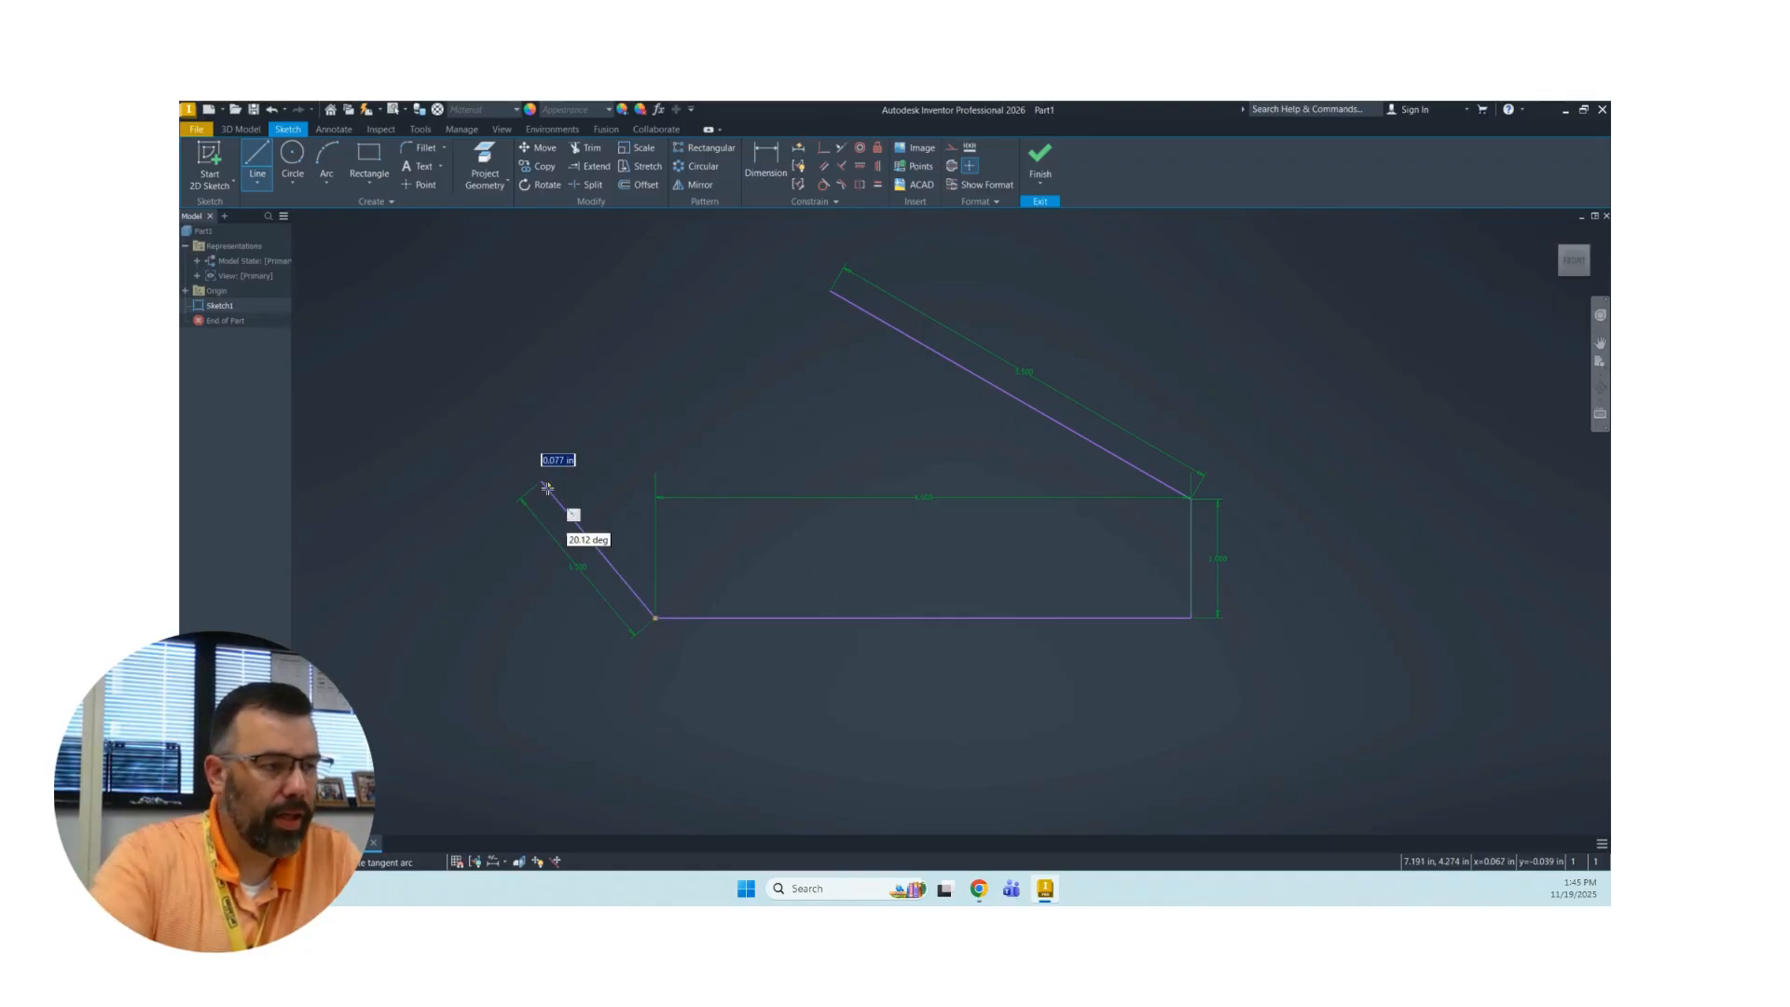
right_click(513, 365)
click(556, 360)
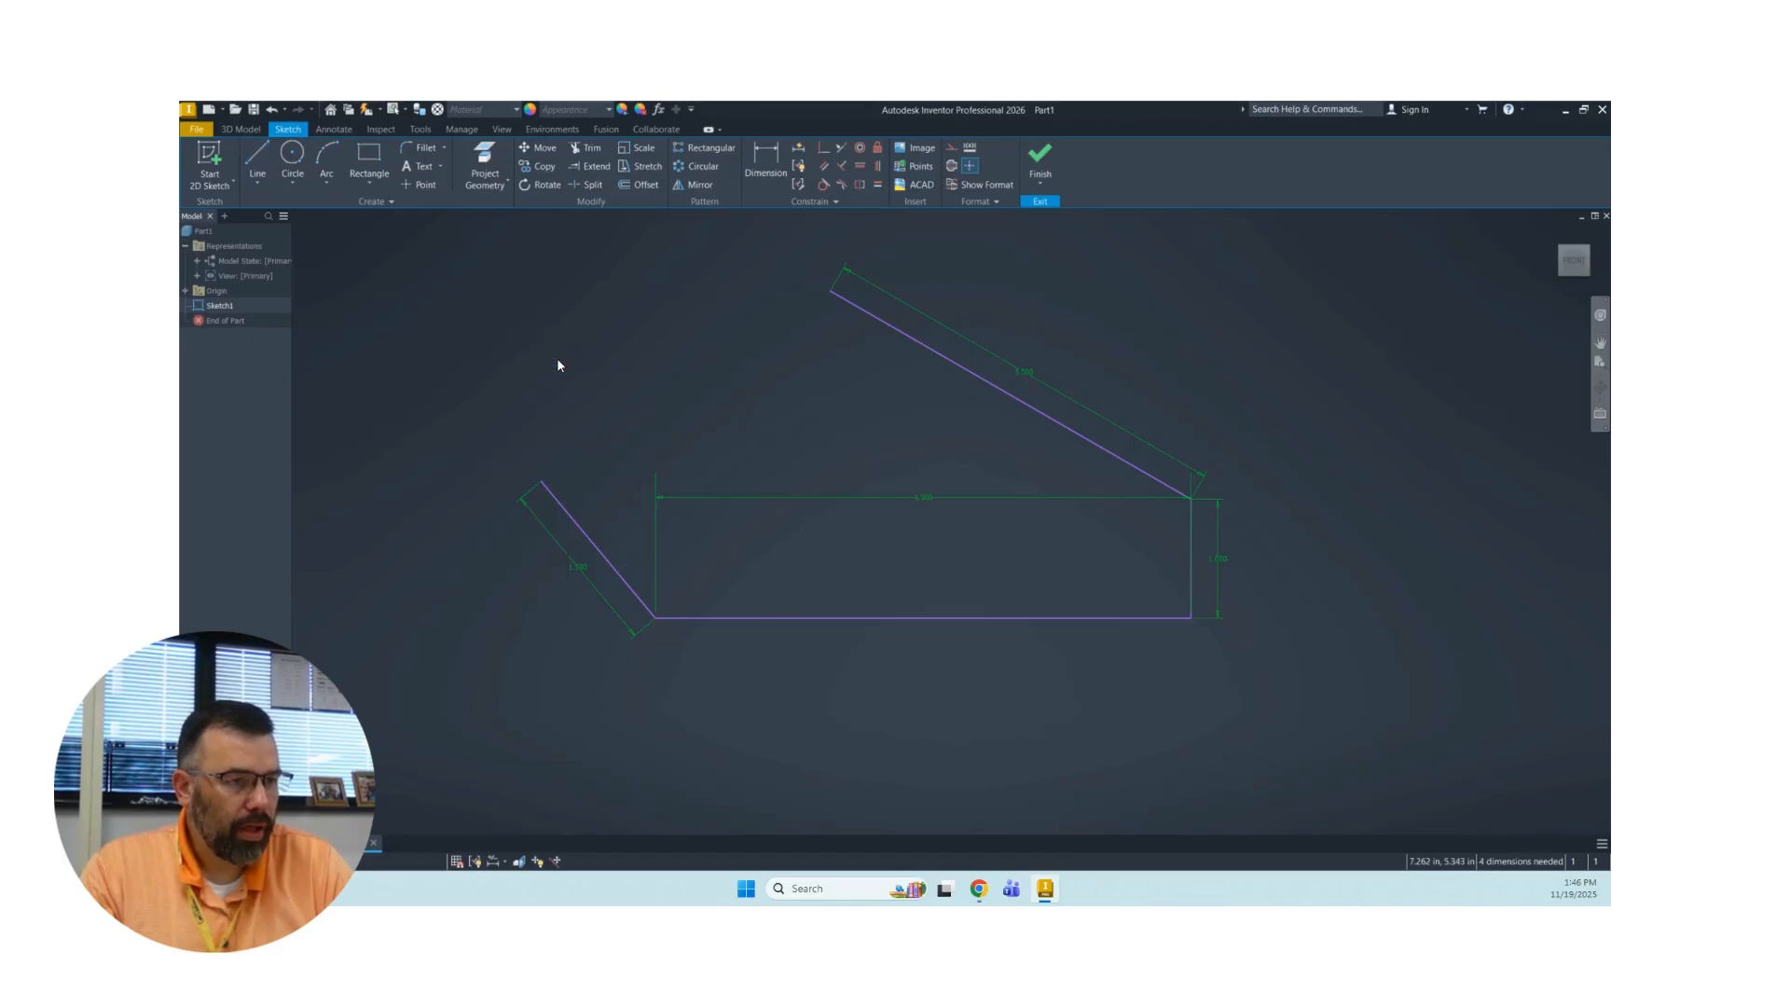
Draw a horizontal reference line about 1.7 in long leftward from the base line's left end.
click(264, 162)
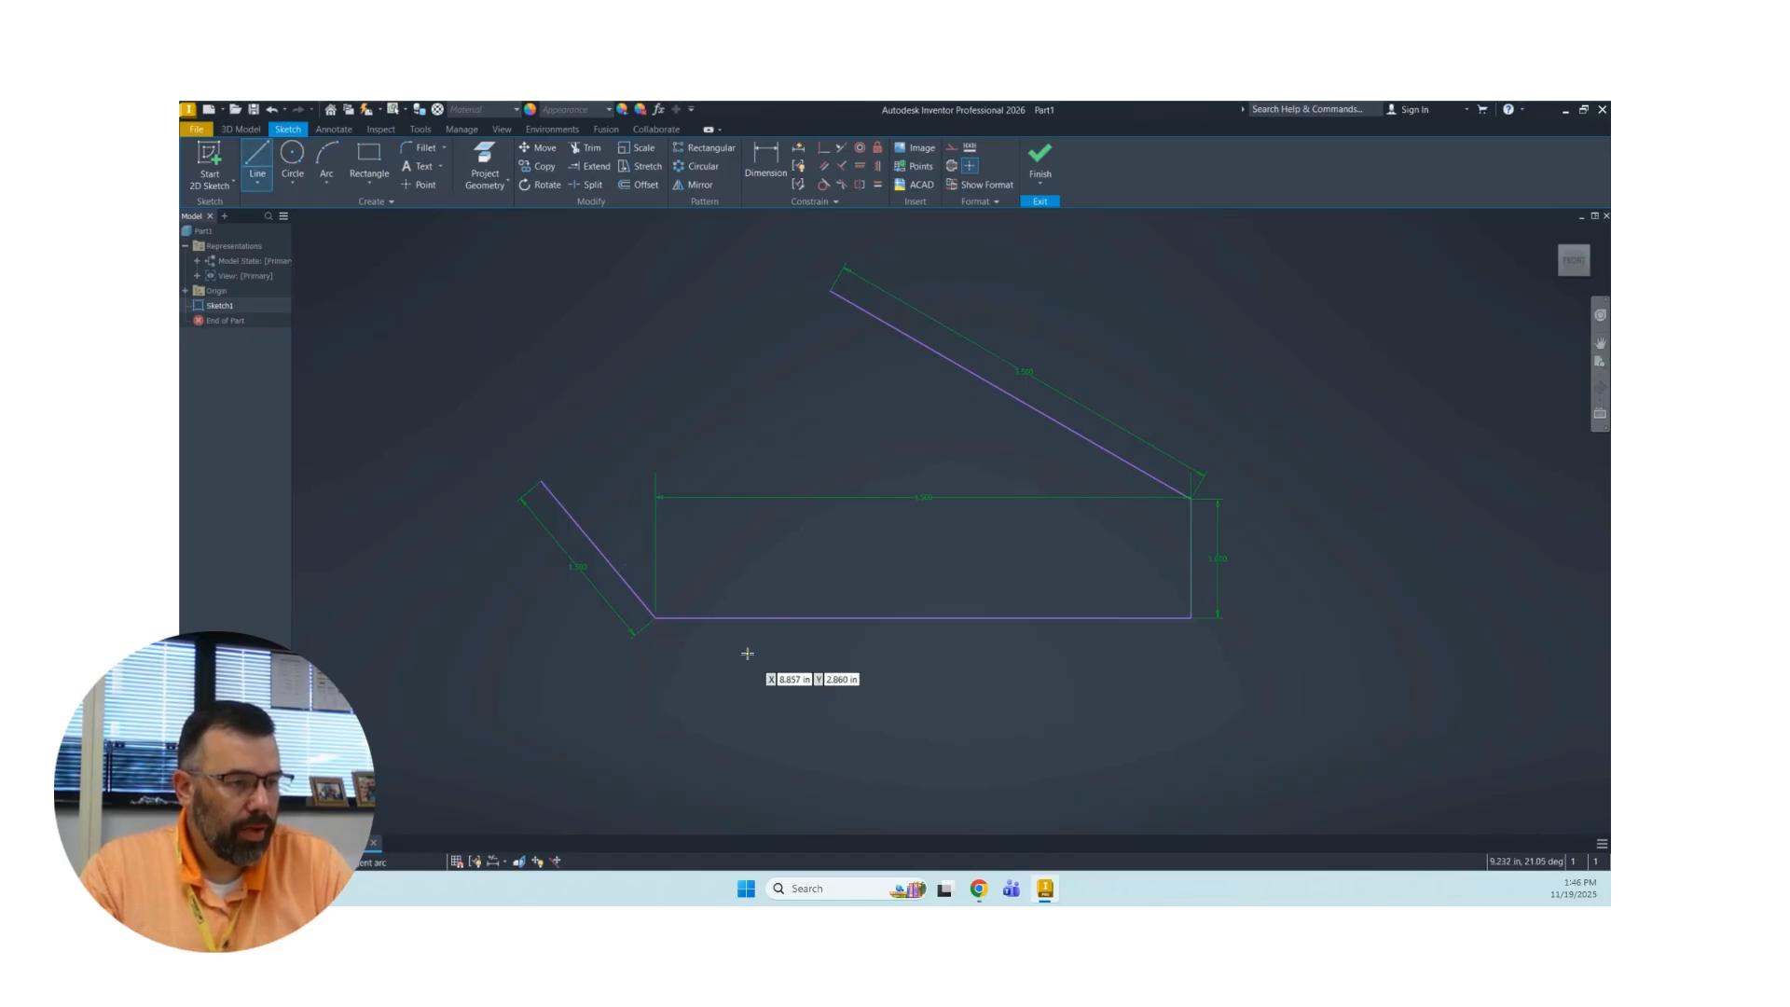
click(656, 617)
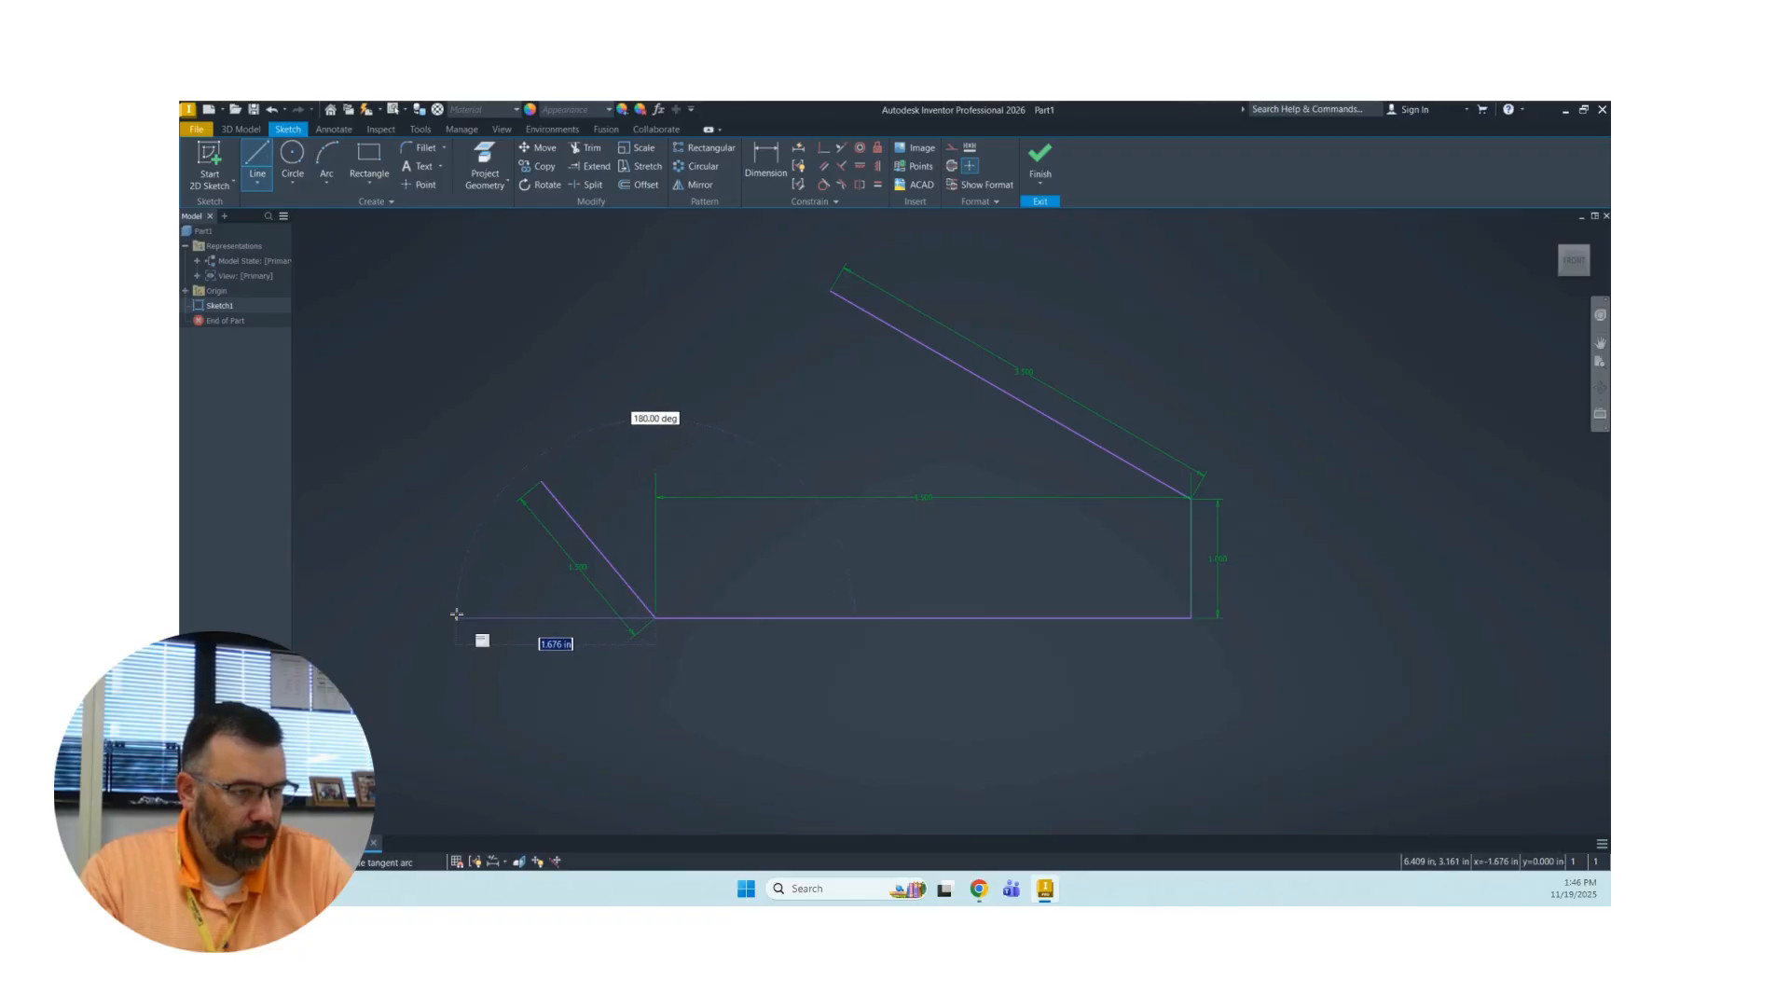
click(456, 614)
right_click(438, 511)
click(442, 520)
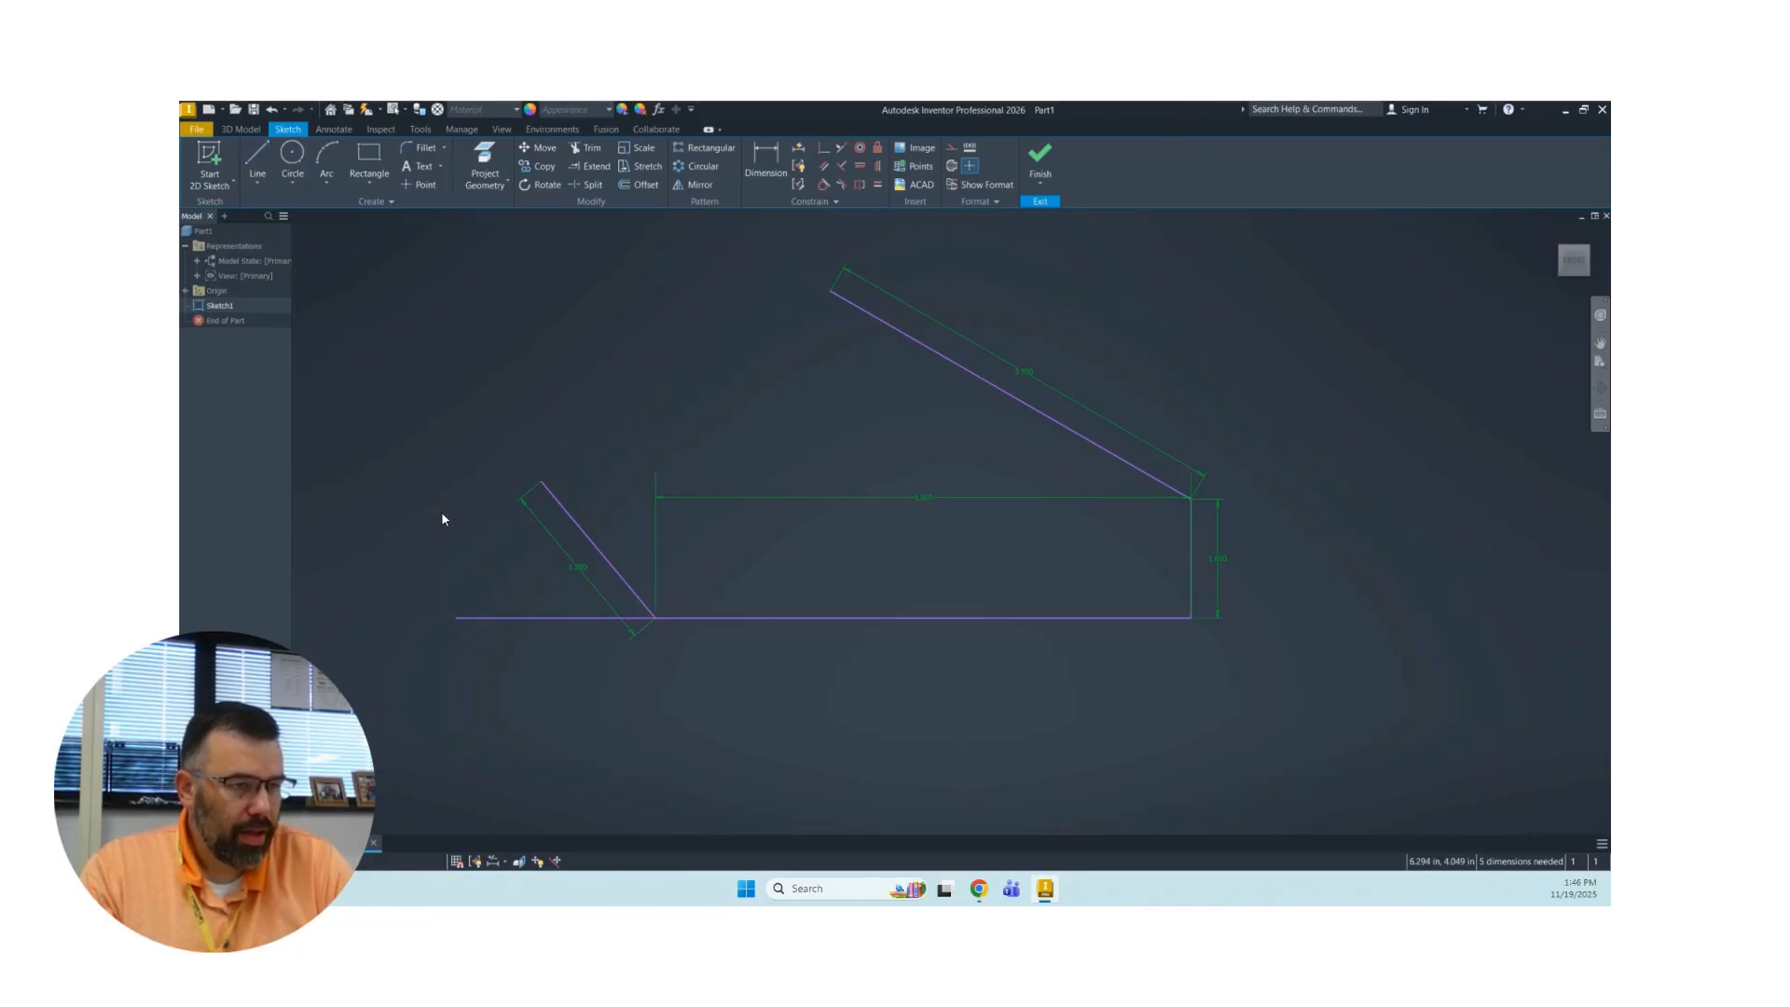
Dimension the angle between the horizontal reference line and the 1.5 in sloped line at 60 degrees.
click(765, 160)
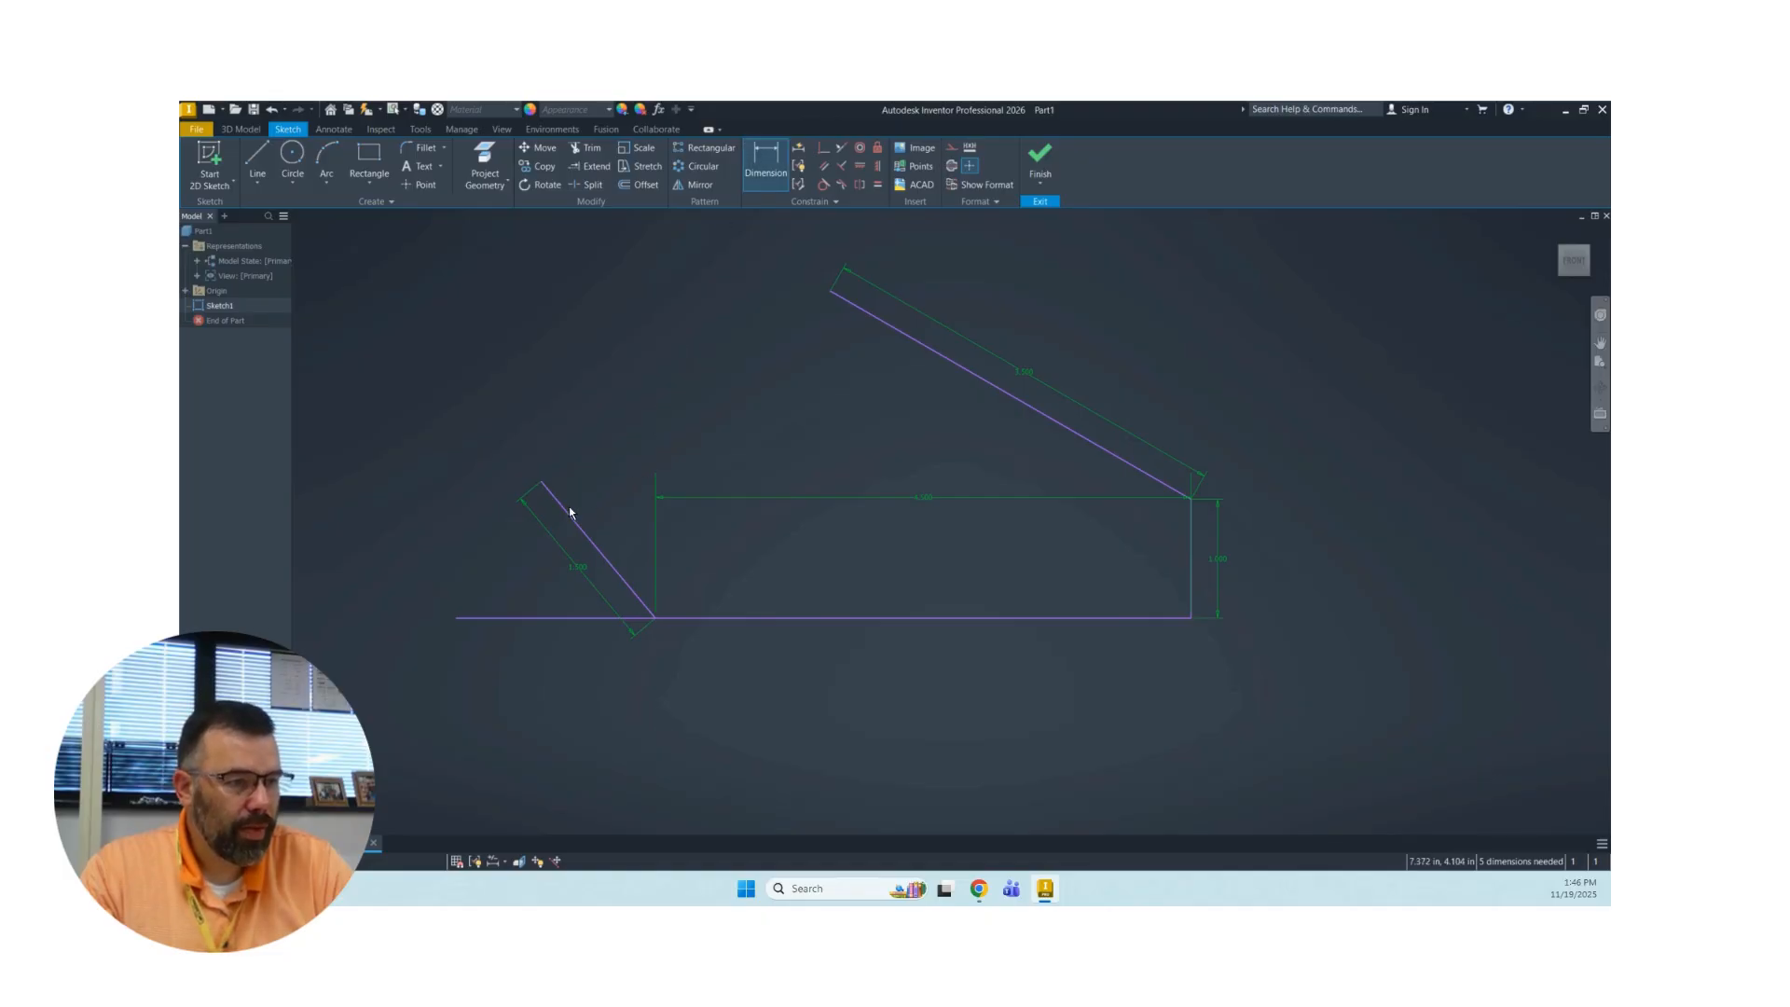
click(563, 509)
click(506, 616)
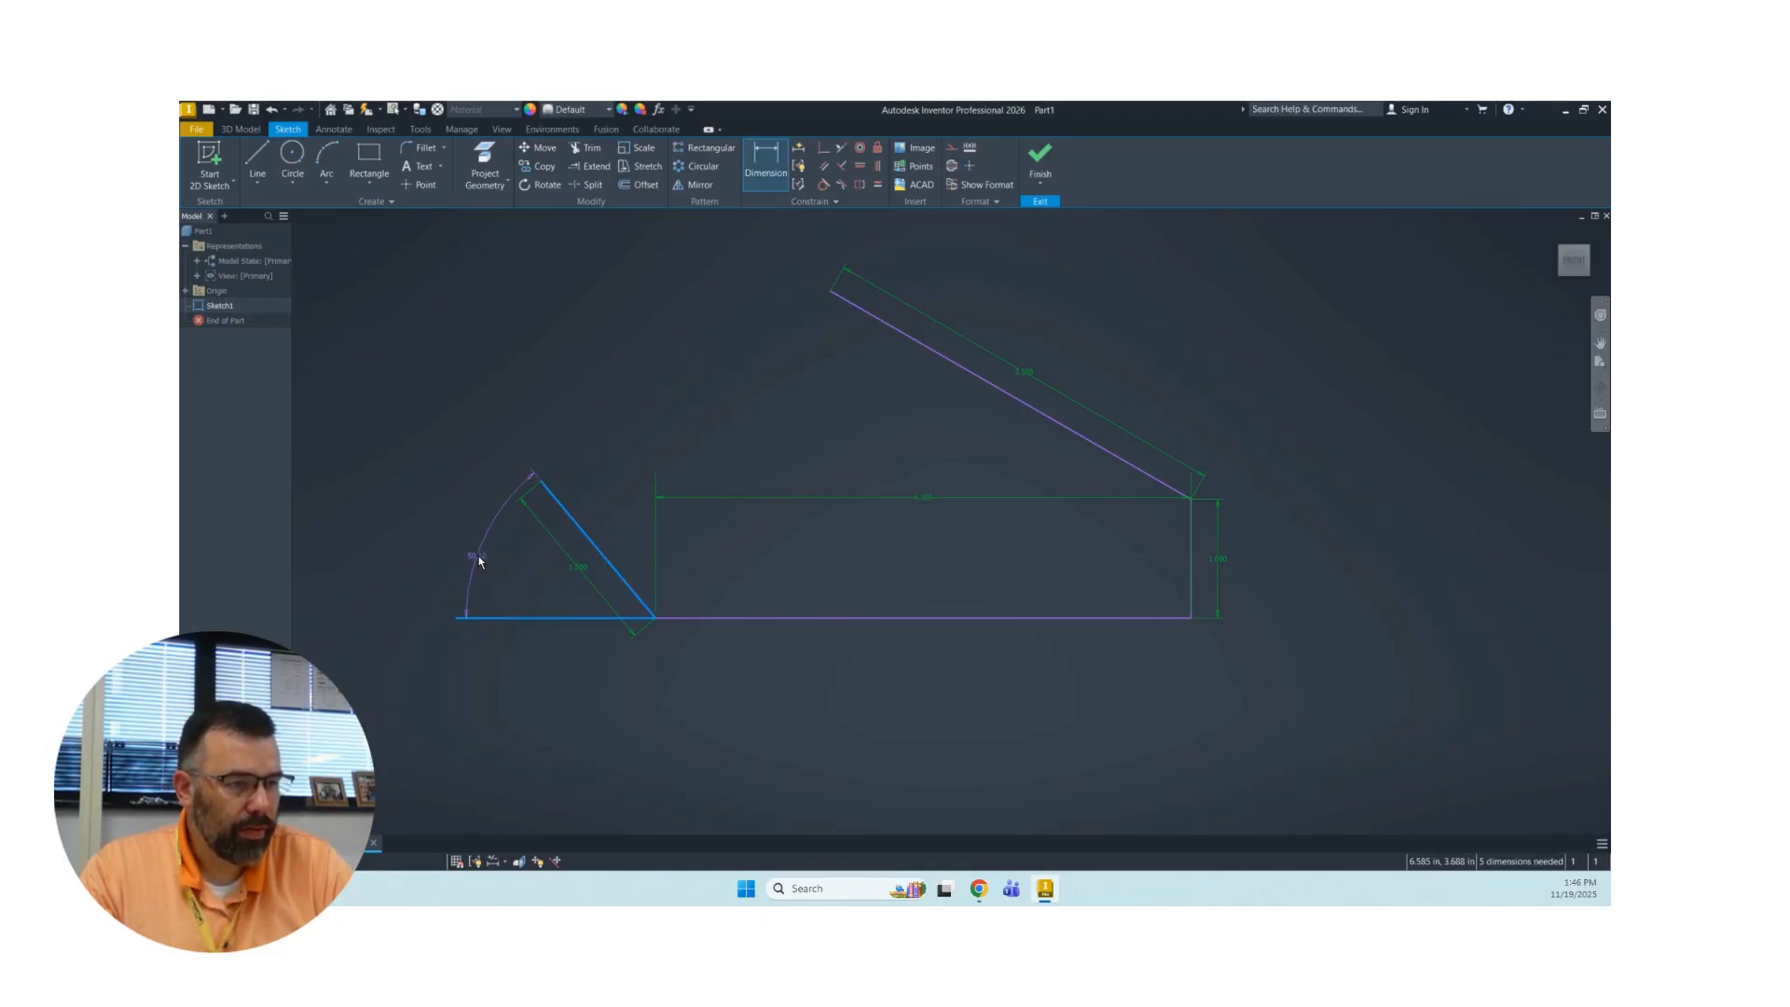
click(478, 556)
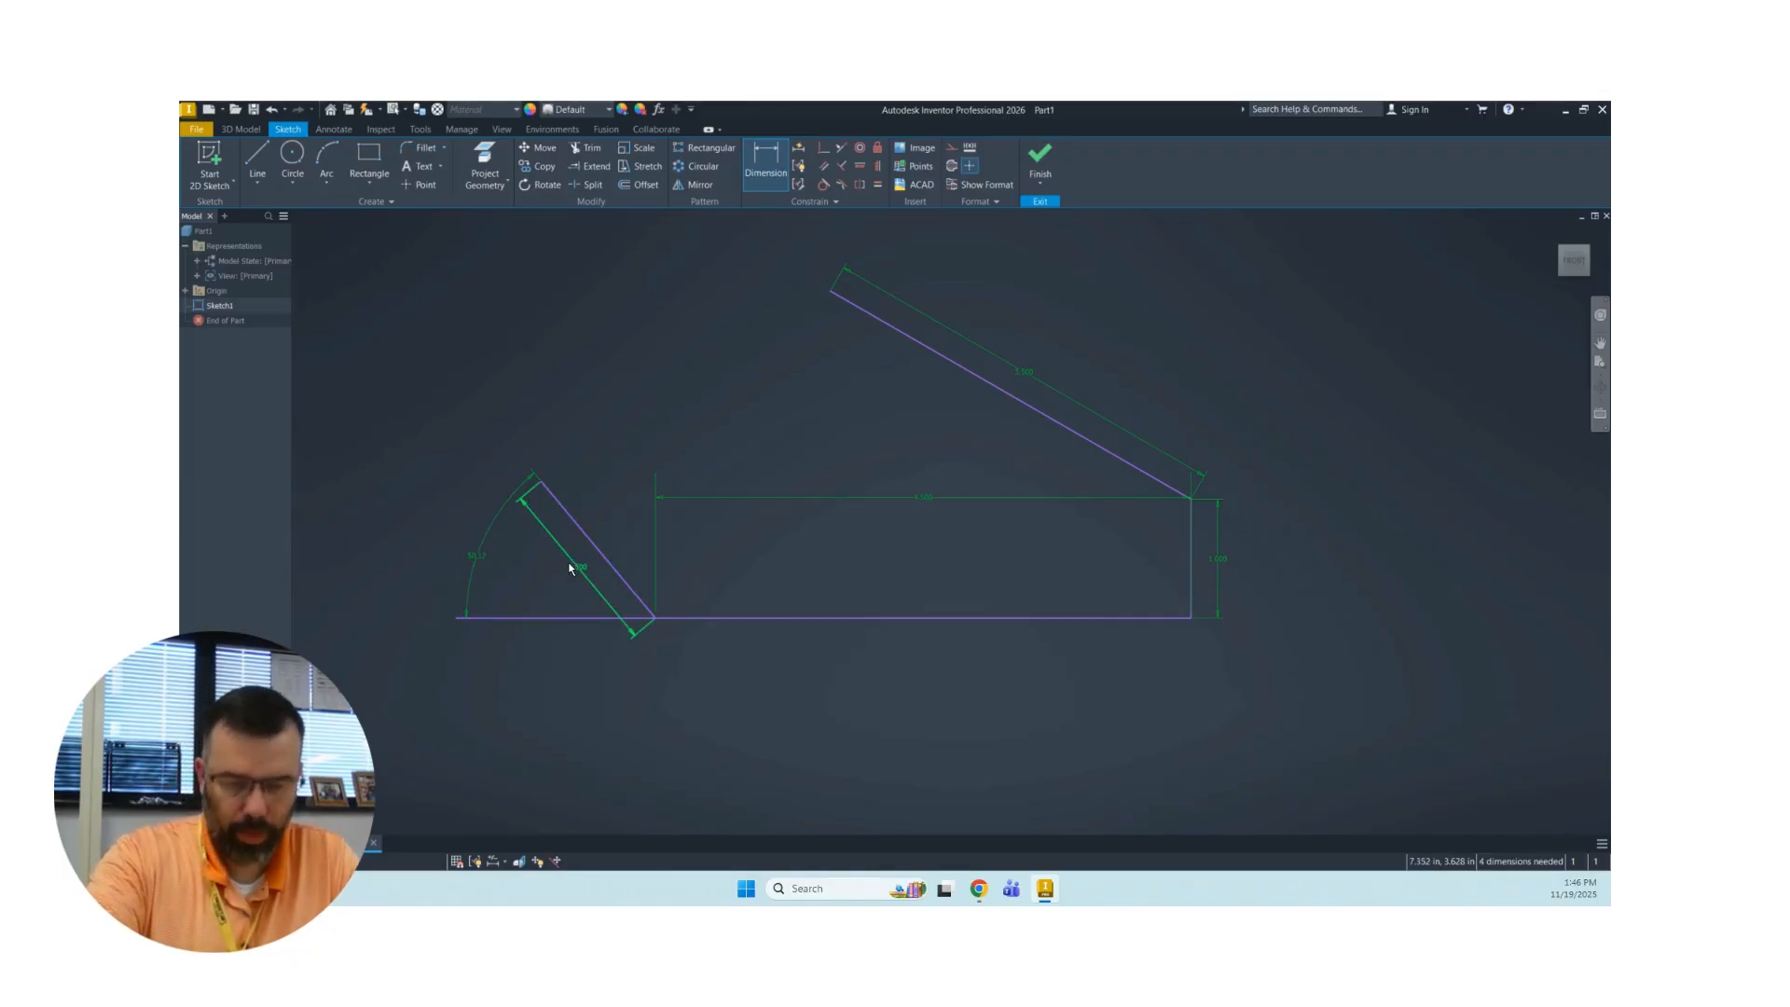
double_click(478, 558)
text(60)
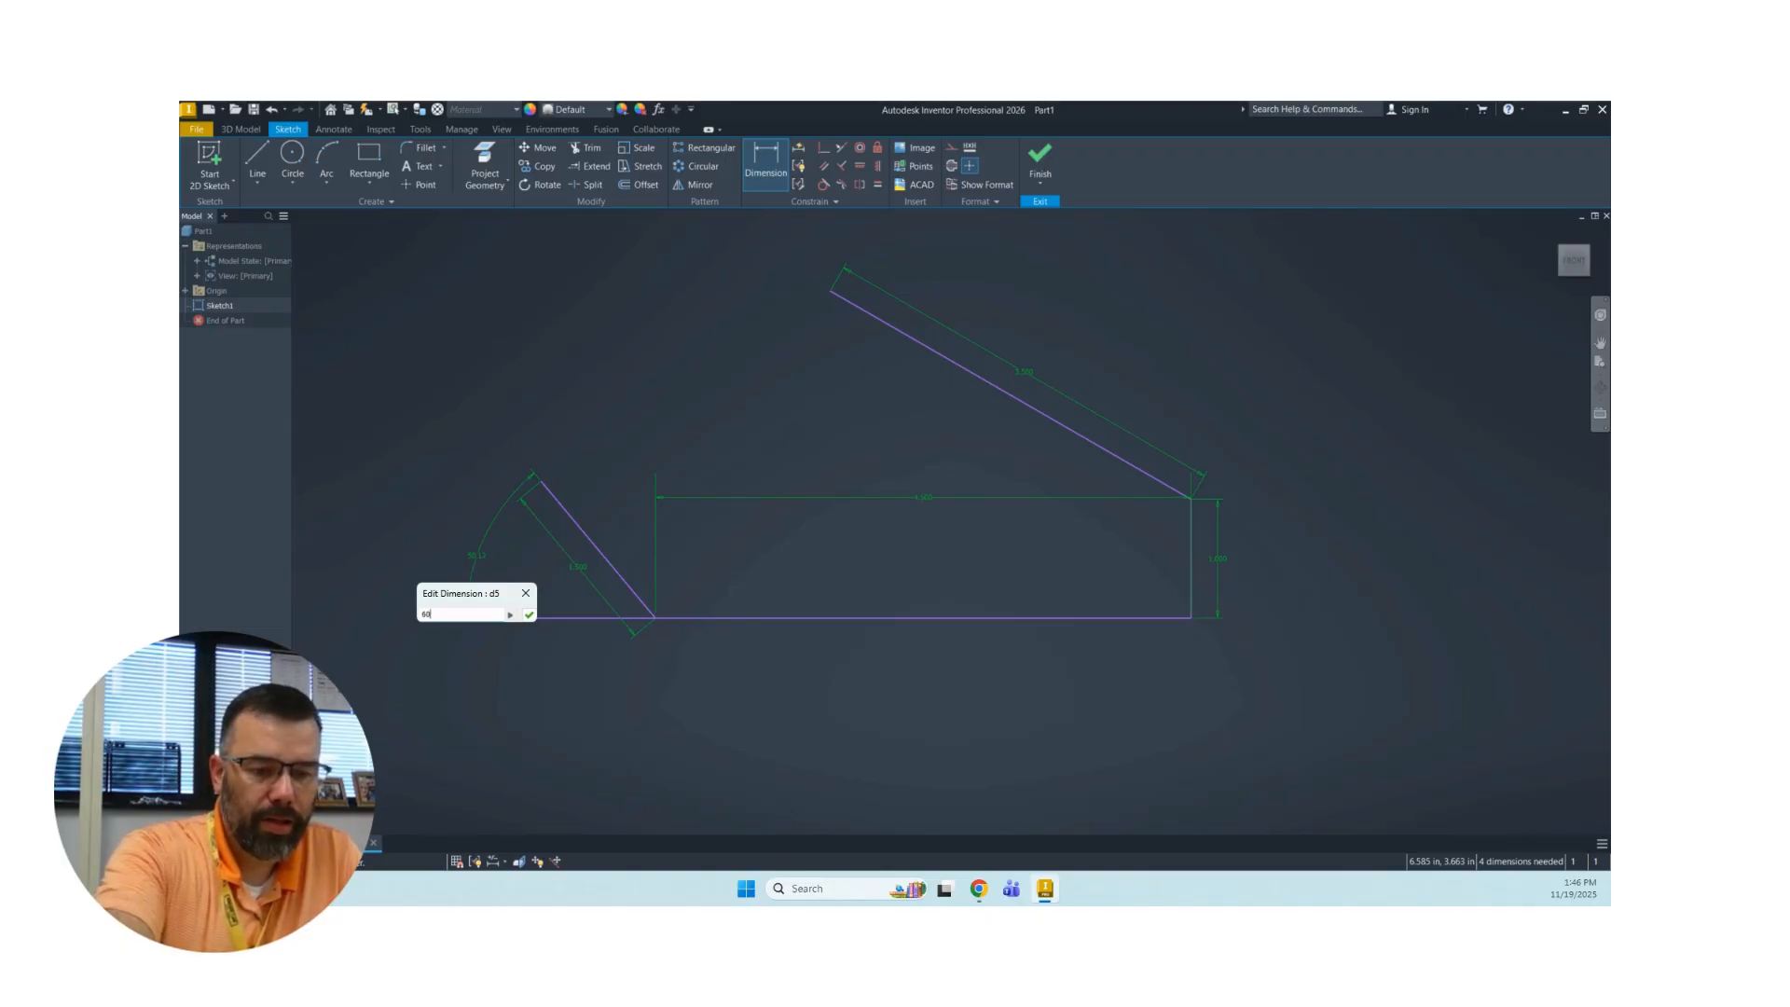
key(Return)
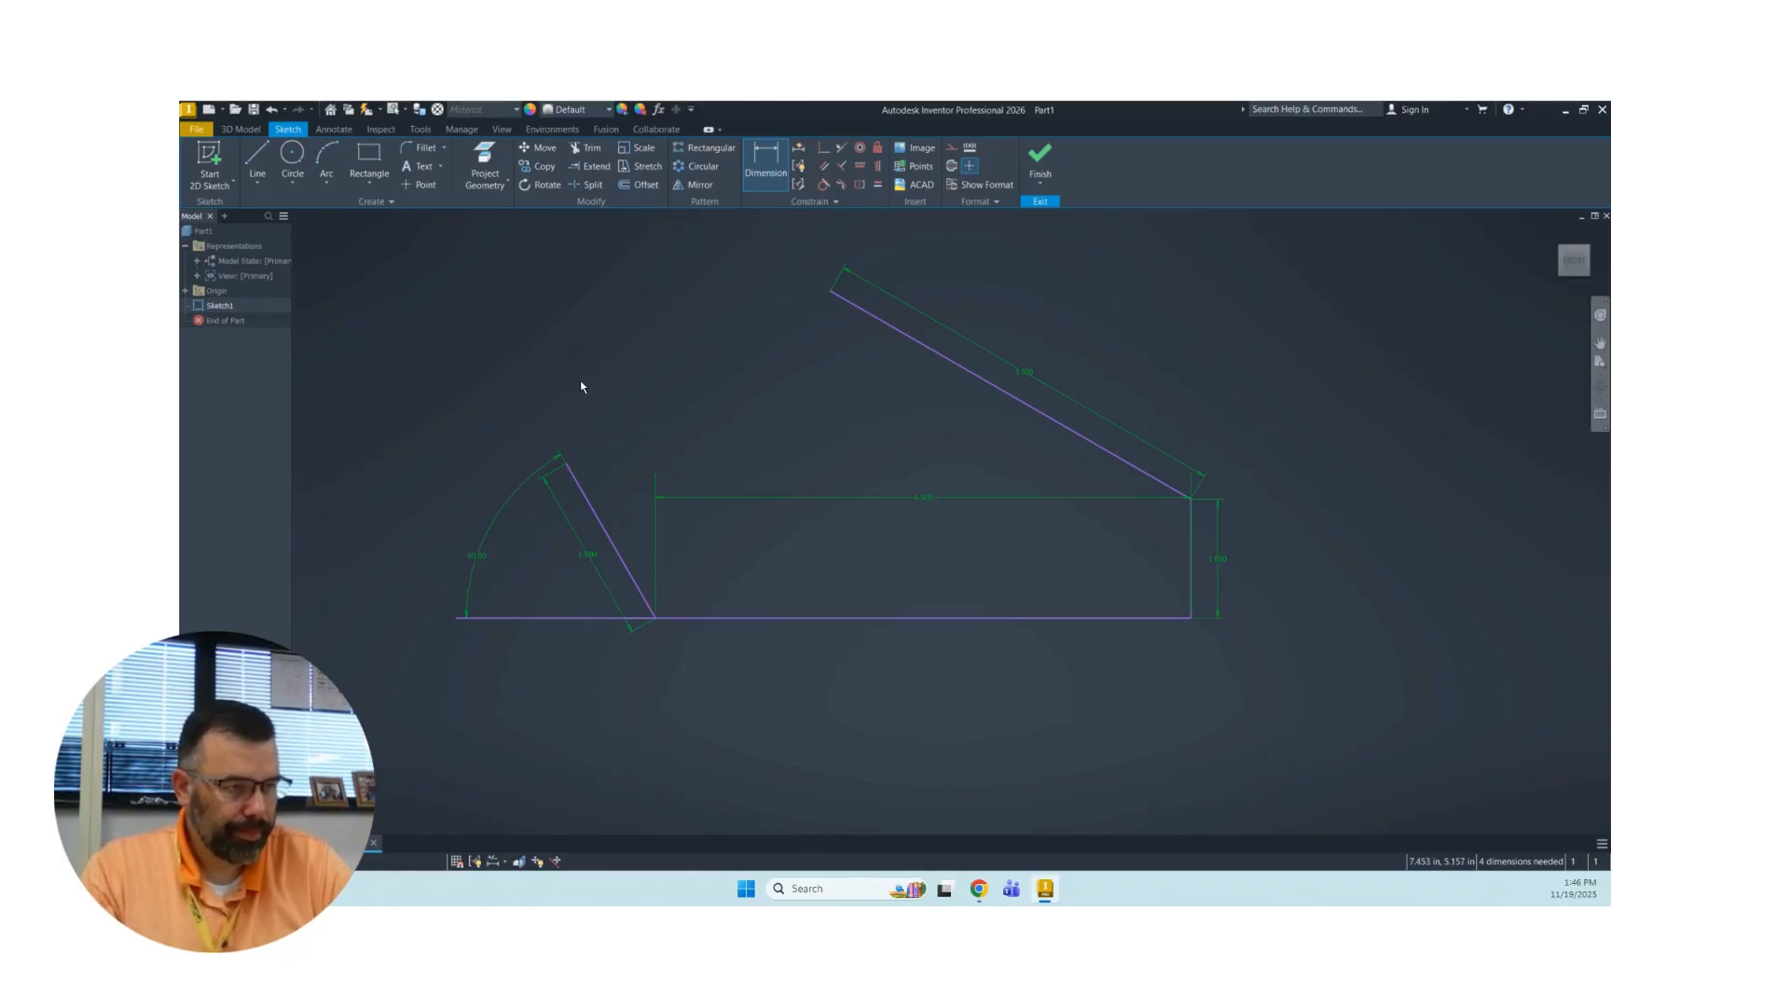
Delete the horizontal reference line beside the base line.
click(534, 619)
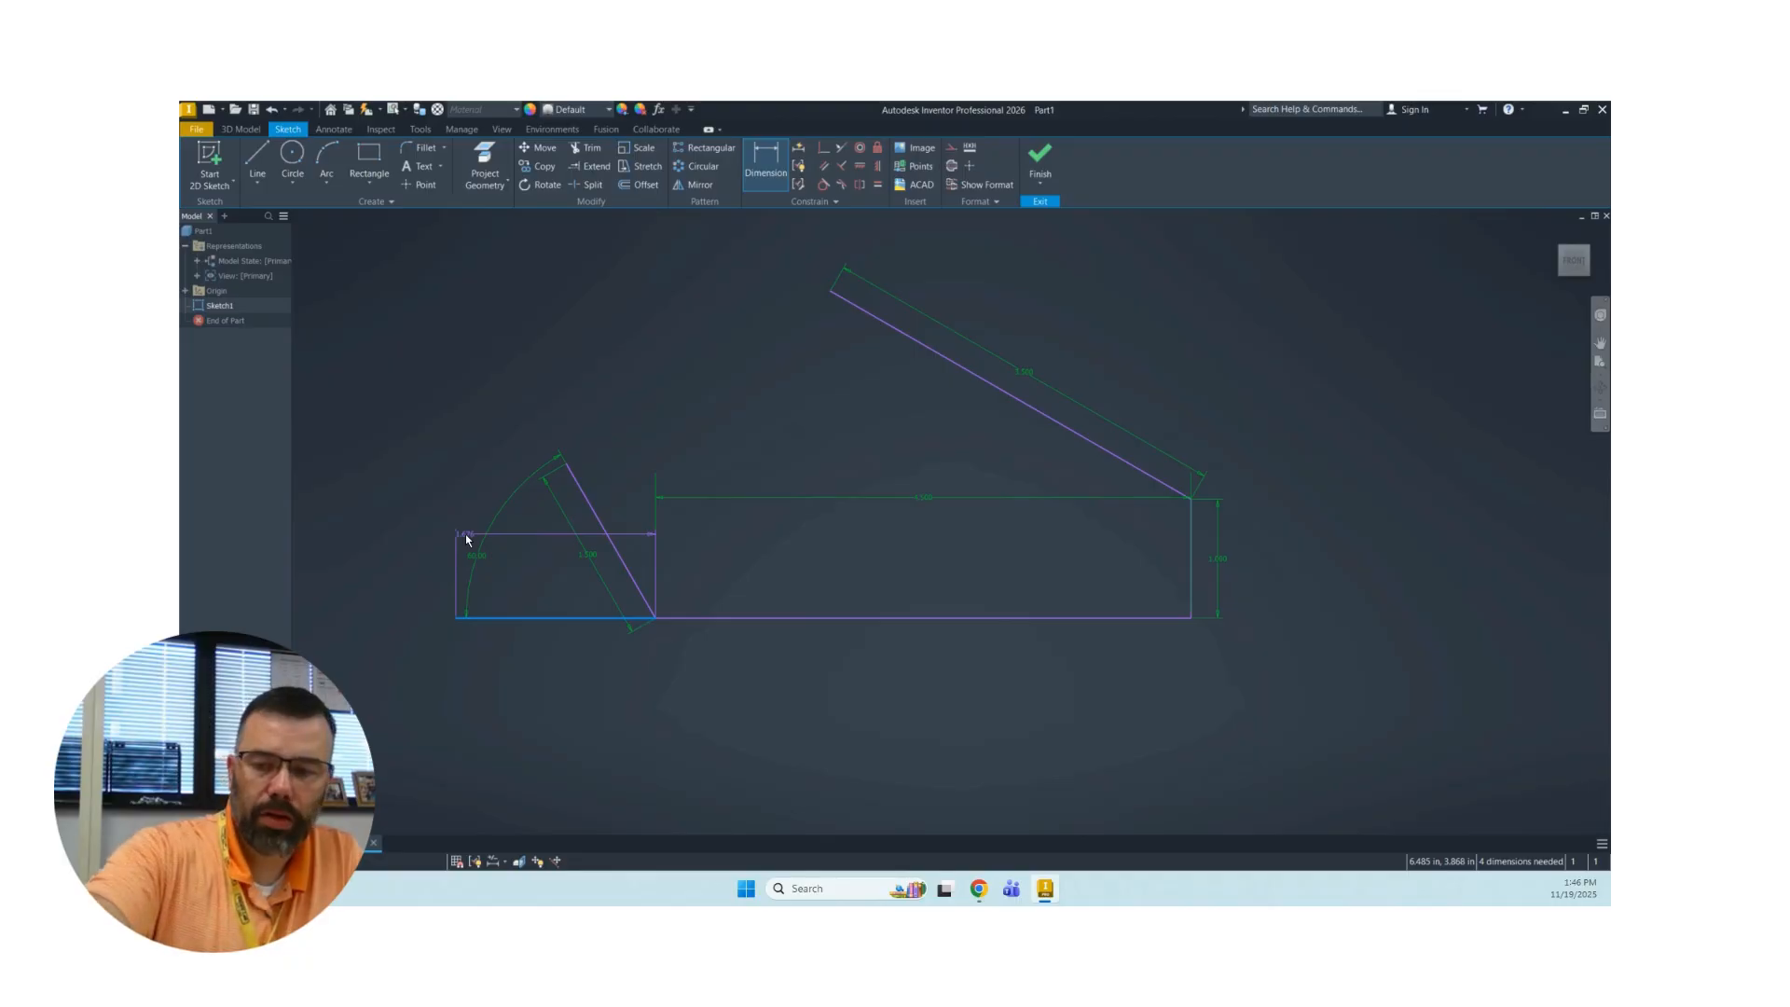
key(Escape)
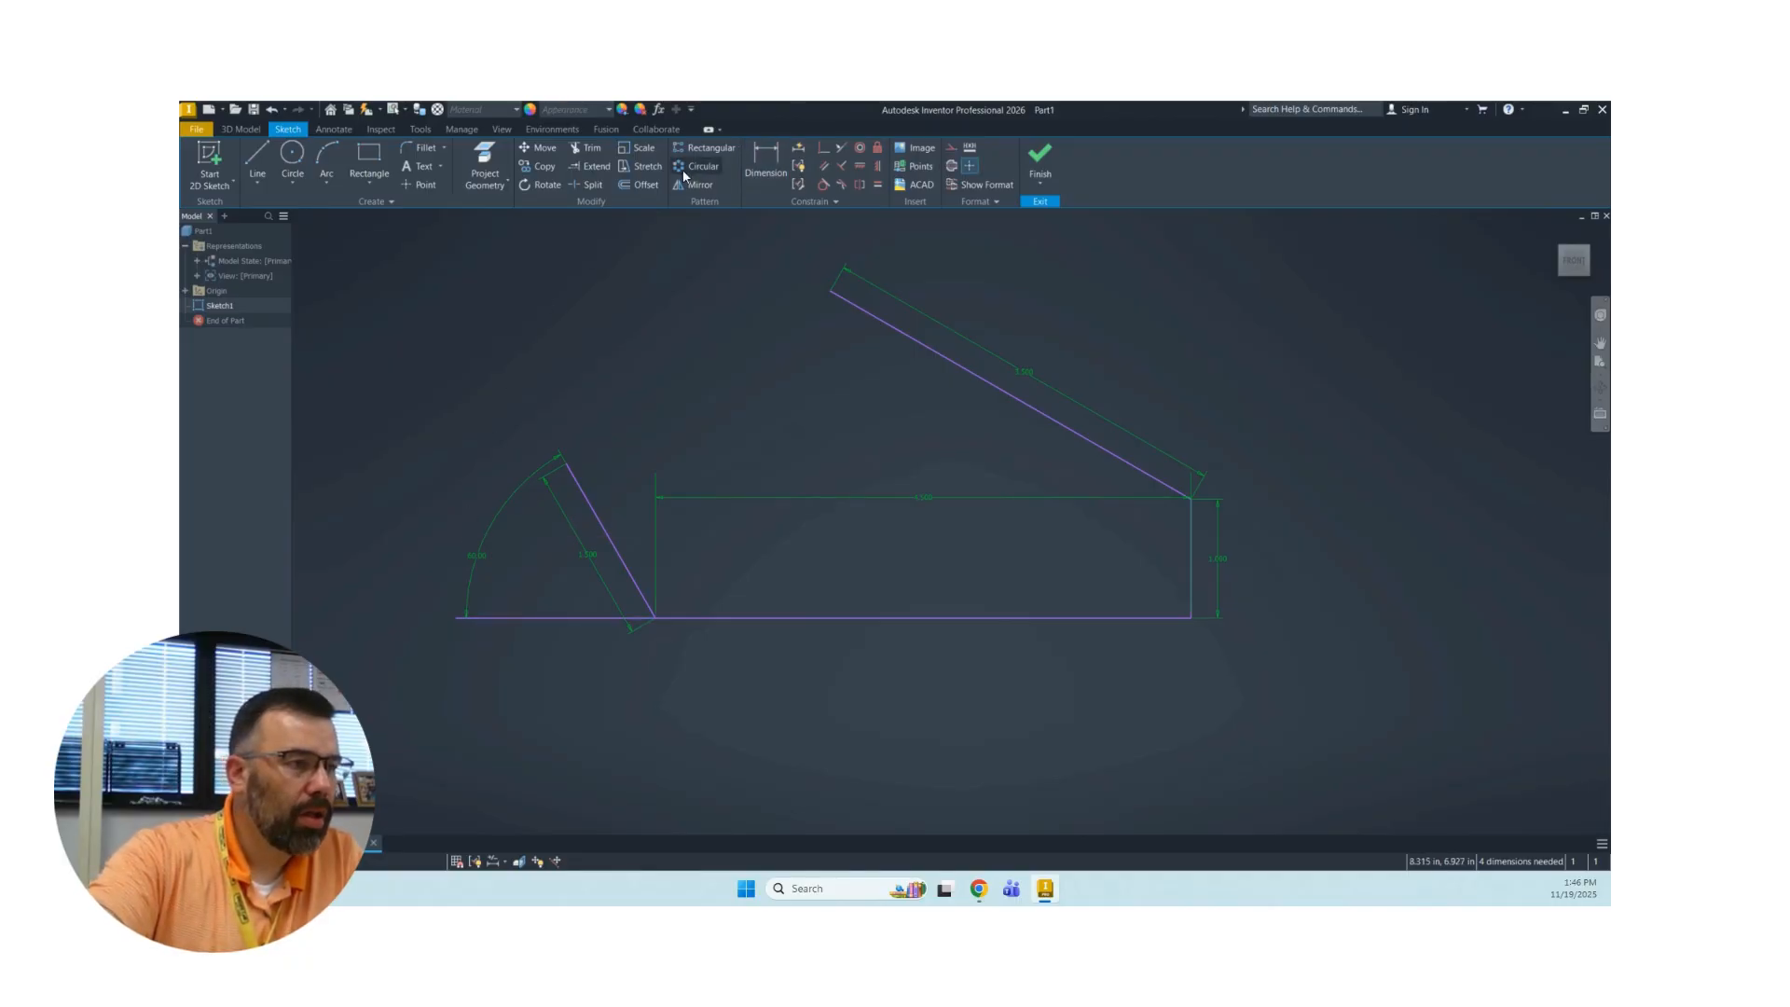
click(563, 617)
key(Delete)
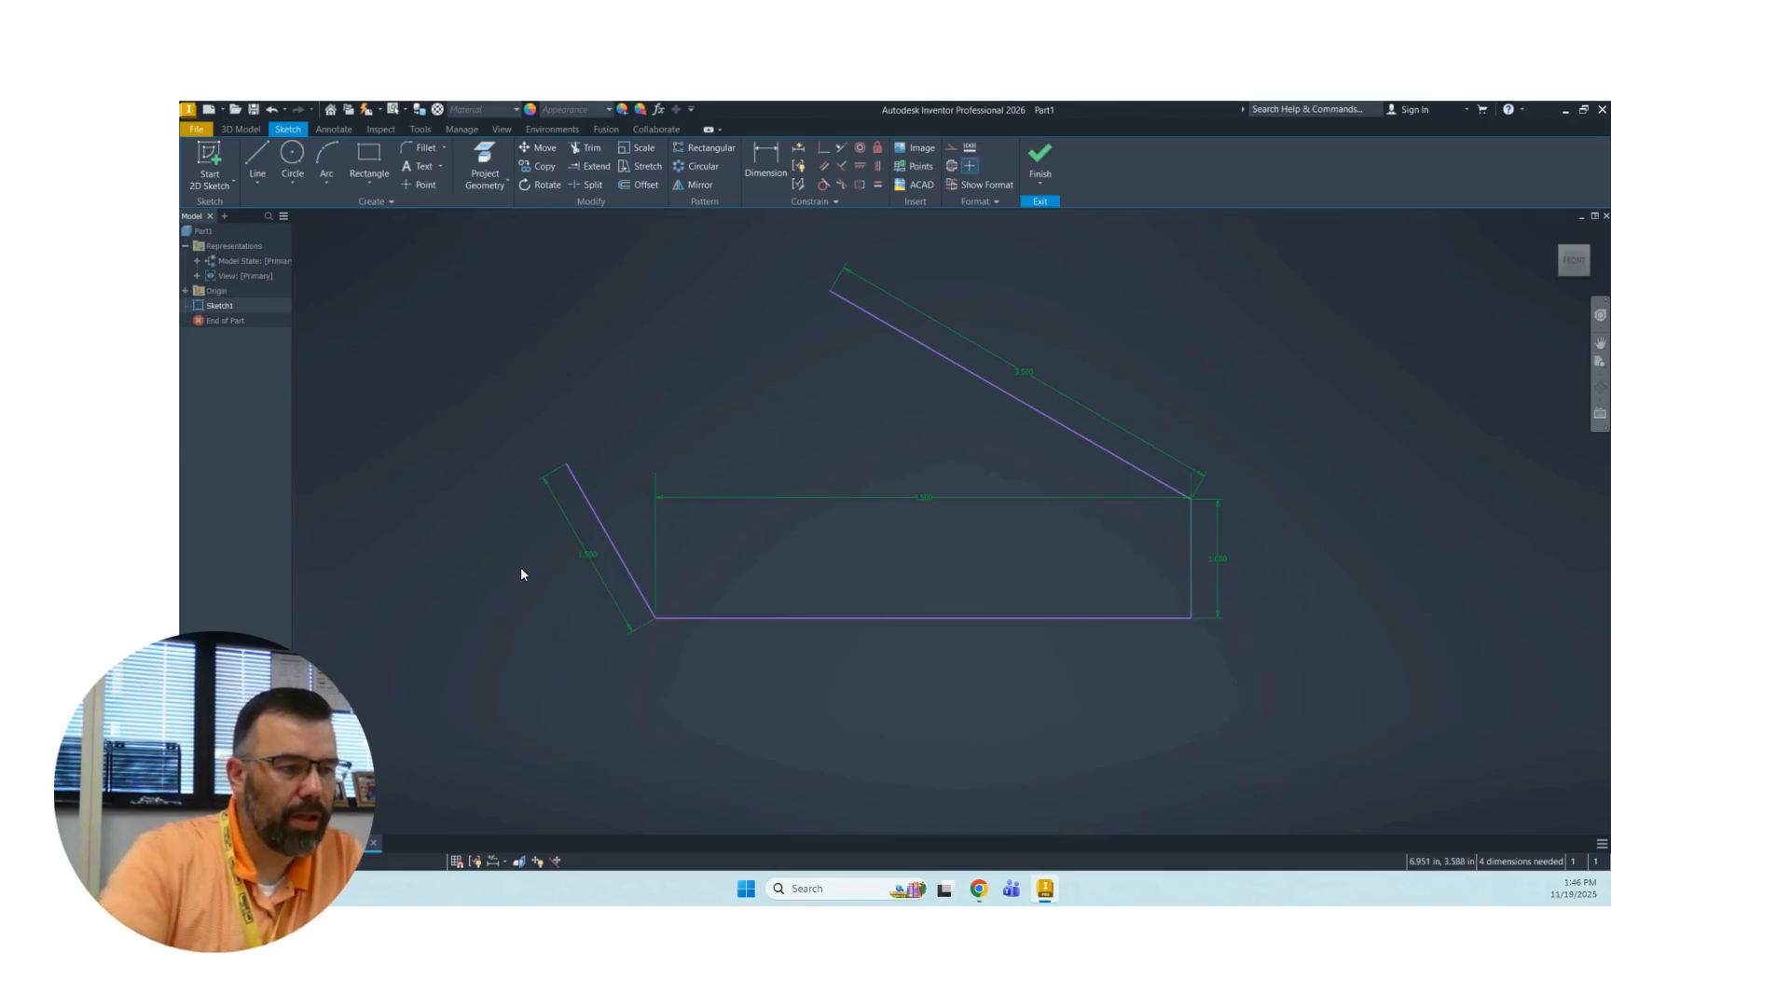
Close the profile with a line joining the free upper ends of the 1.5 in and 3.5 in sloped lines.
click(257, 158)
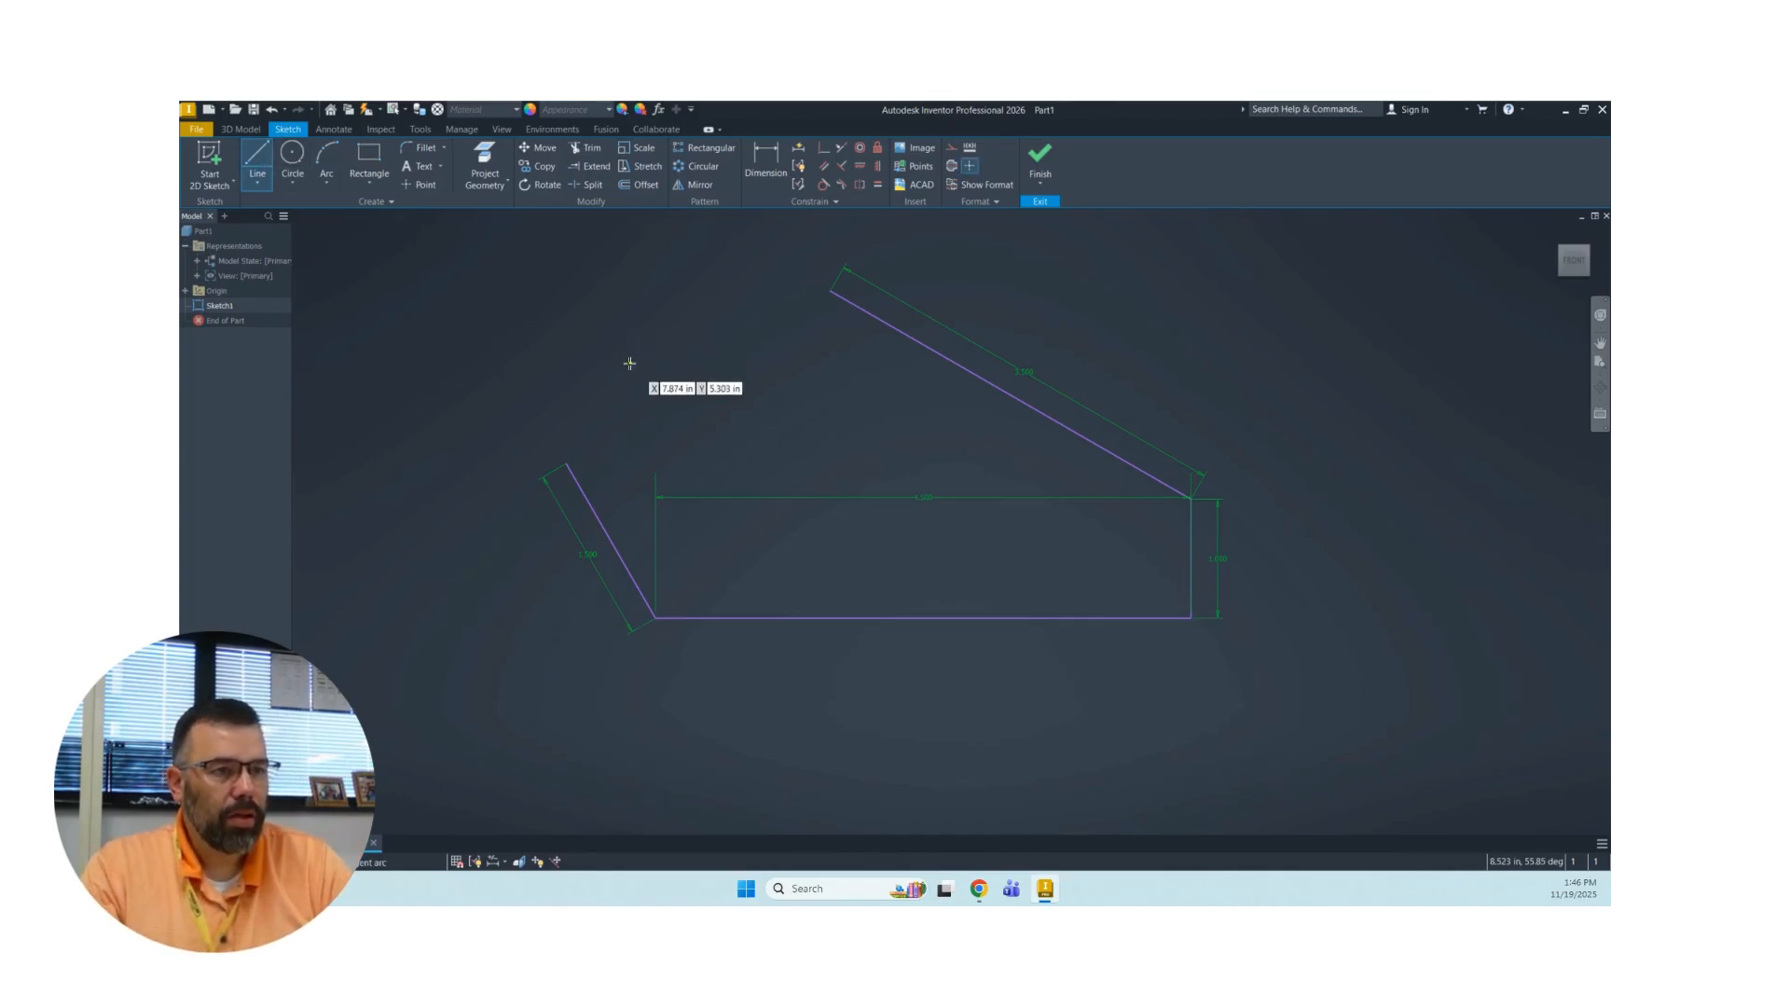
click(568, 462)
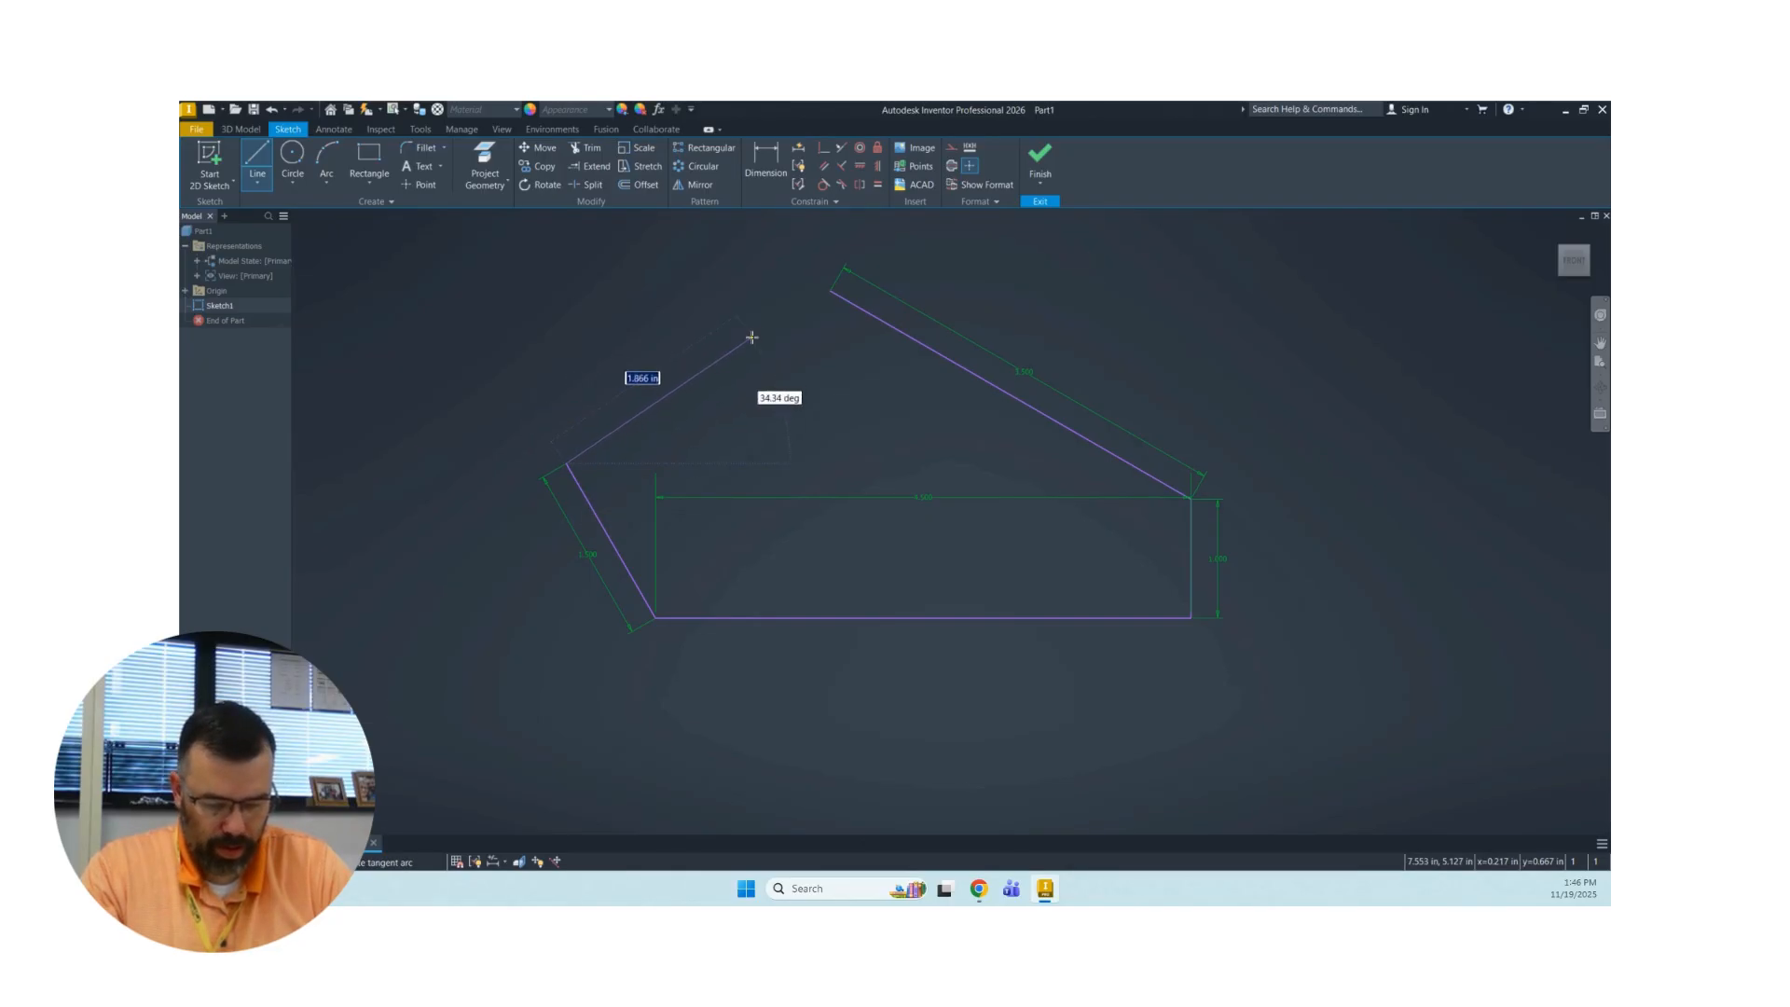
click(828, 291)
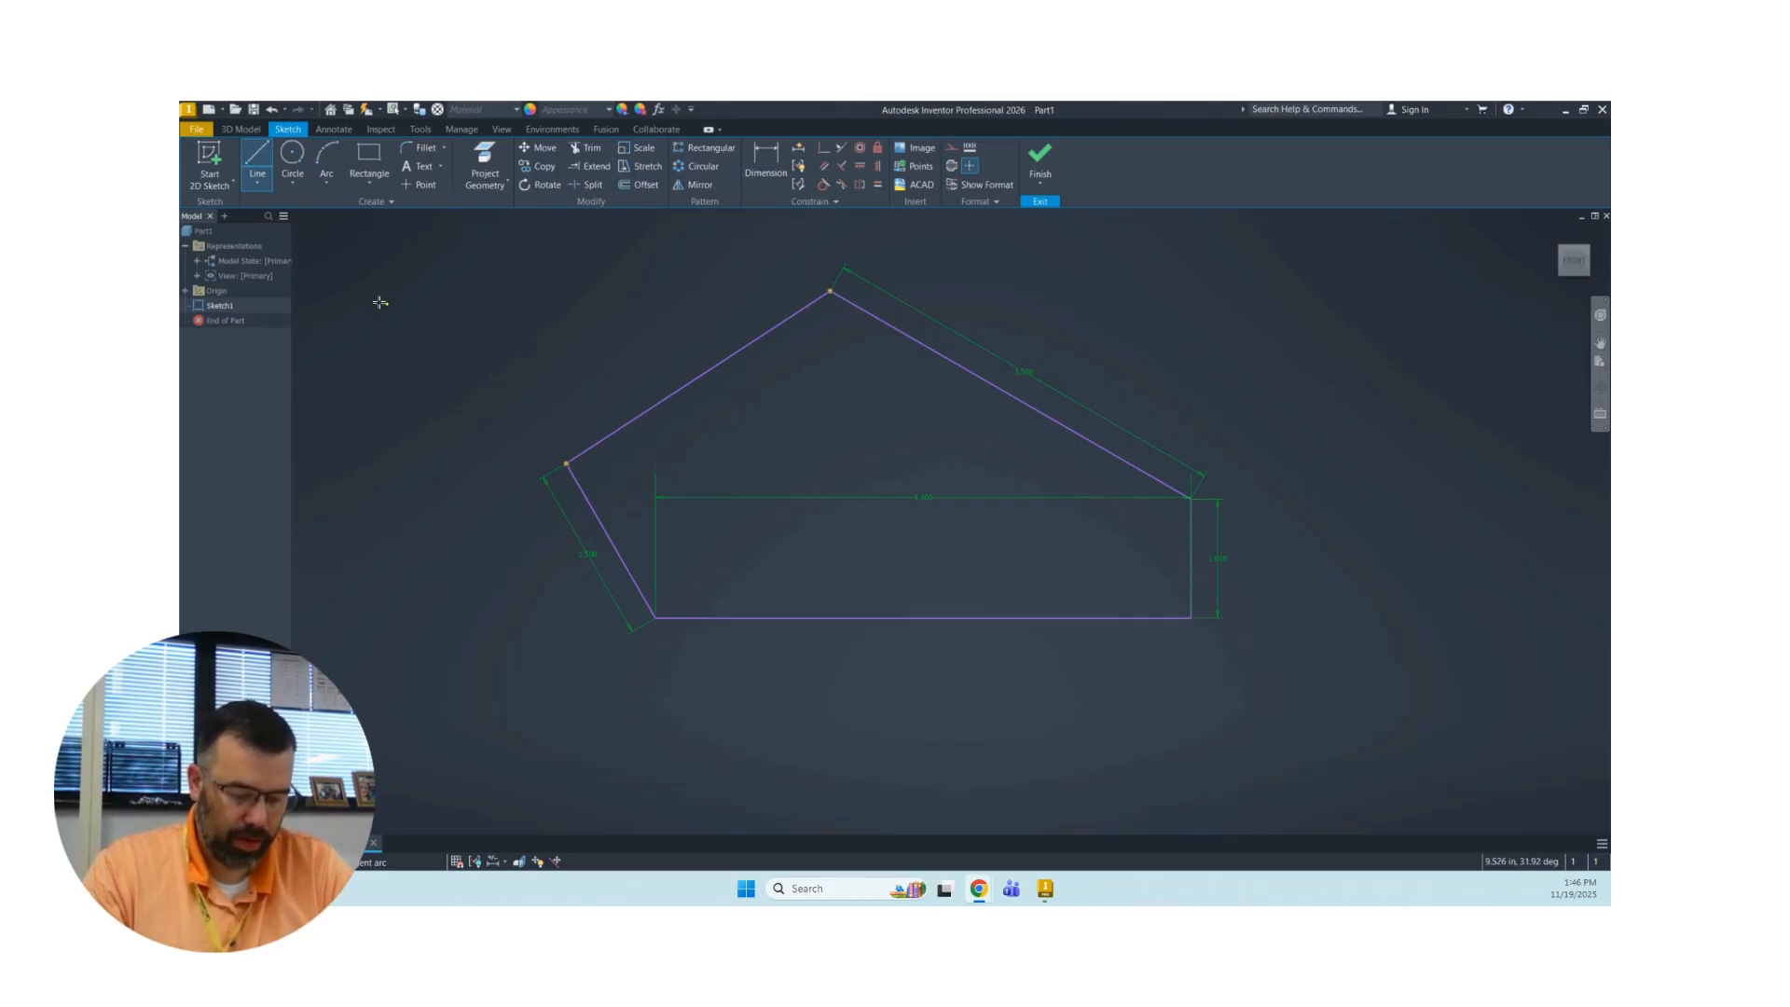
Draw two circles inside the profile, one about 1.2 in across at left and one about 0.86 in across near the vertical side.
click(292, 154)
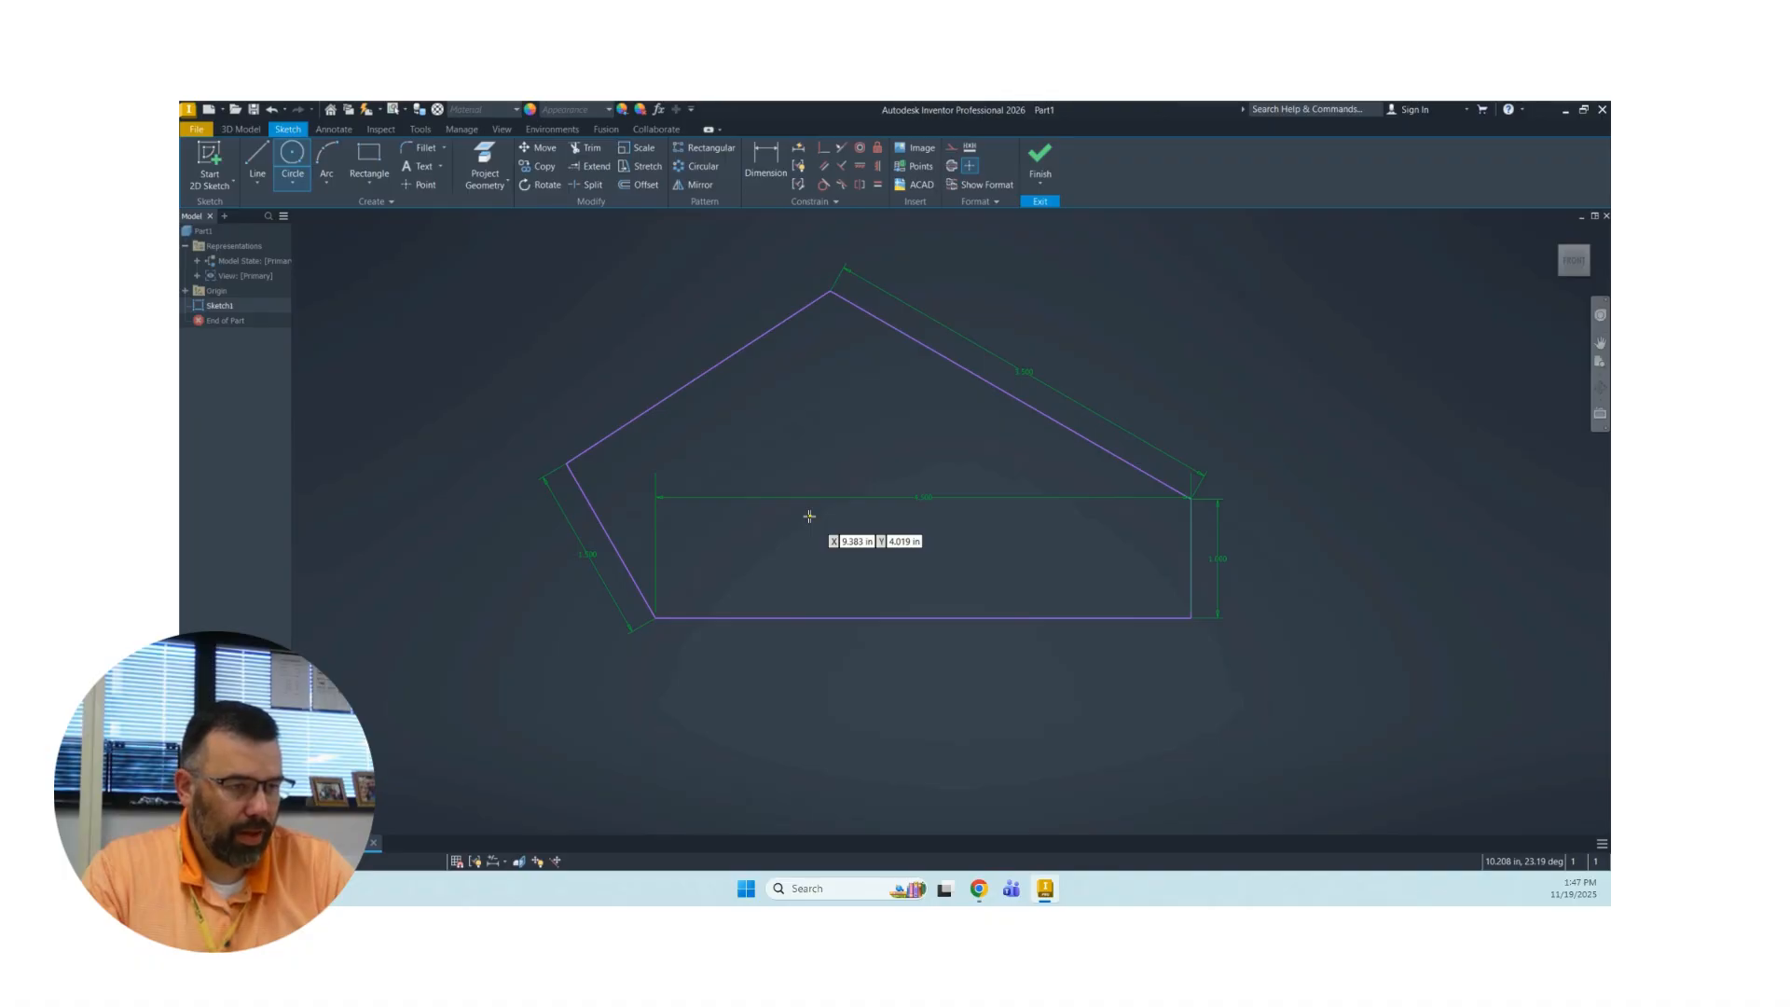
click(809, 515)
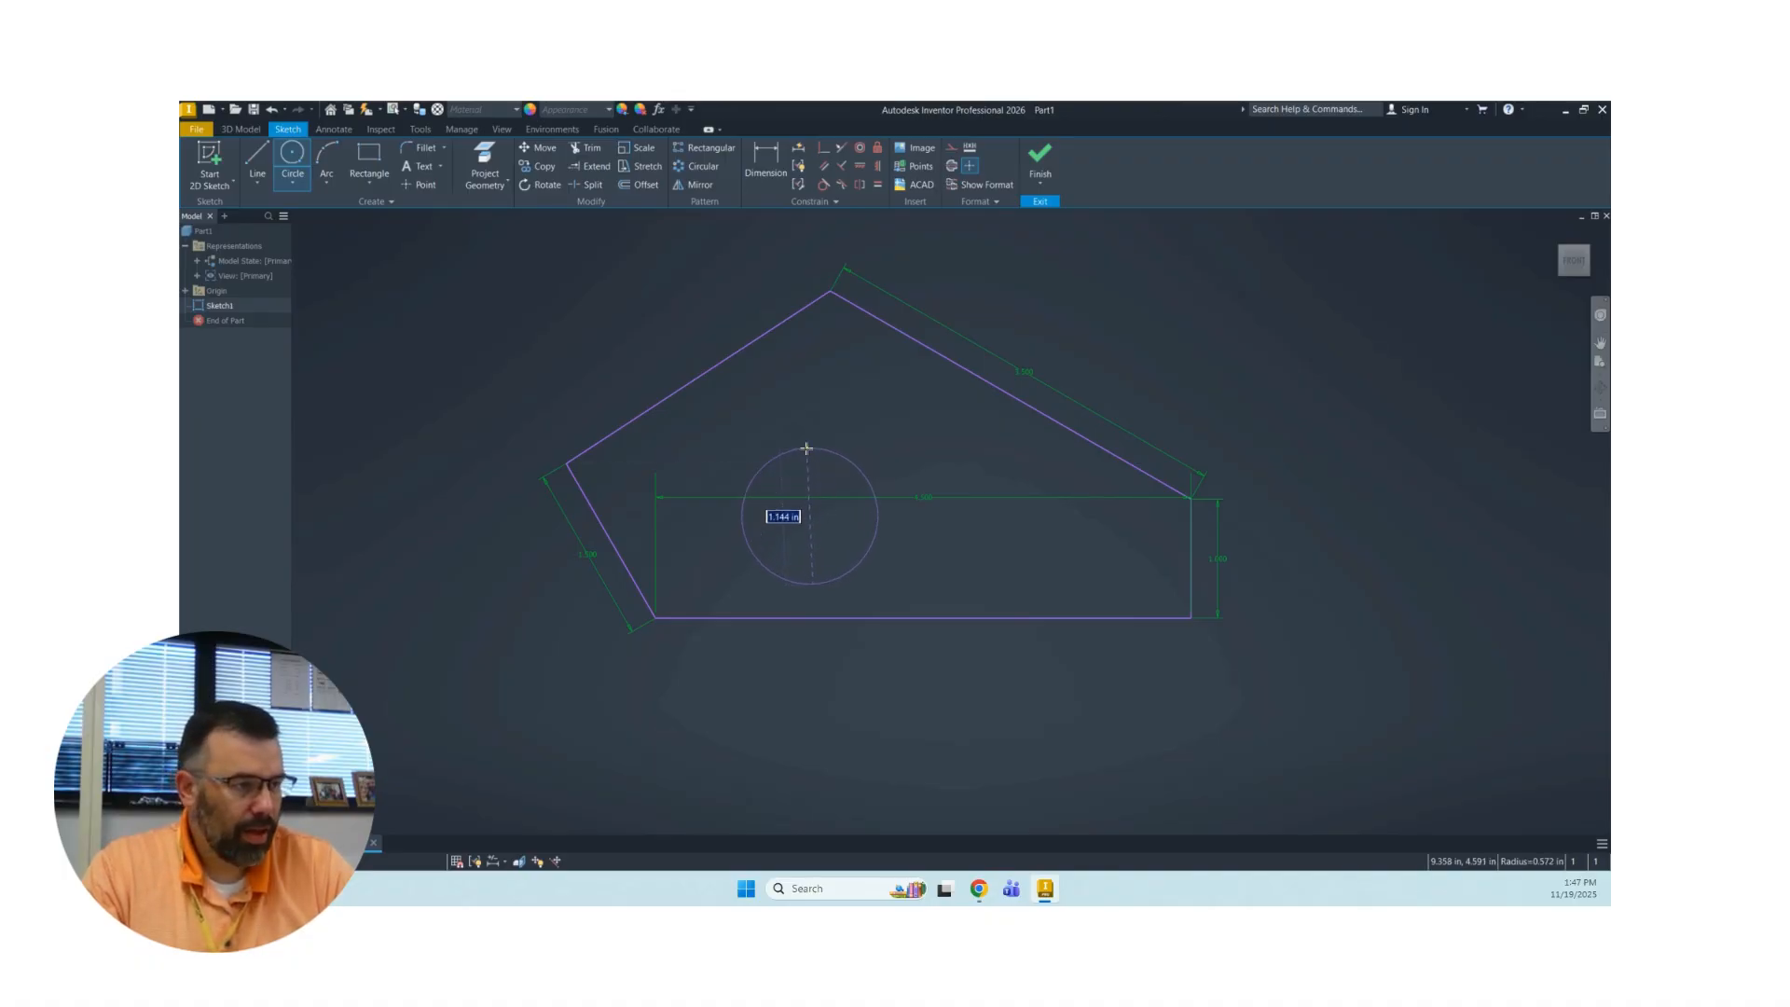
click(806, 444)
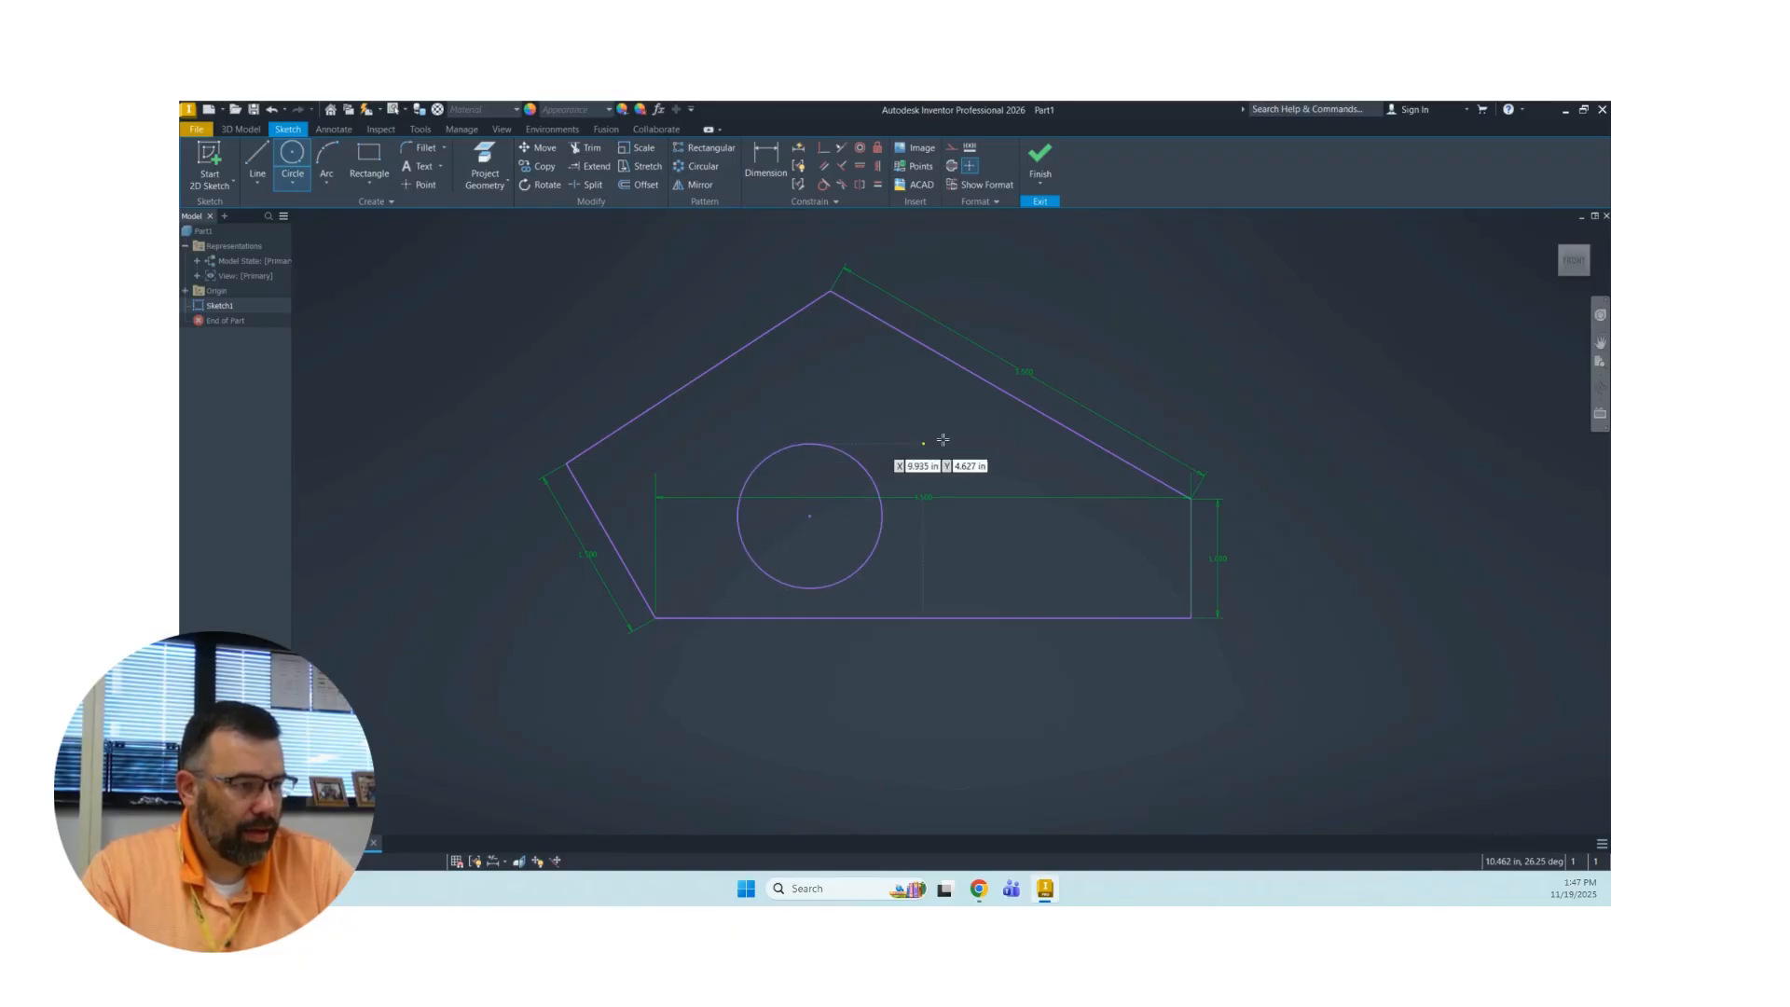
click(1104, 554)
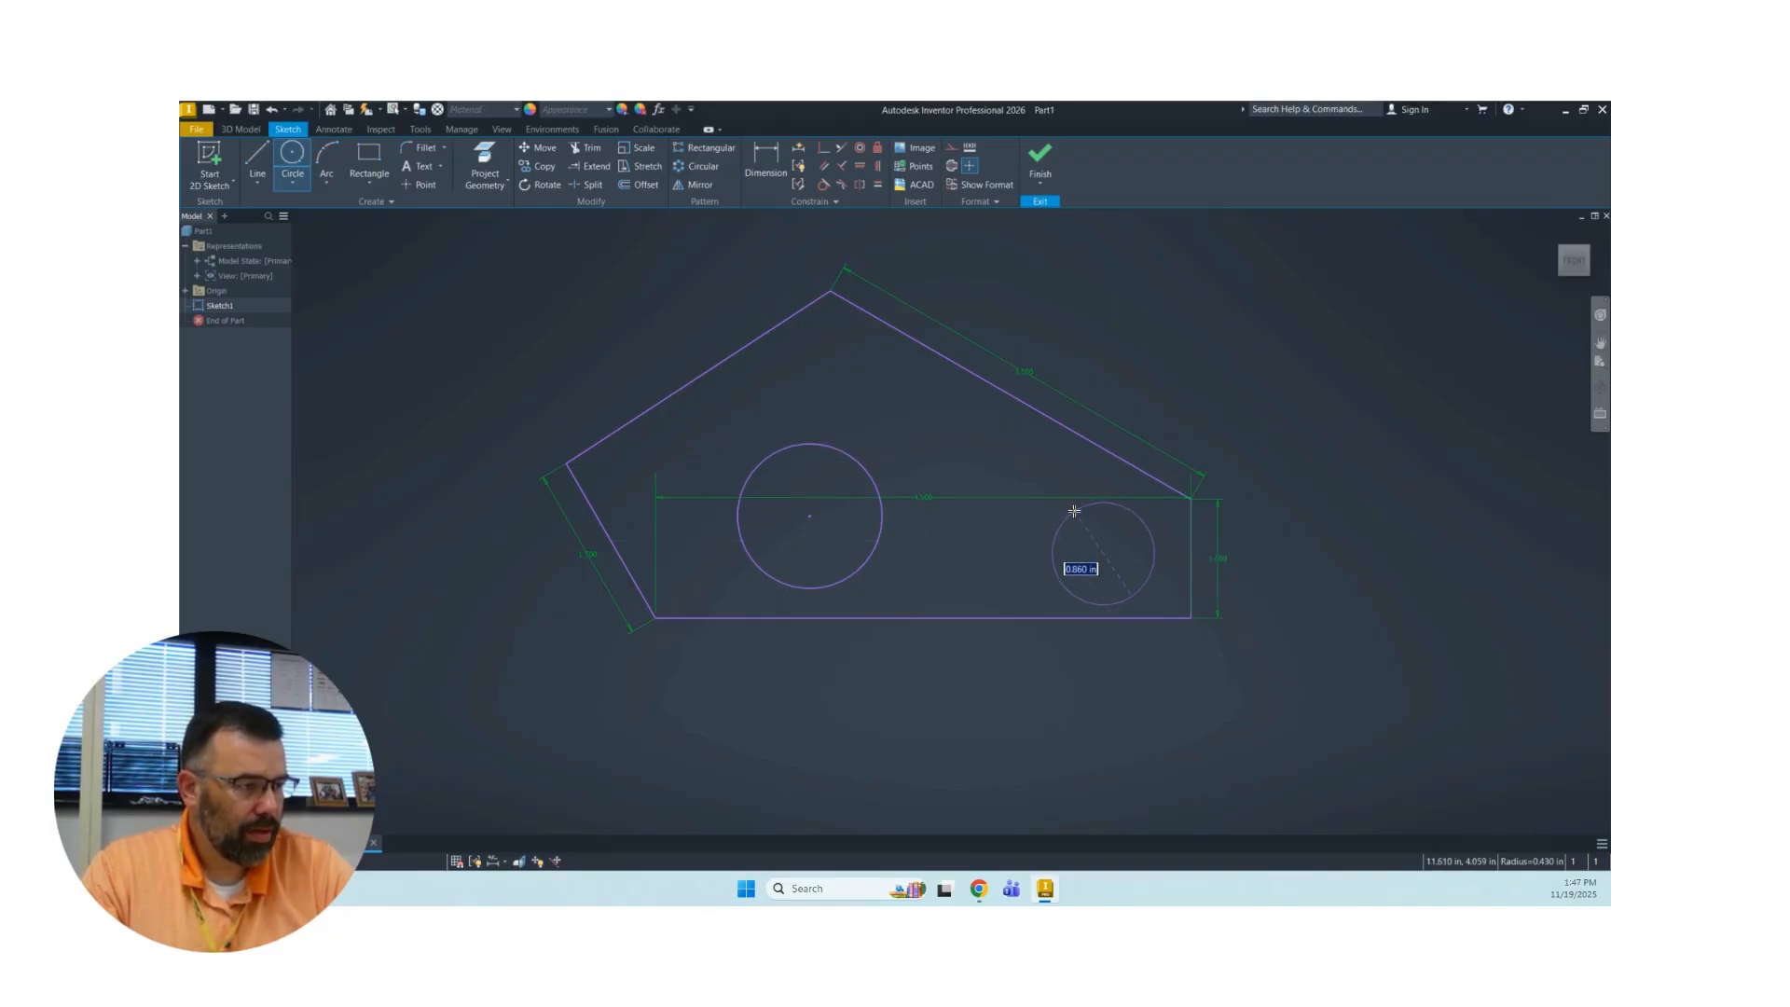
click(1079, 509)
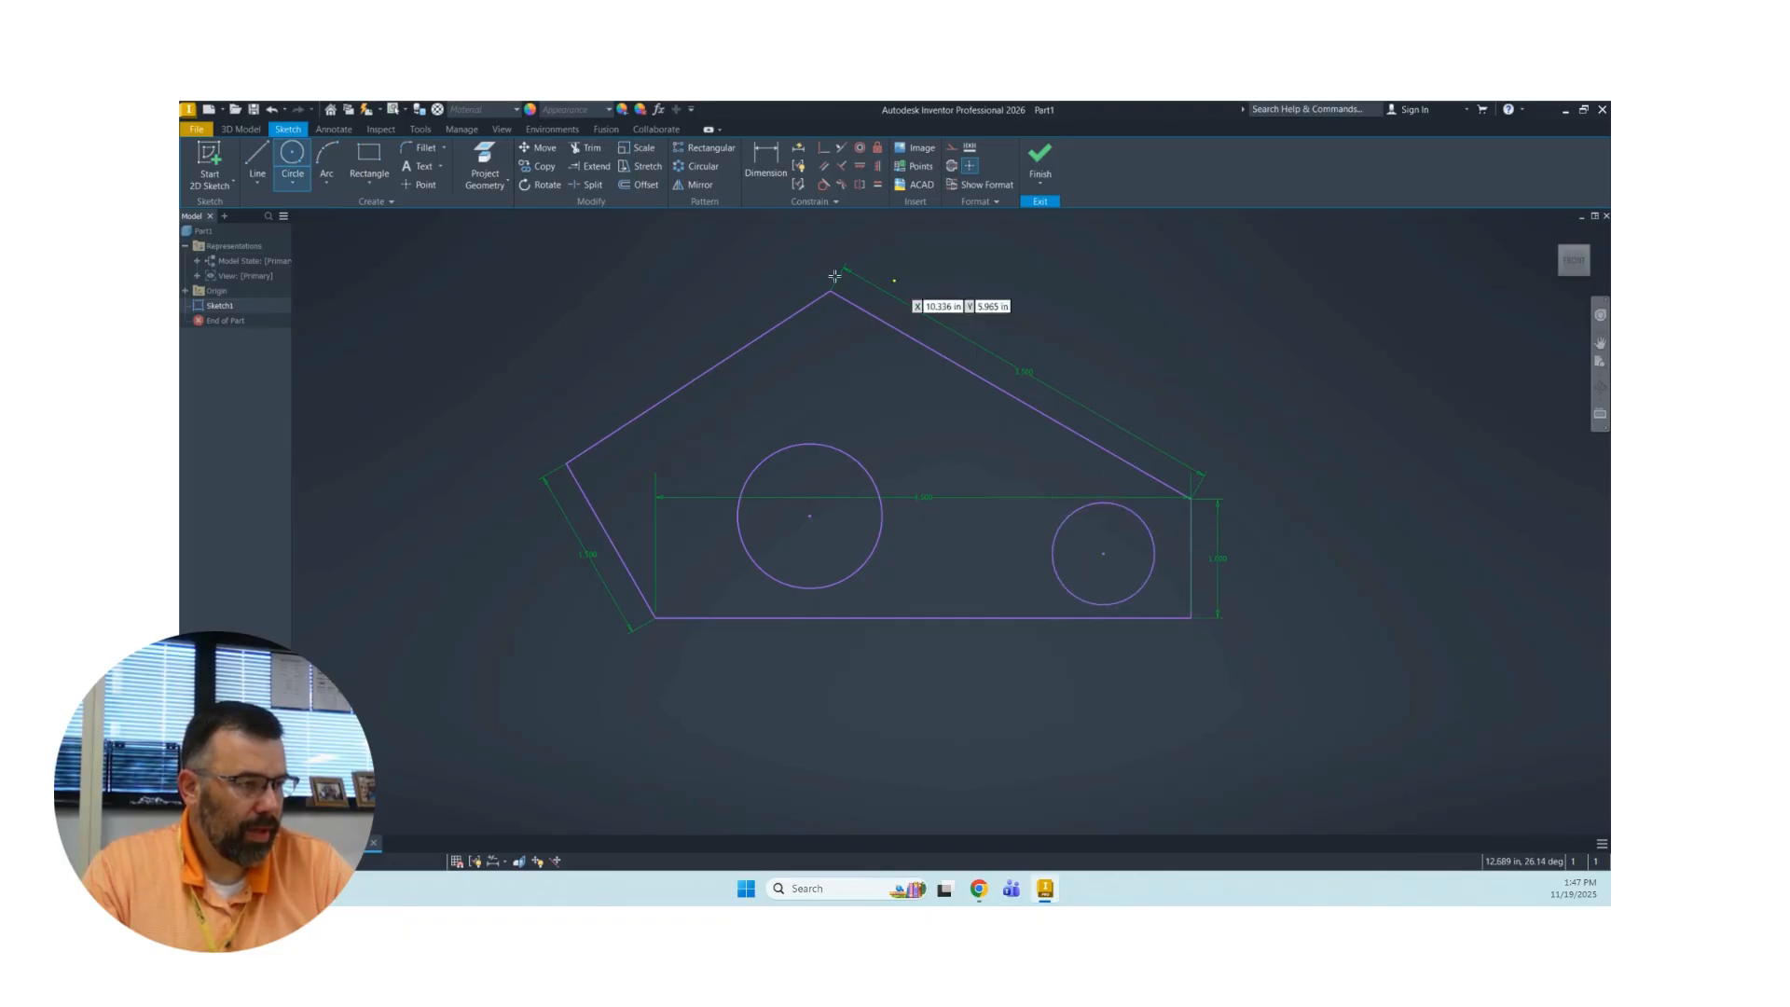
right_click(493, 262)
click(538, 262)
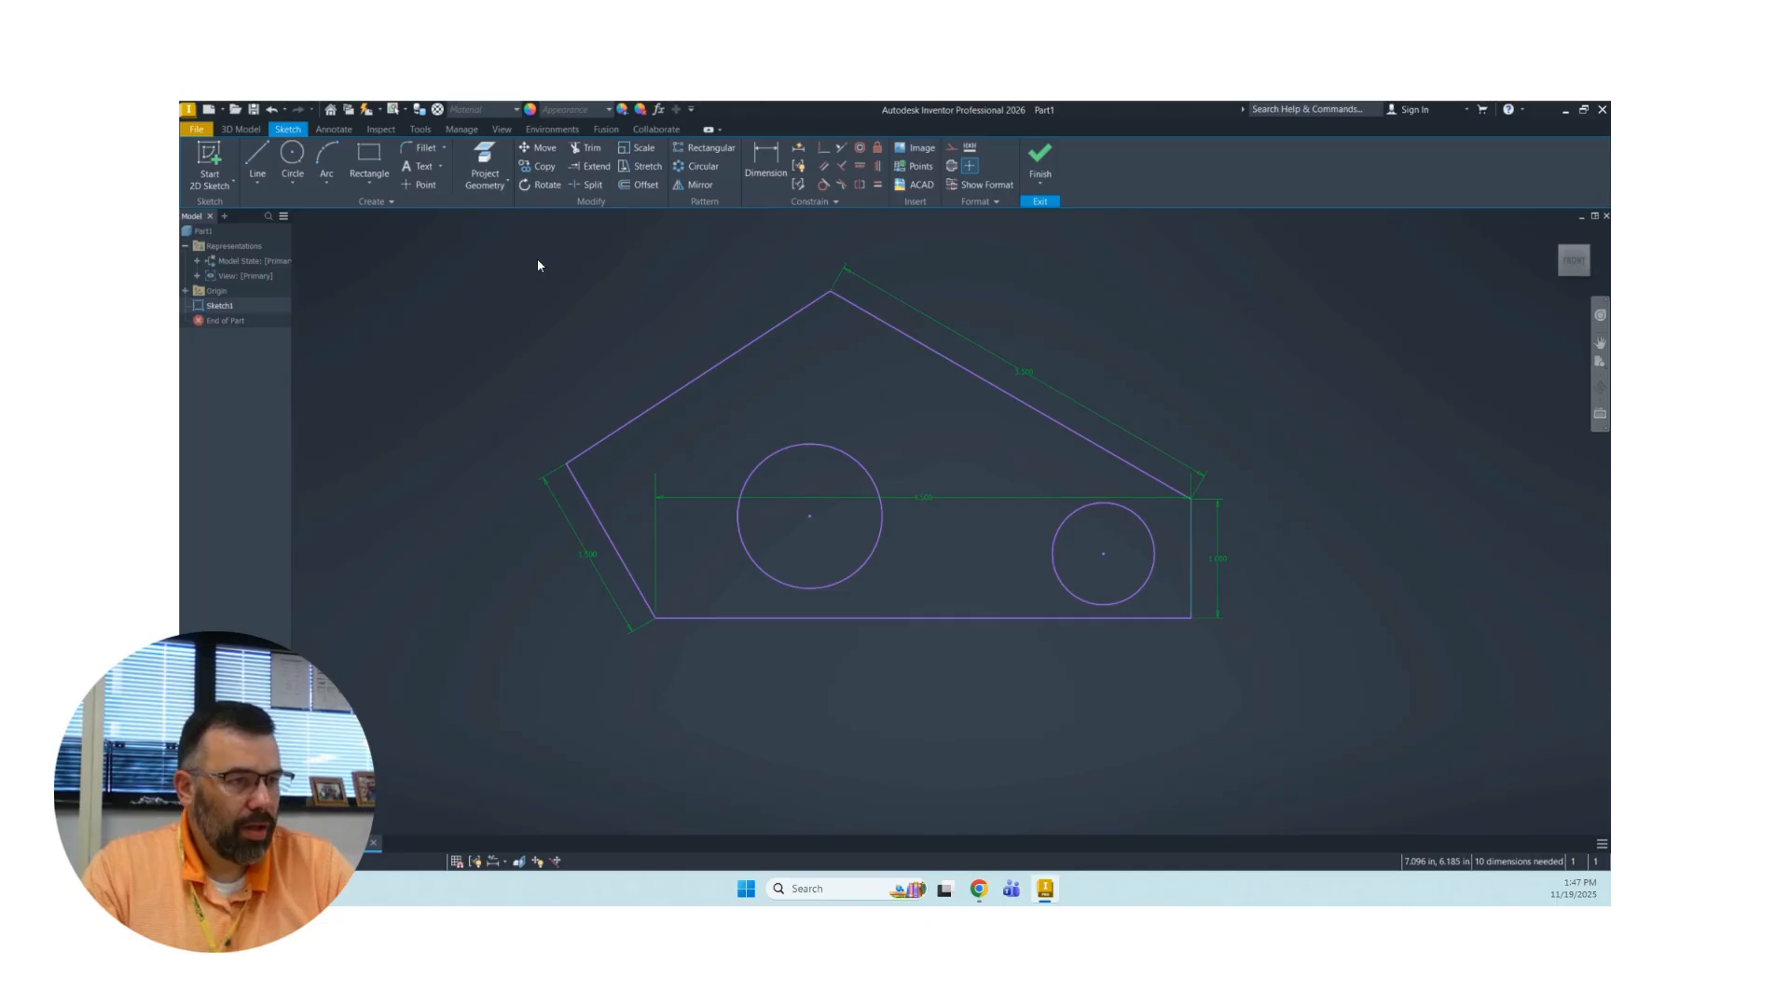
Dimension the smaller circle's center 1 in horizontally from the vertical side.
click(771, 164)
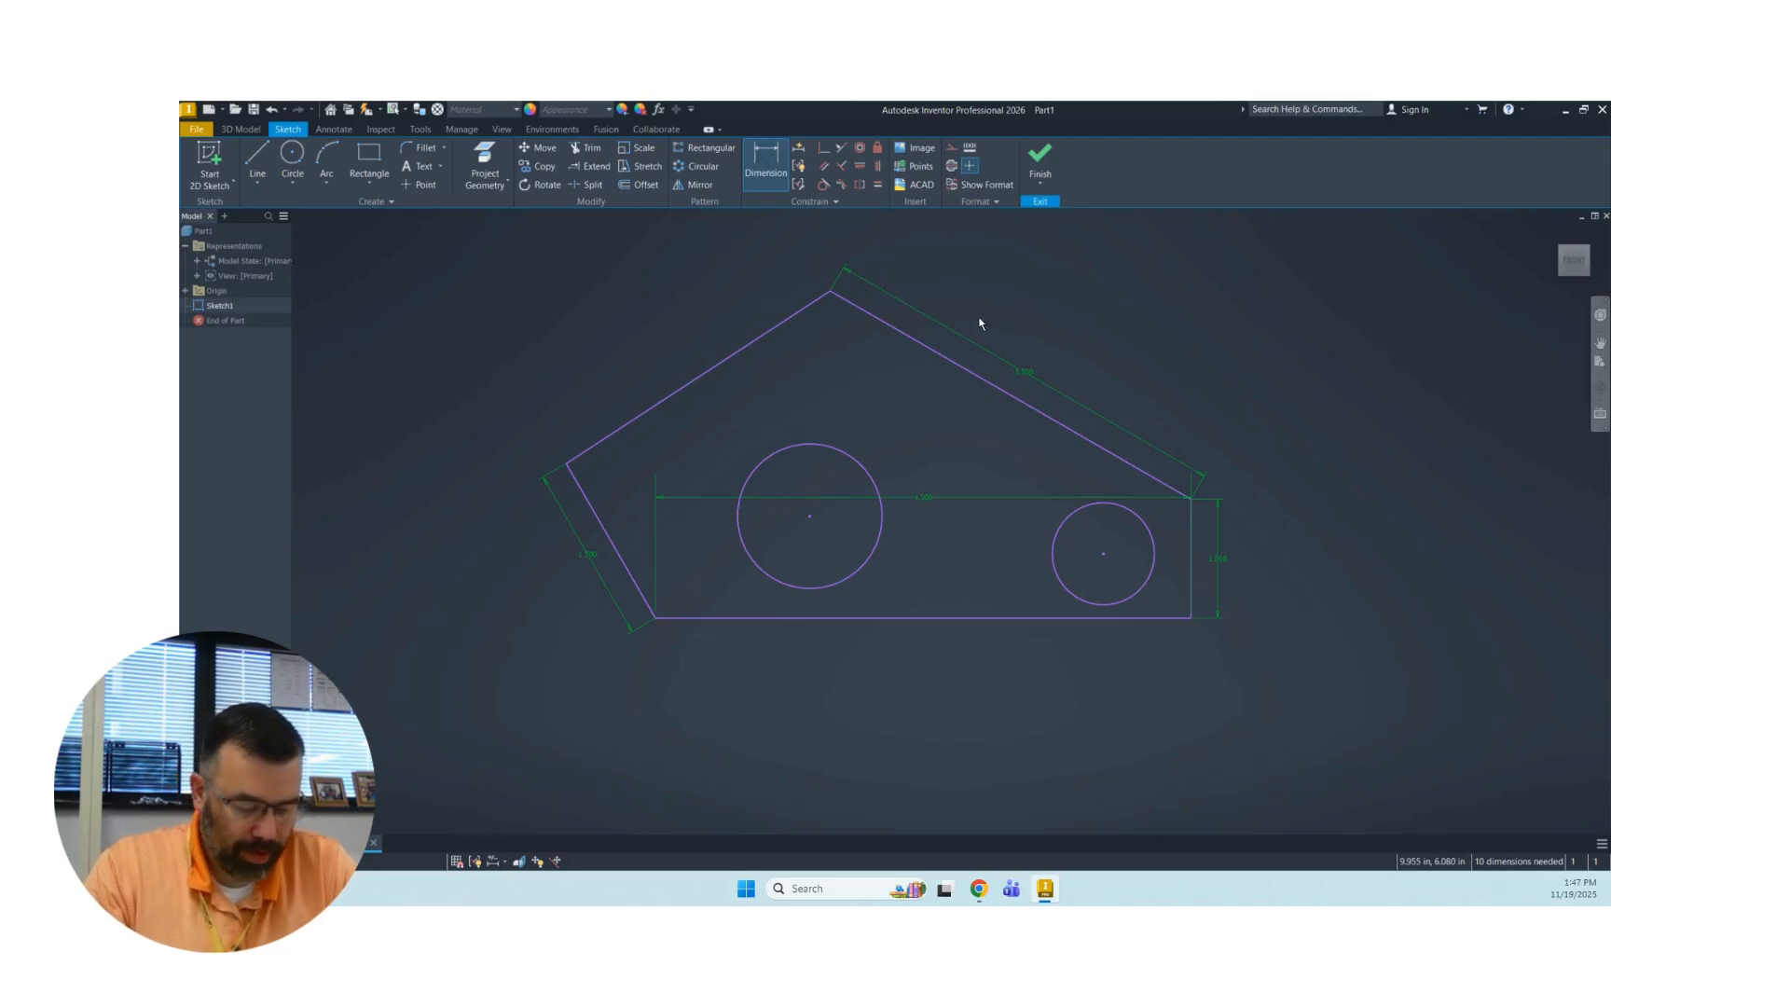
click(1192, 572)
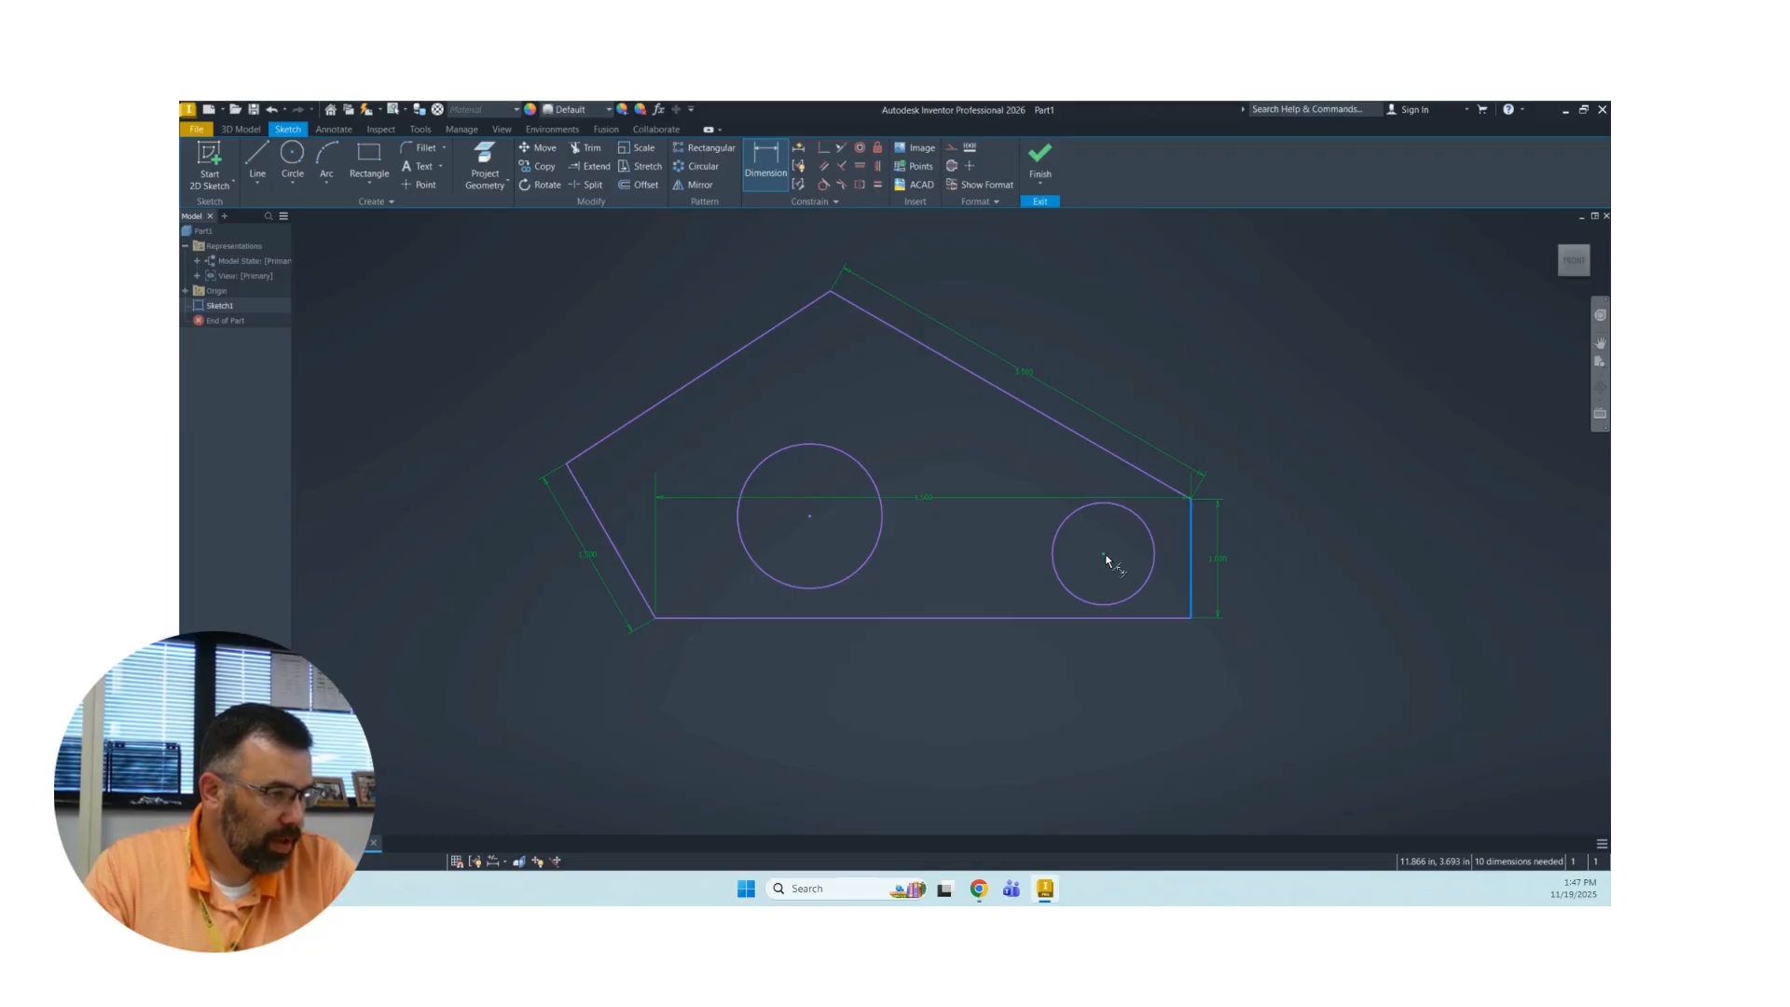
click(1133, 572)
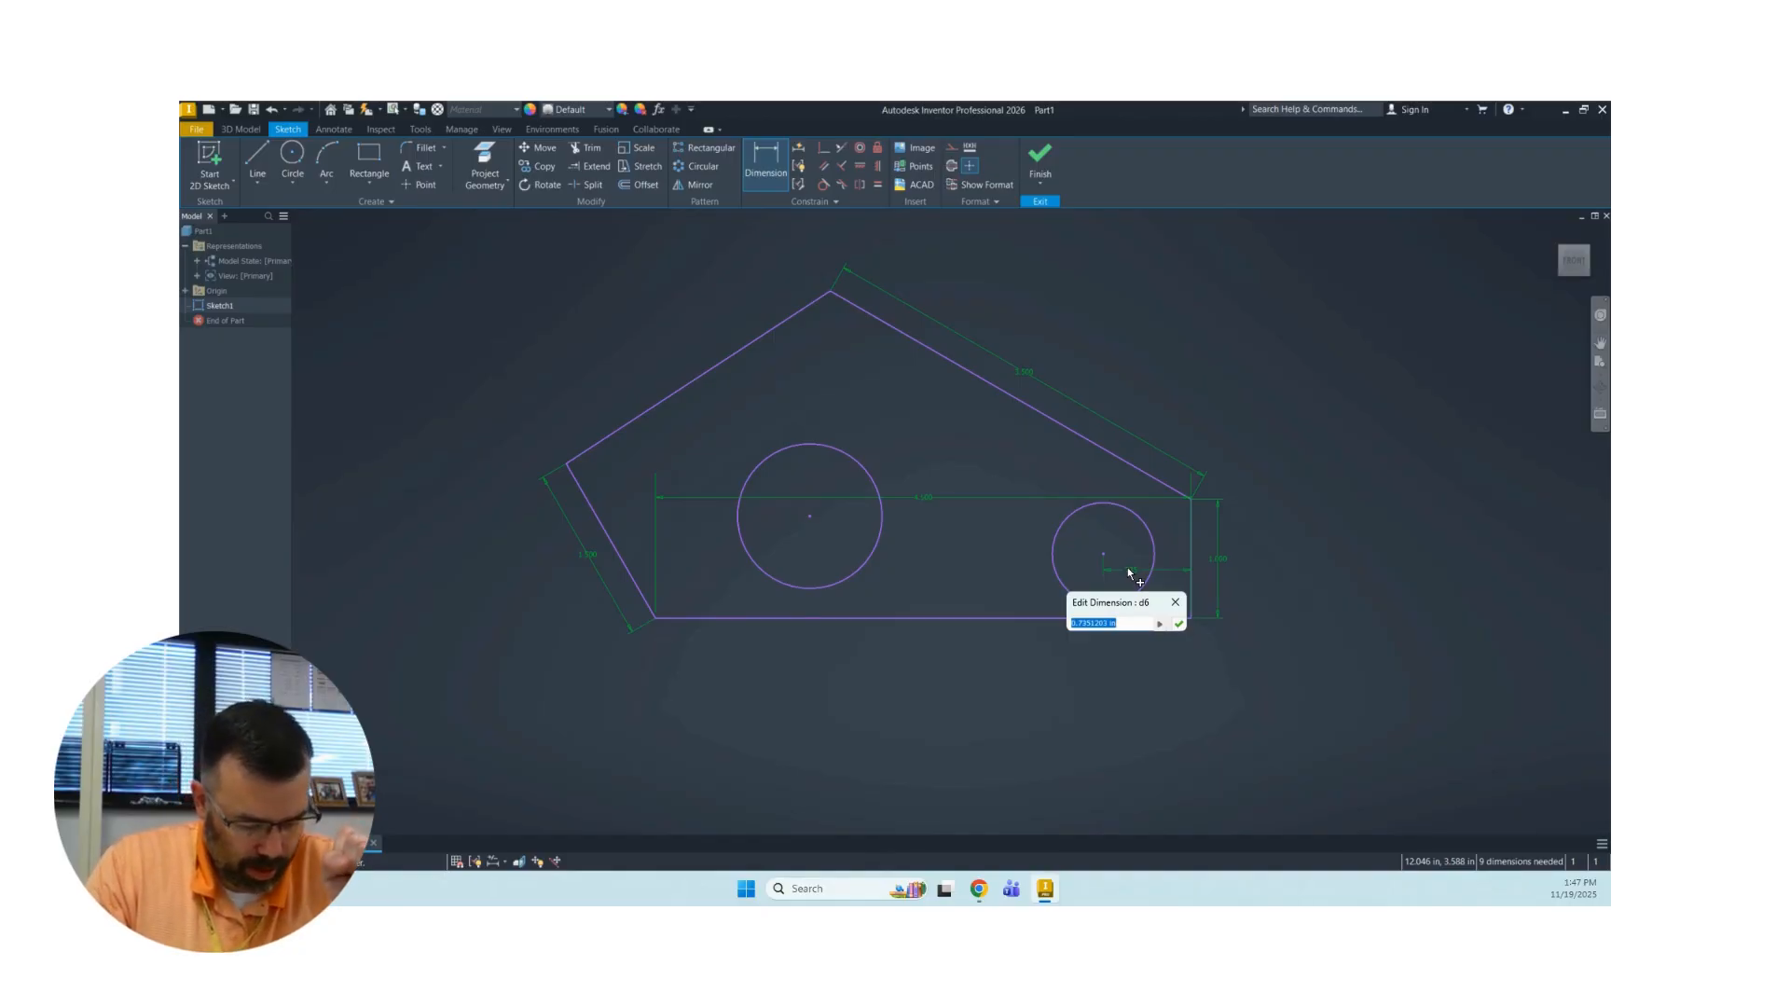
text(1)
key(Return)
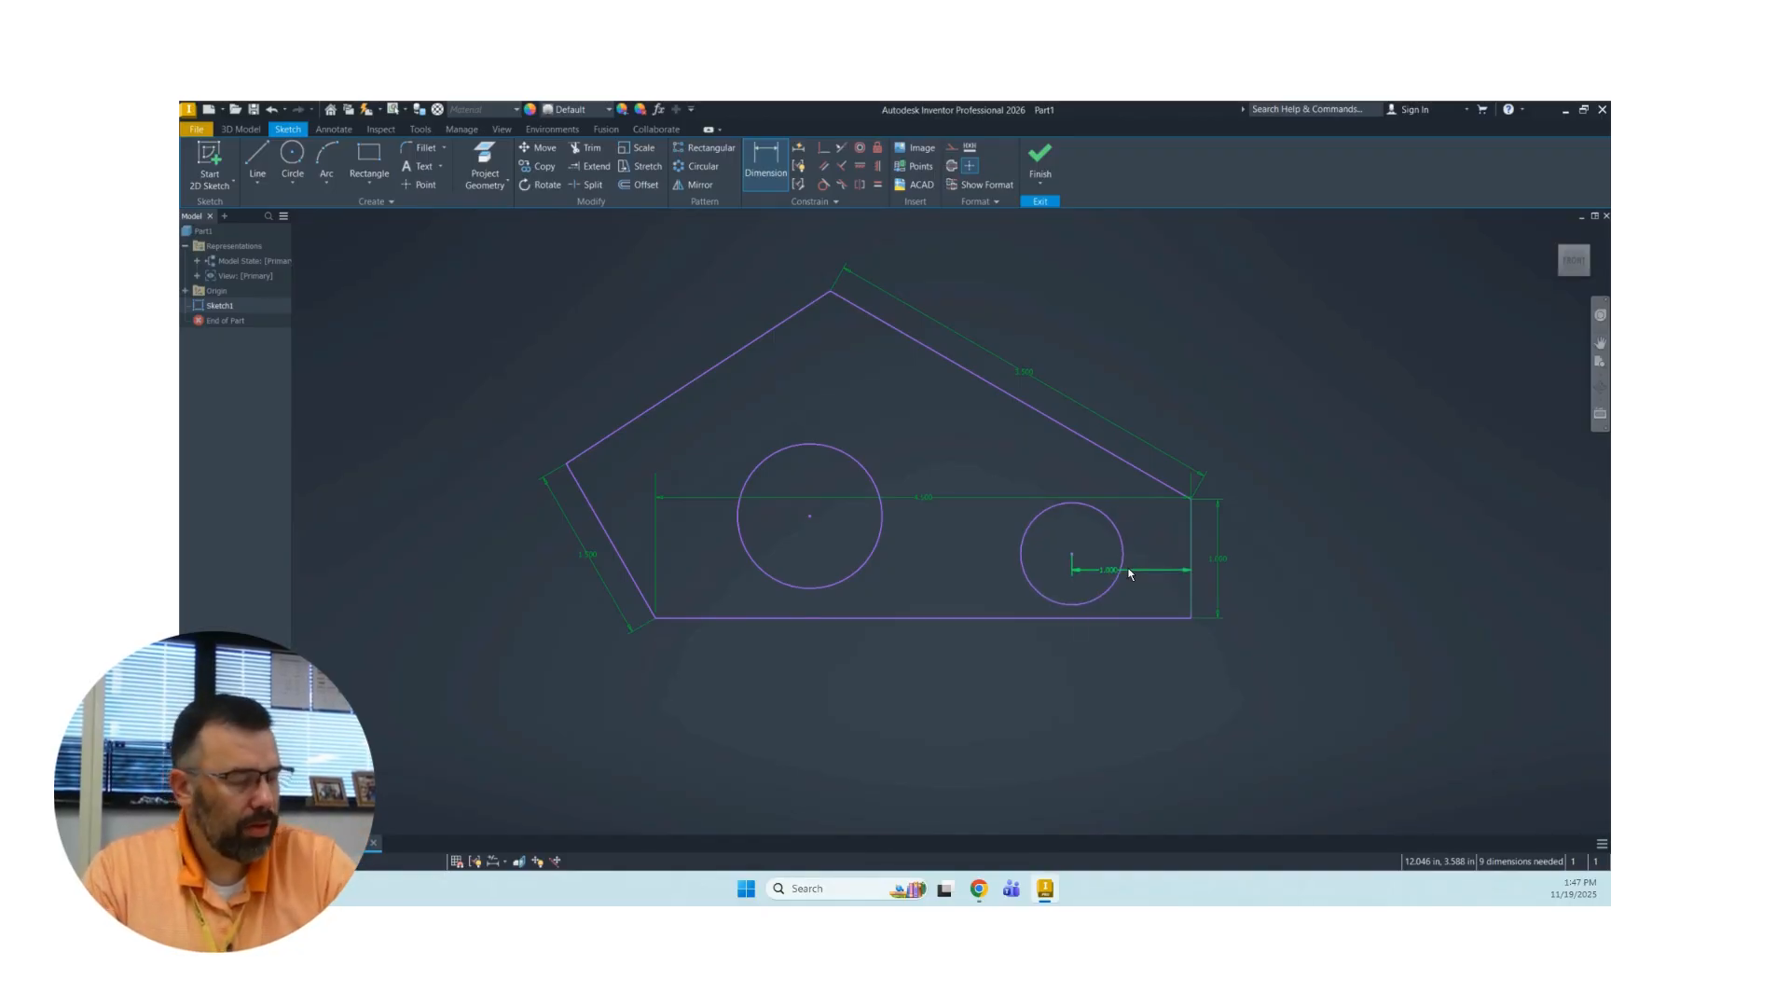
Dimension the smaller circle's center 0.5 in above the base line.
click(1073, 556)
click(1119, 617)
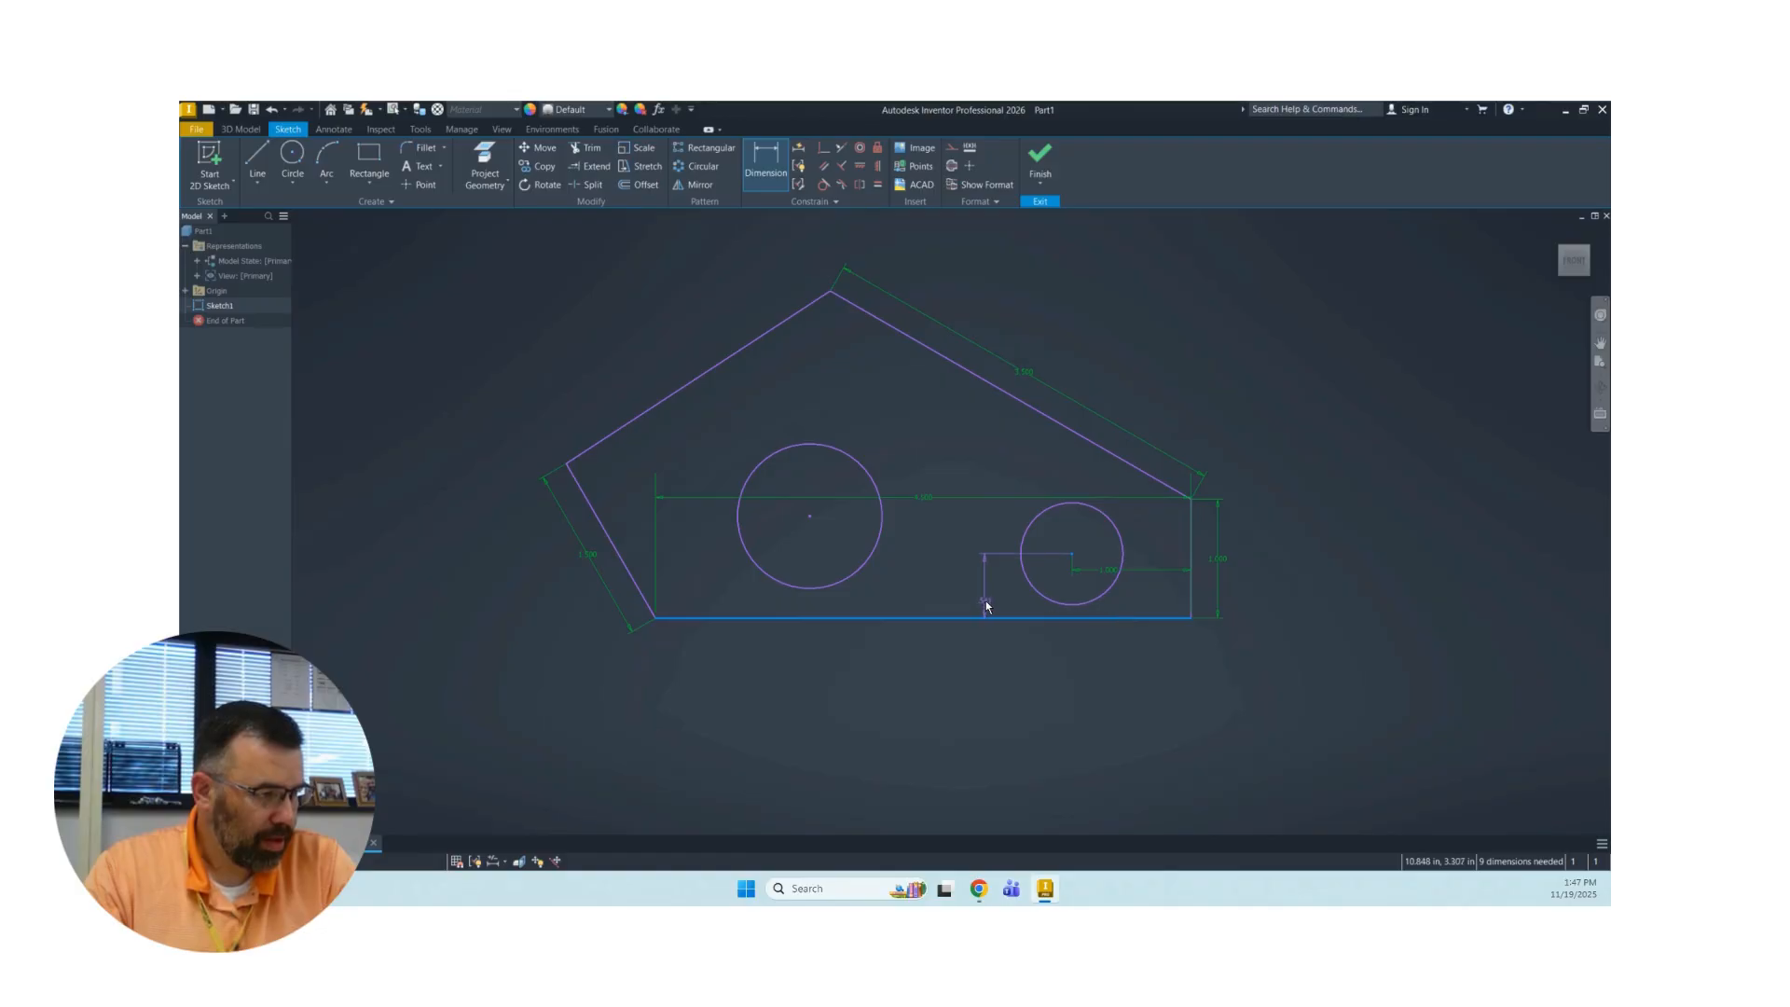
click(992, 594)
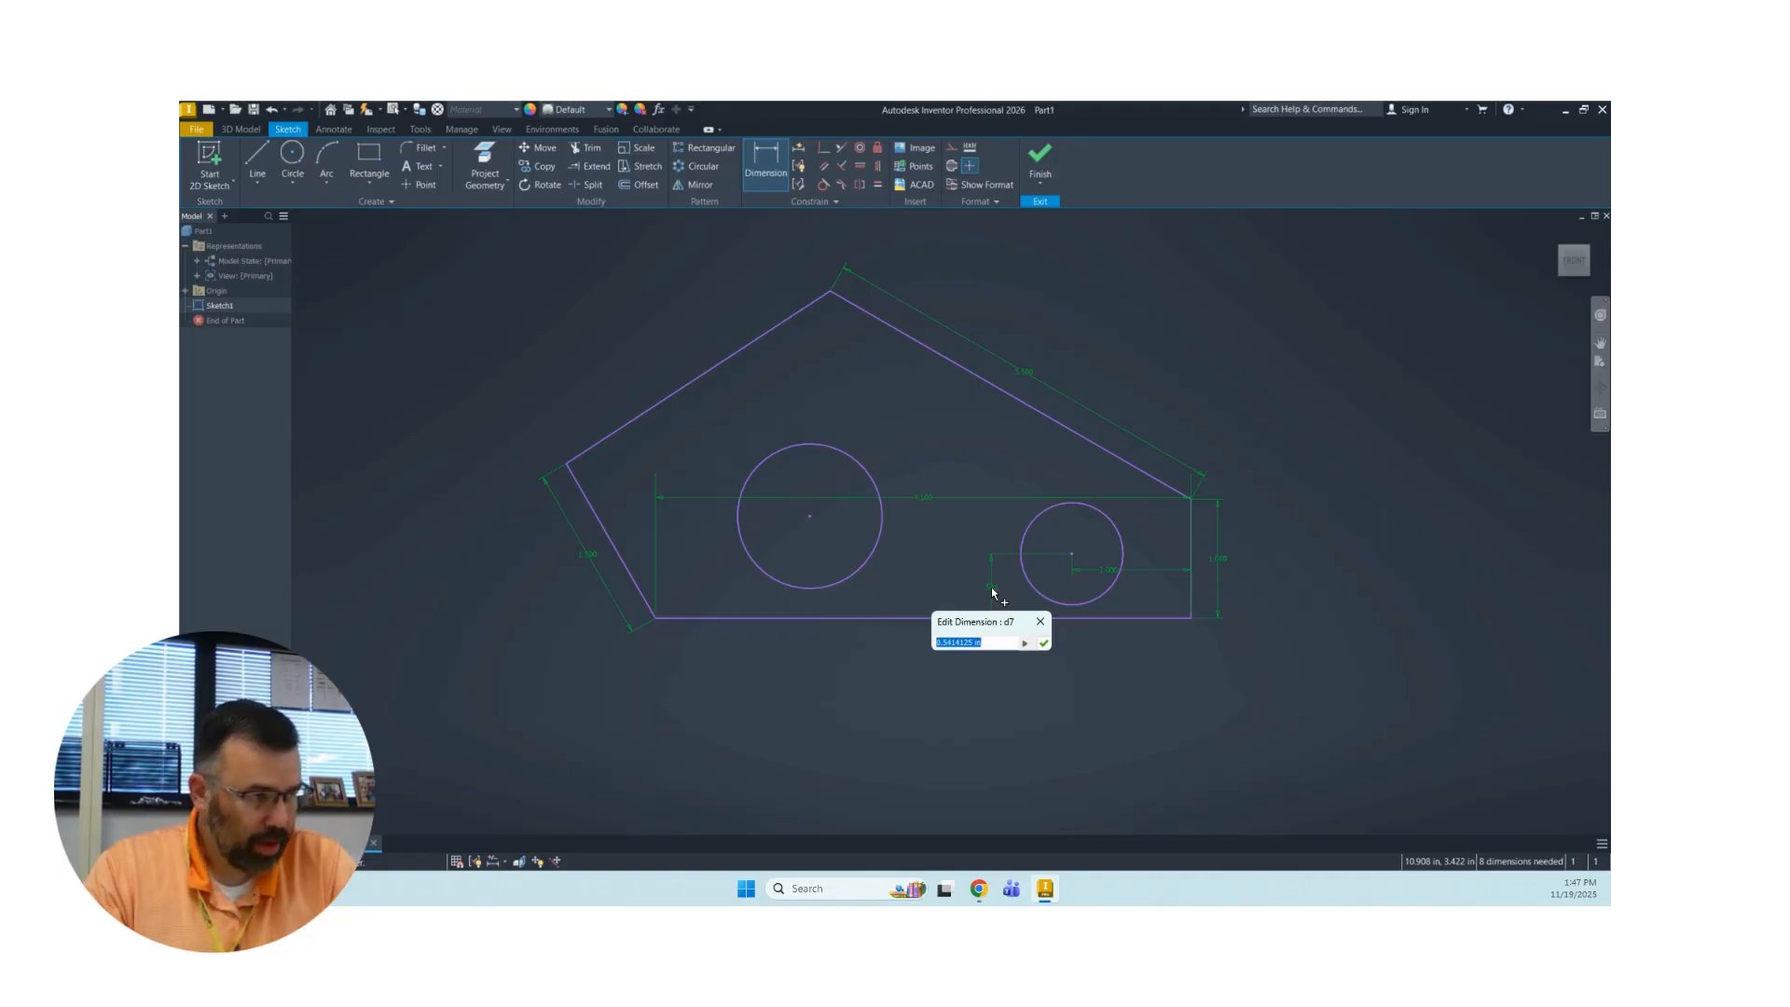
text(0.5)
key(Return)
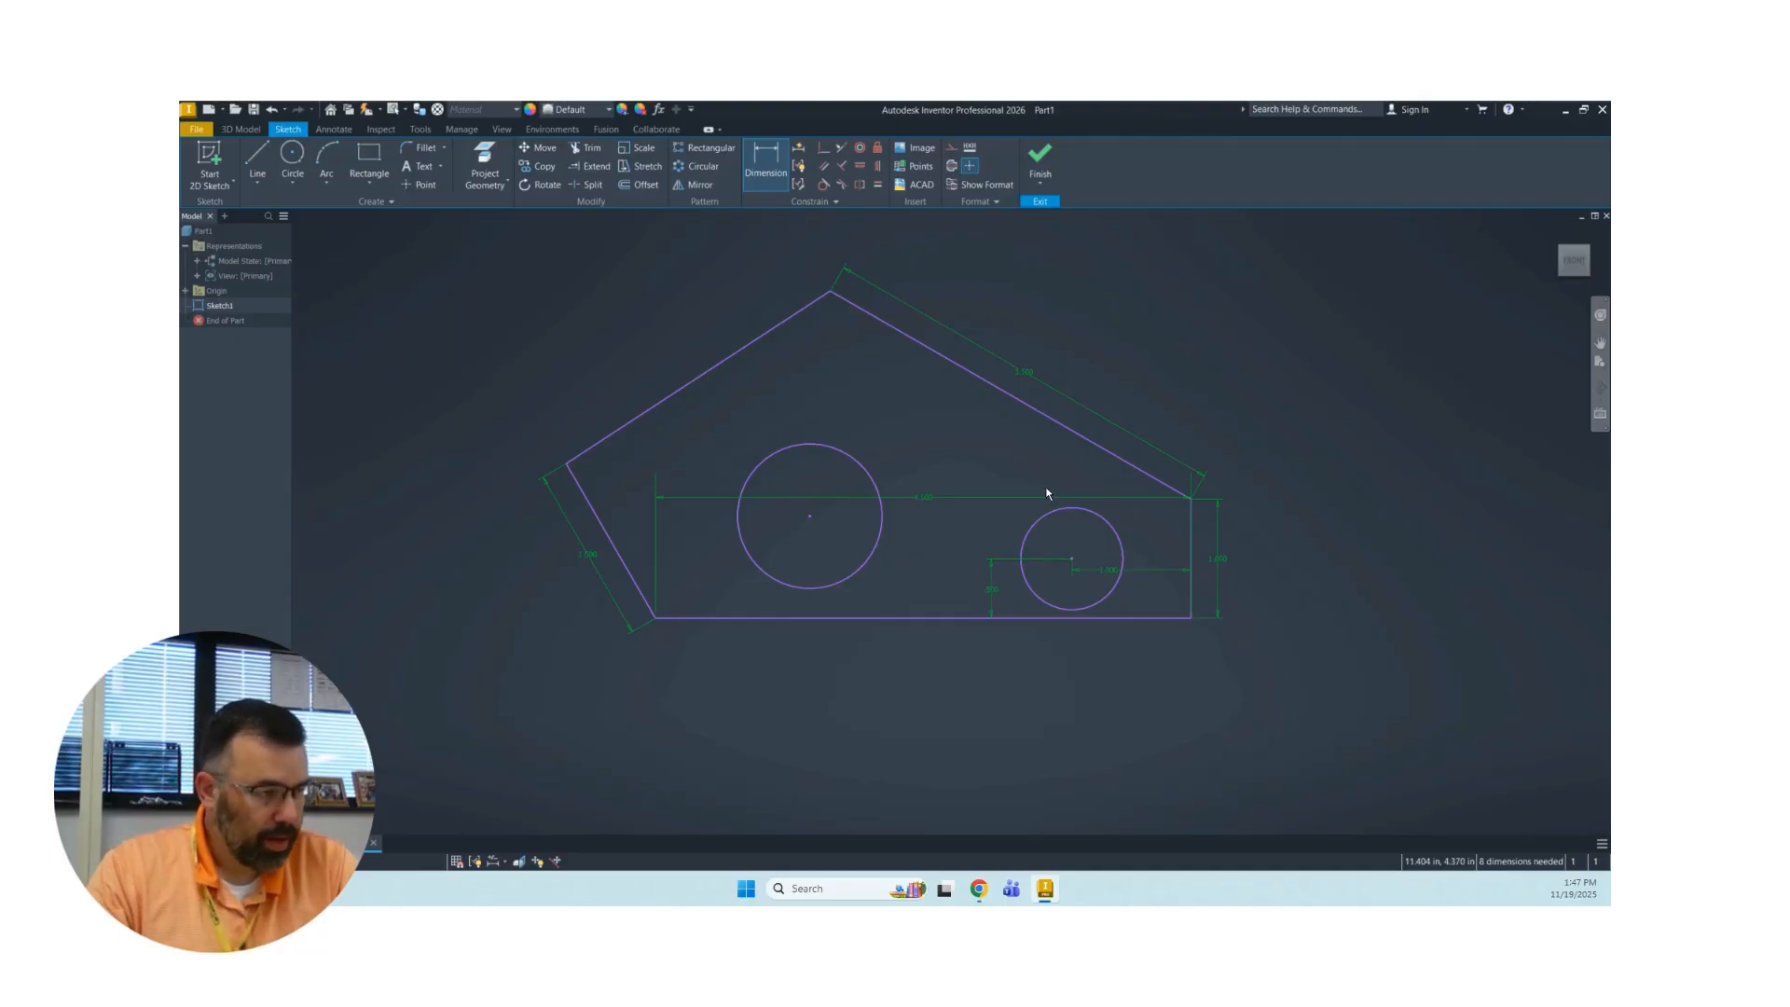
Dimension the smaller circle's diameter as 0.5 in.
click(1039, 519)
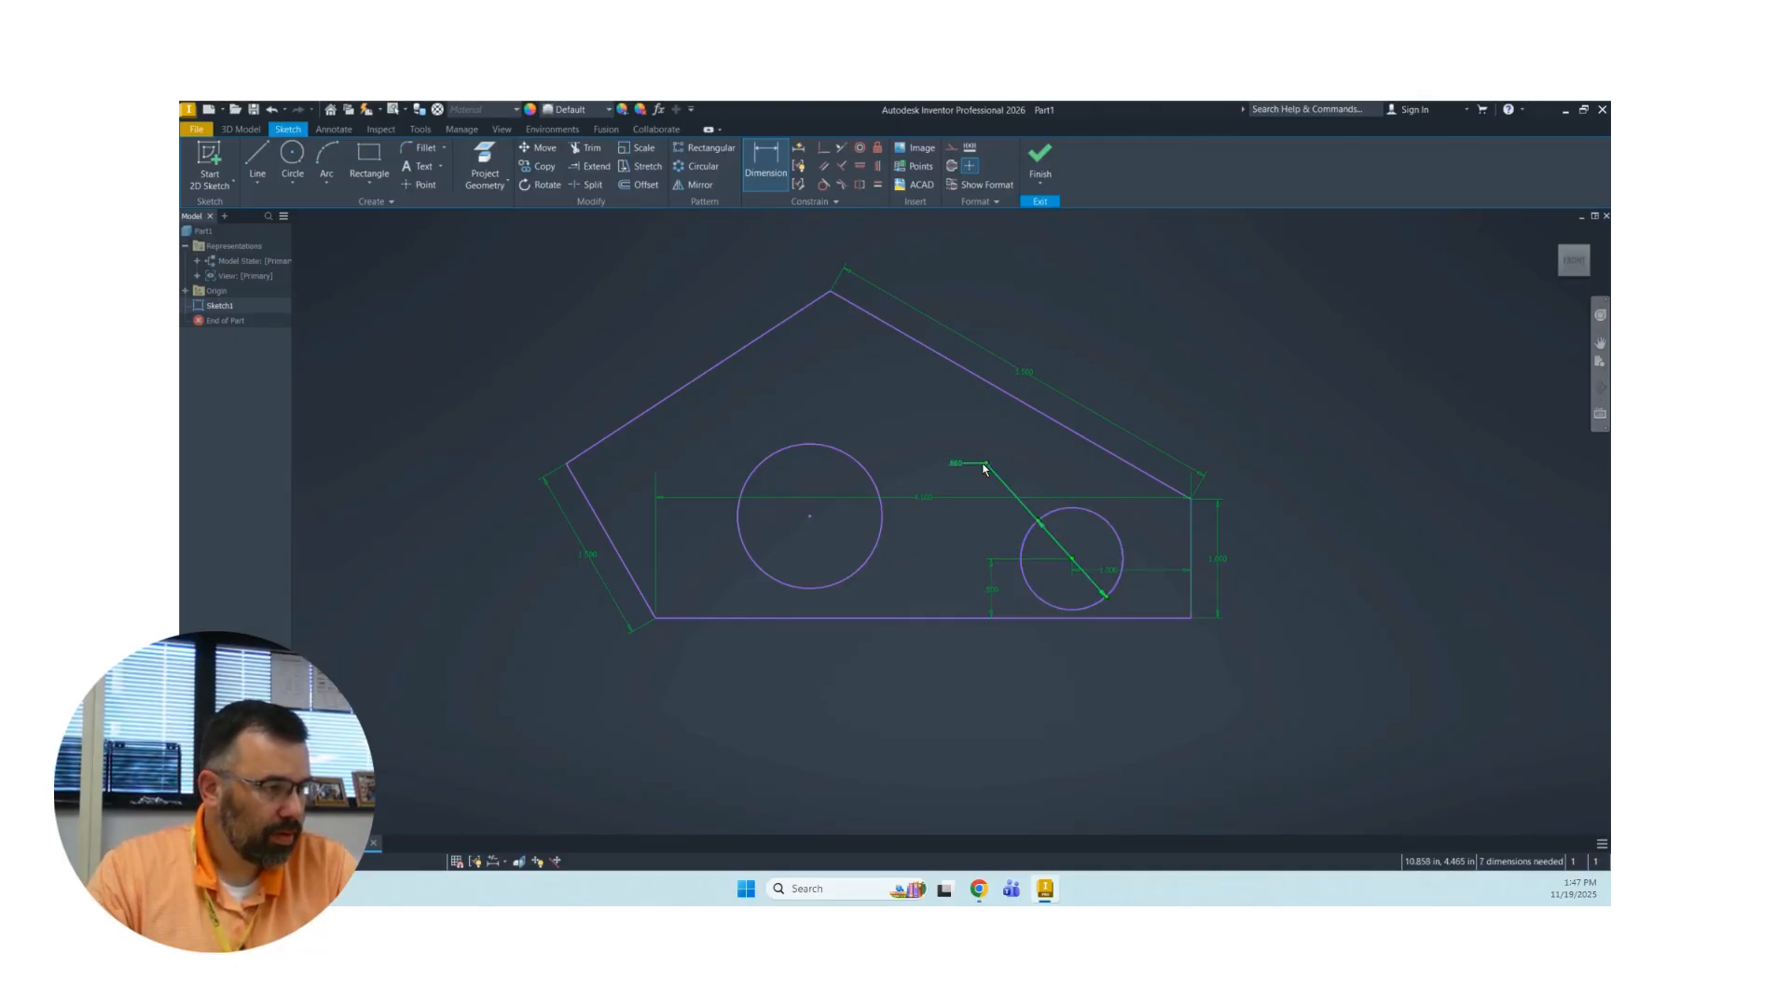
click(958, 465)
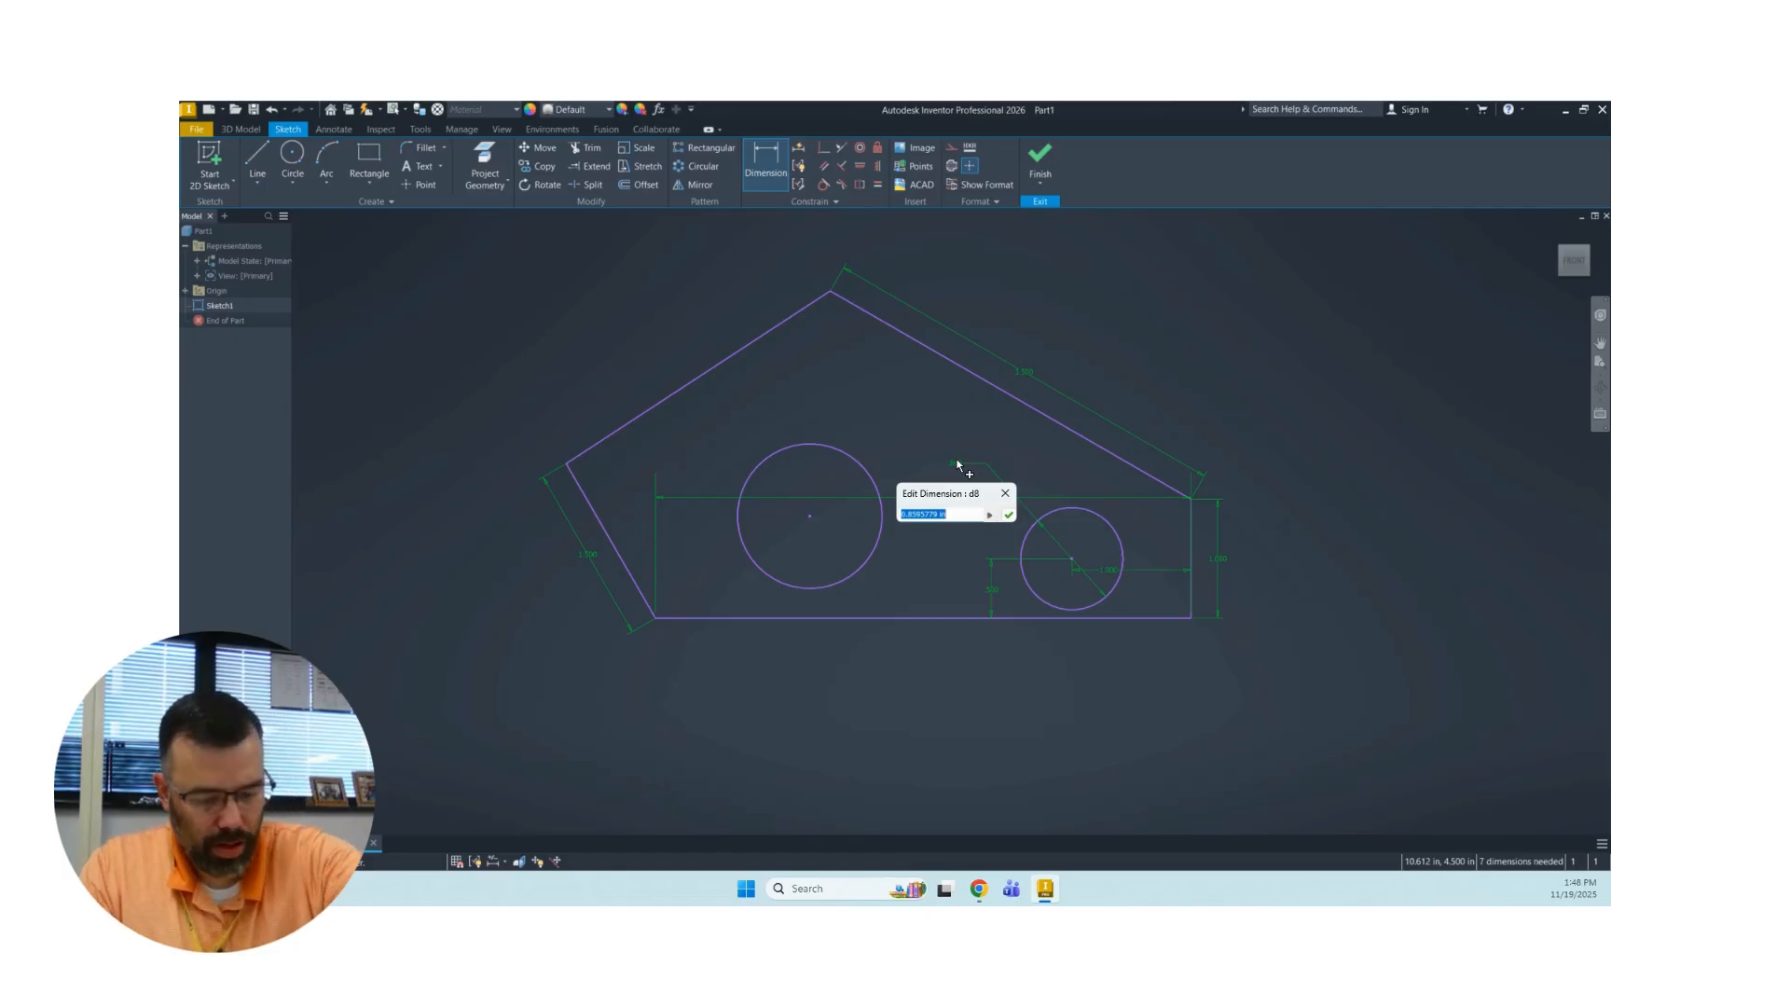
text(.5)
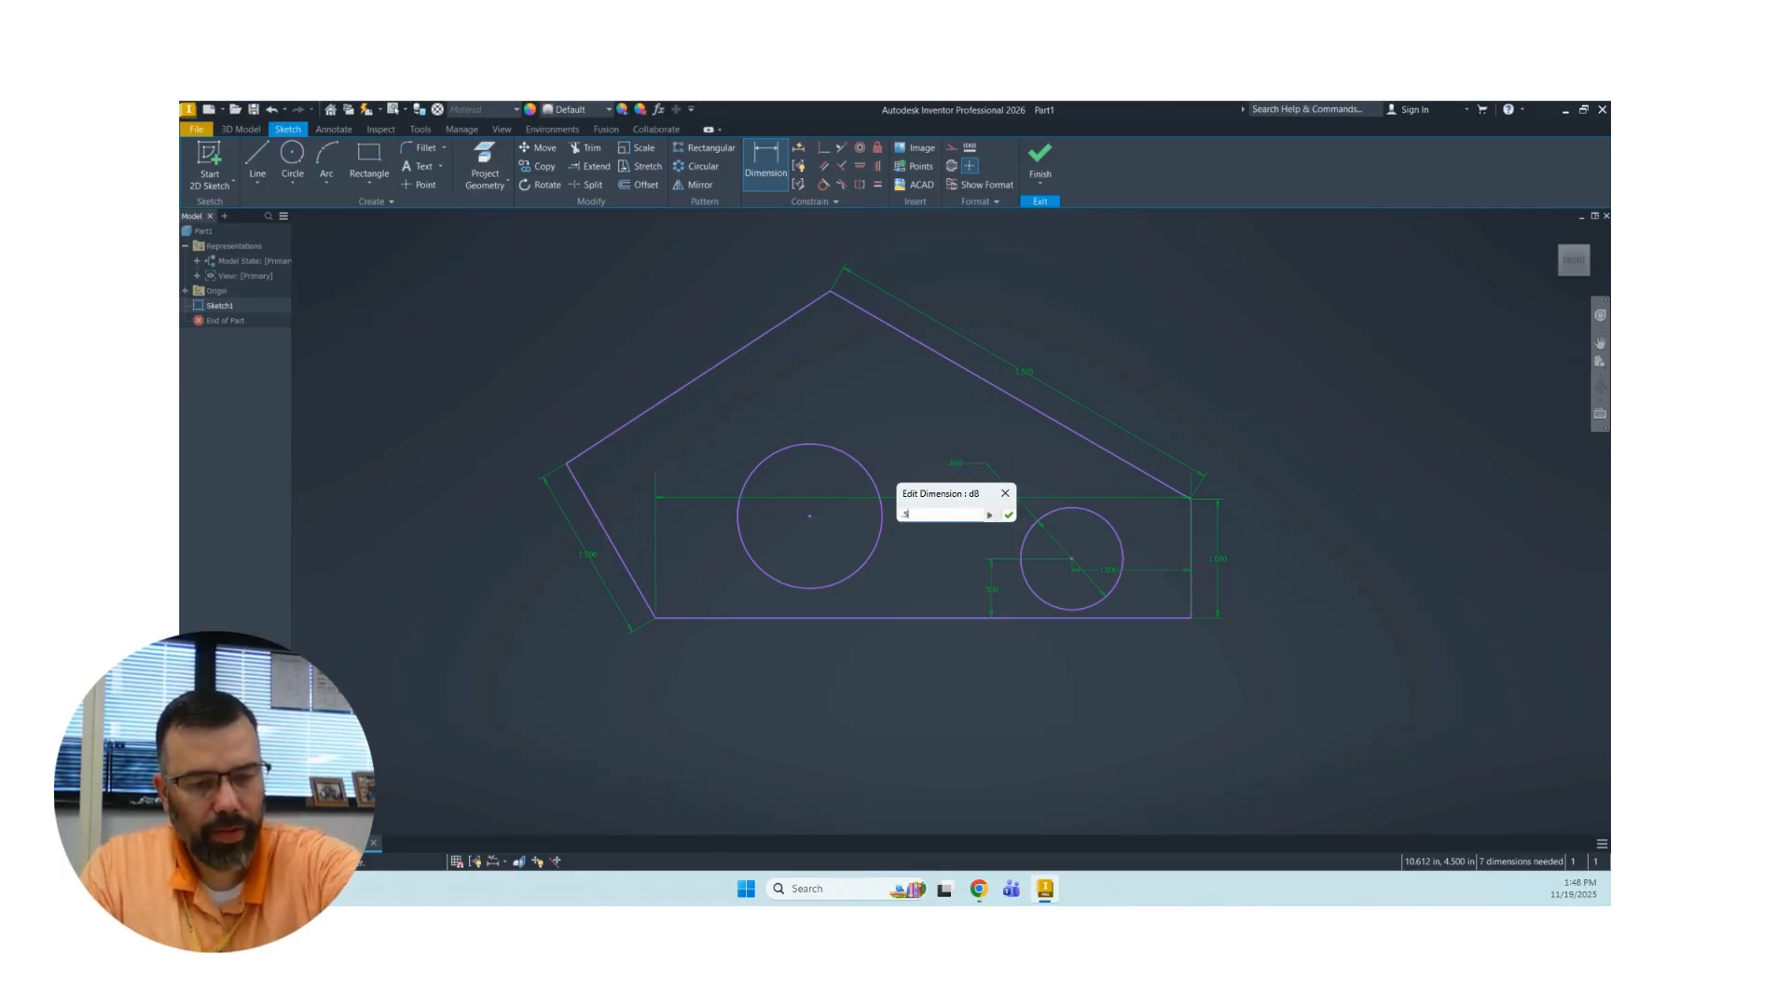
key(Return)
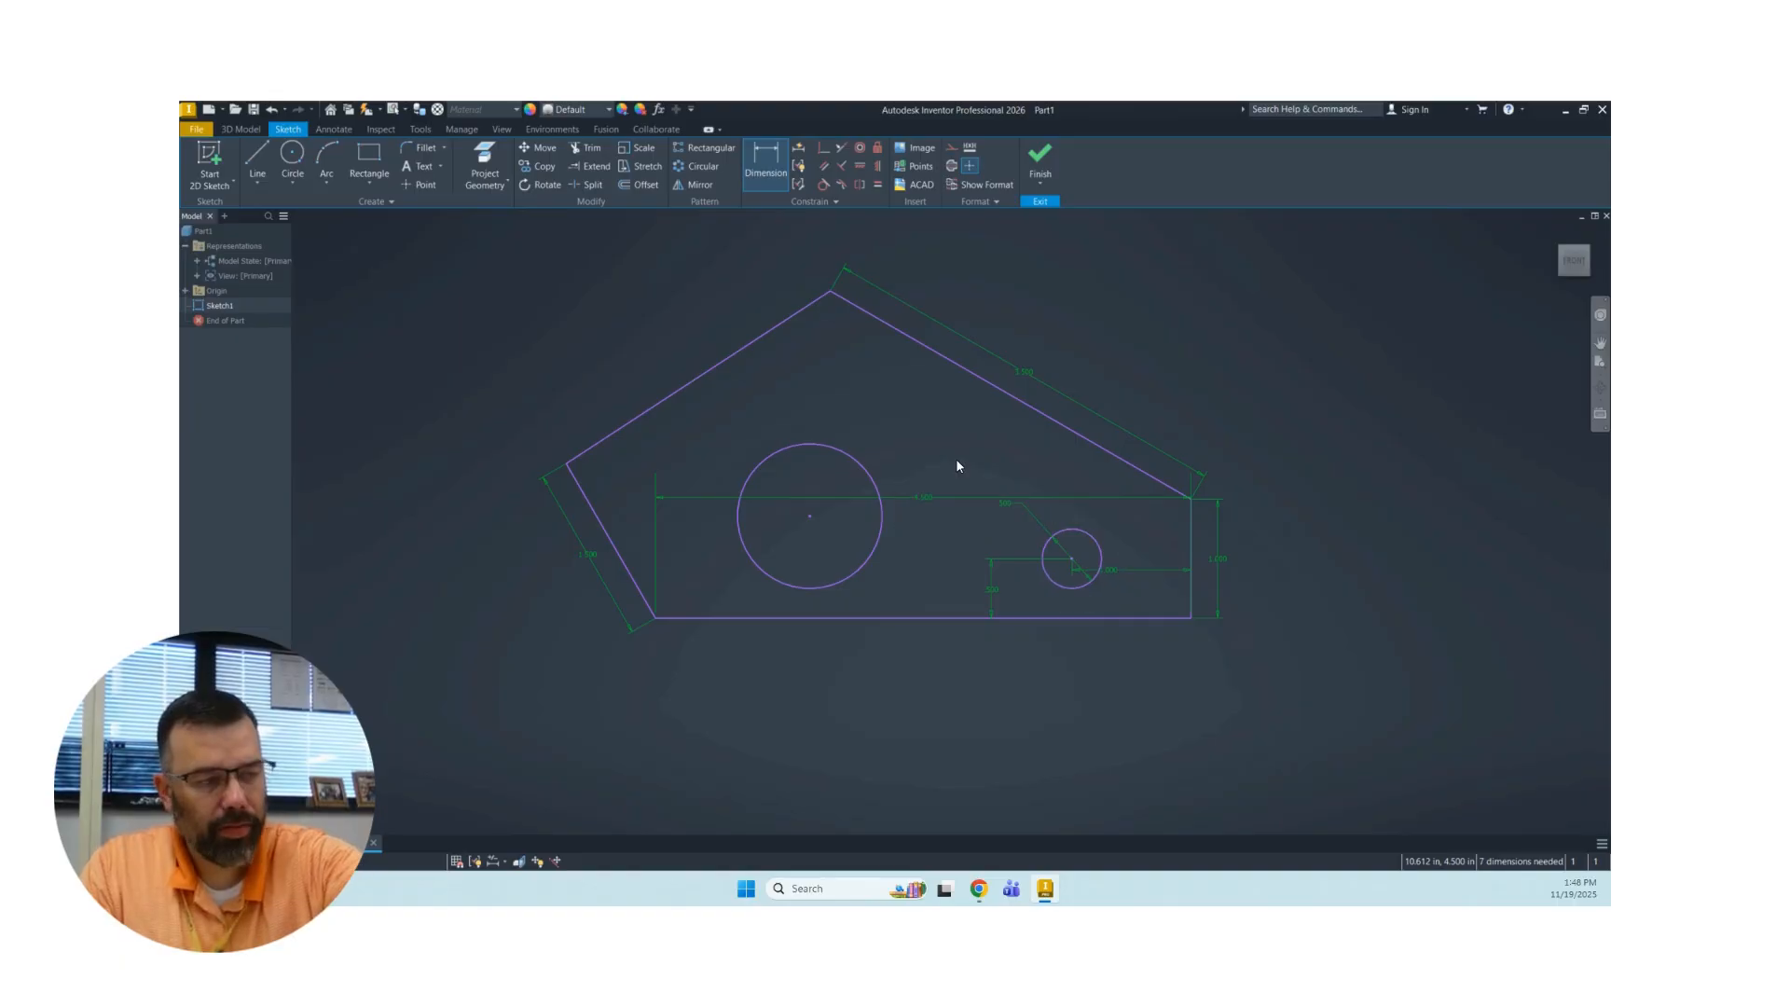
Dimension the larger circle's center 1 in above the base line.
click(811, 517)
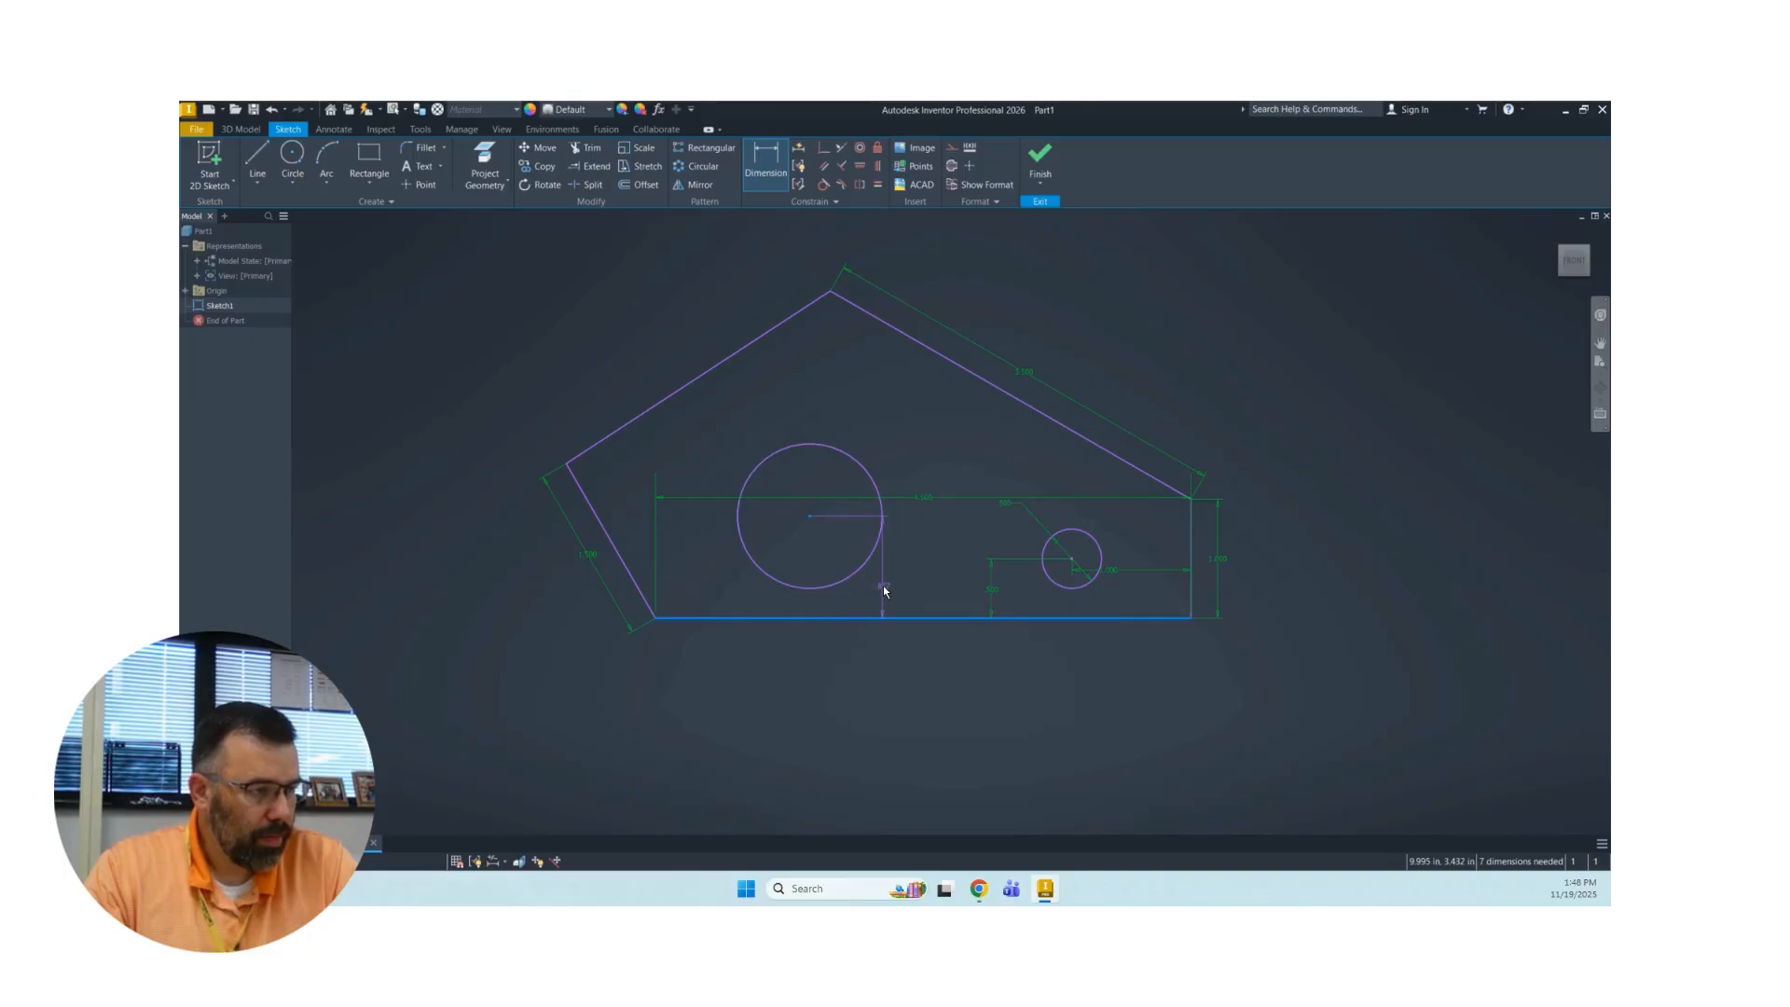
click(893, 573)
click(895, 579)
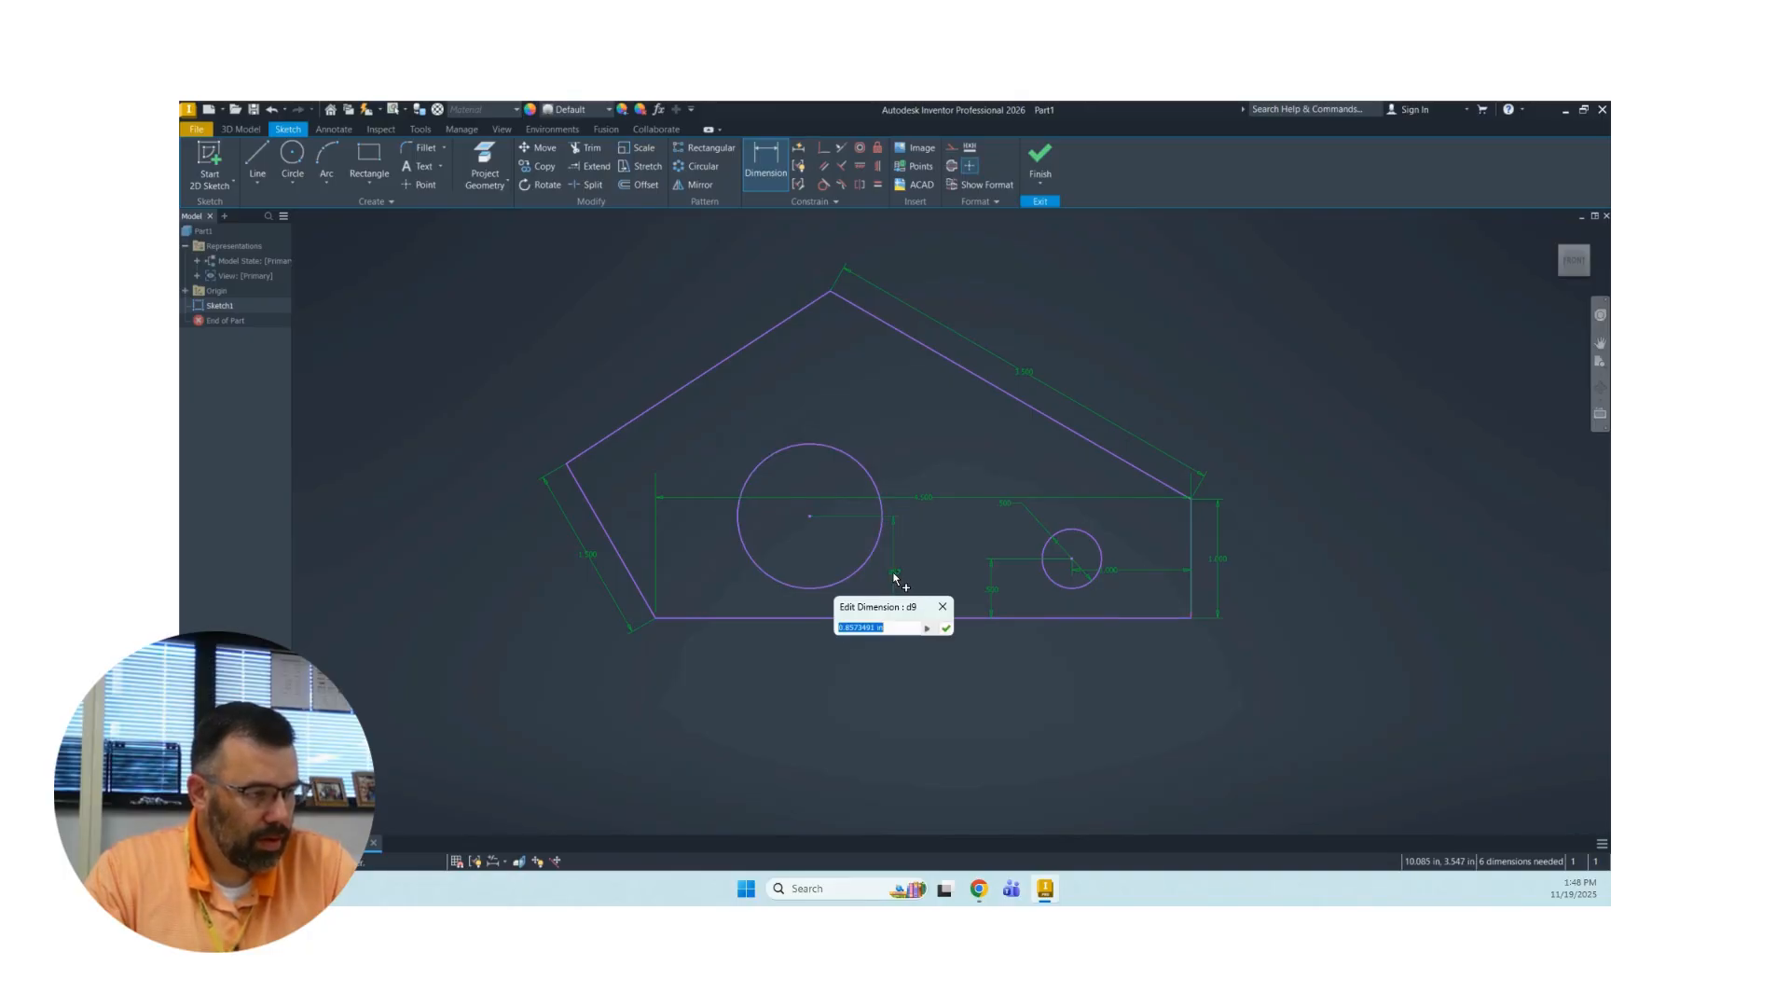
text(1)
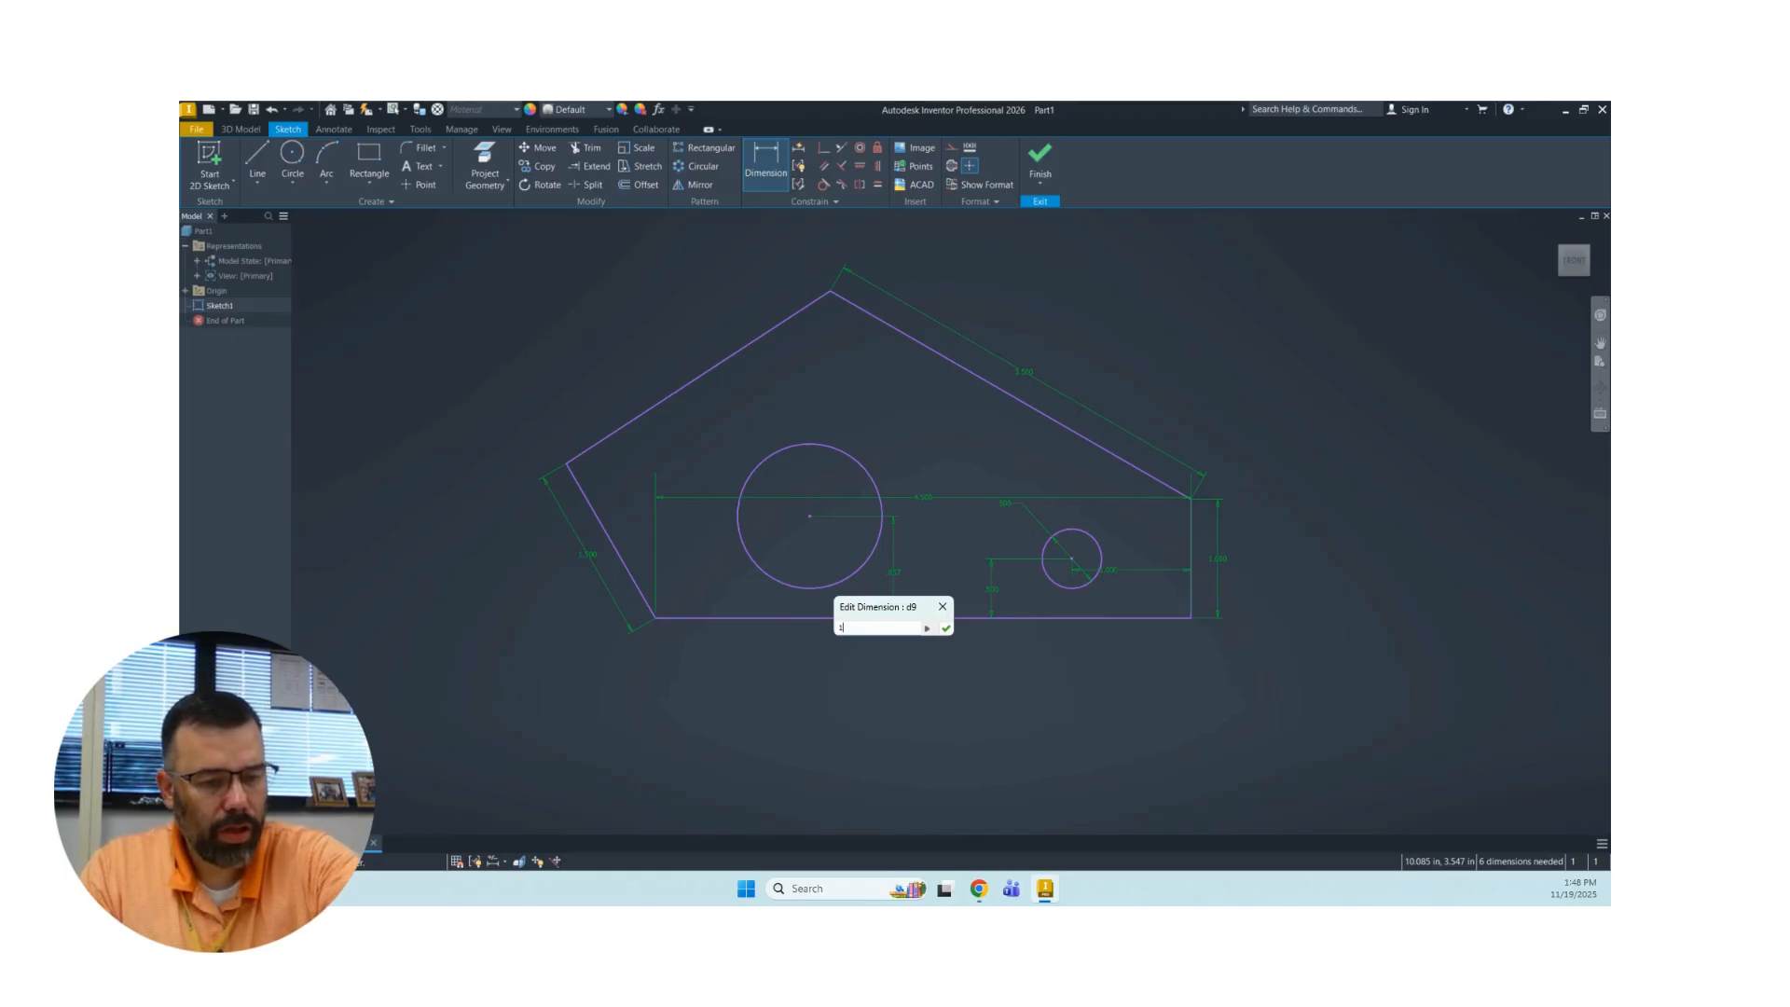
key(Return)
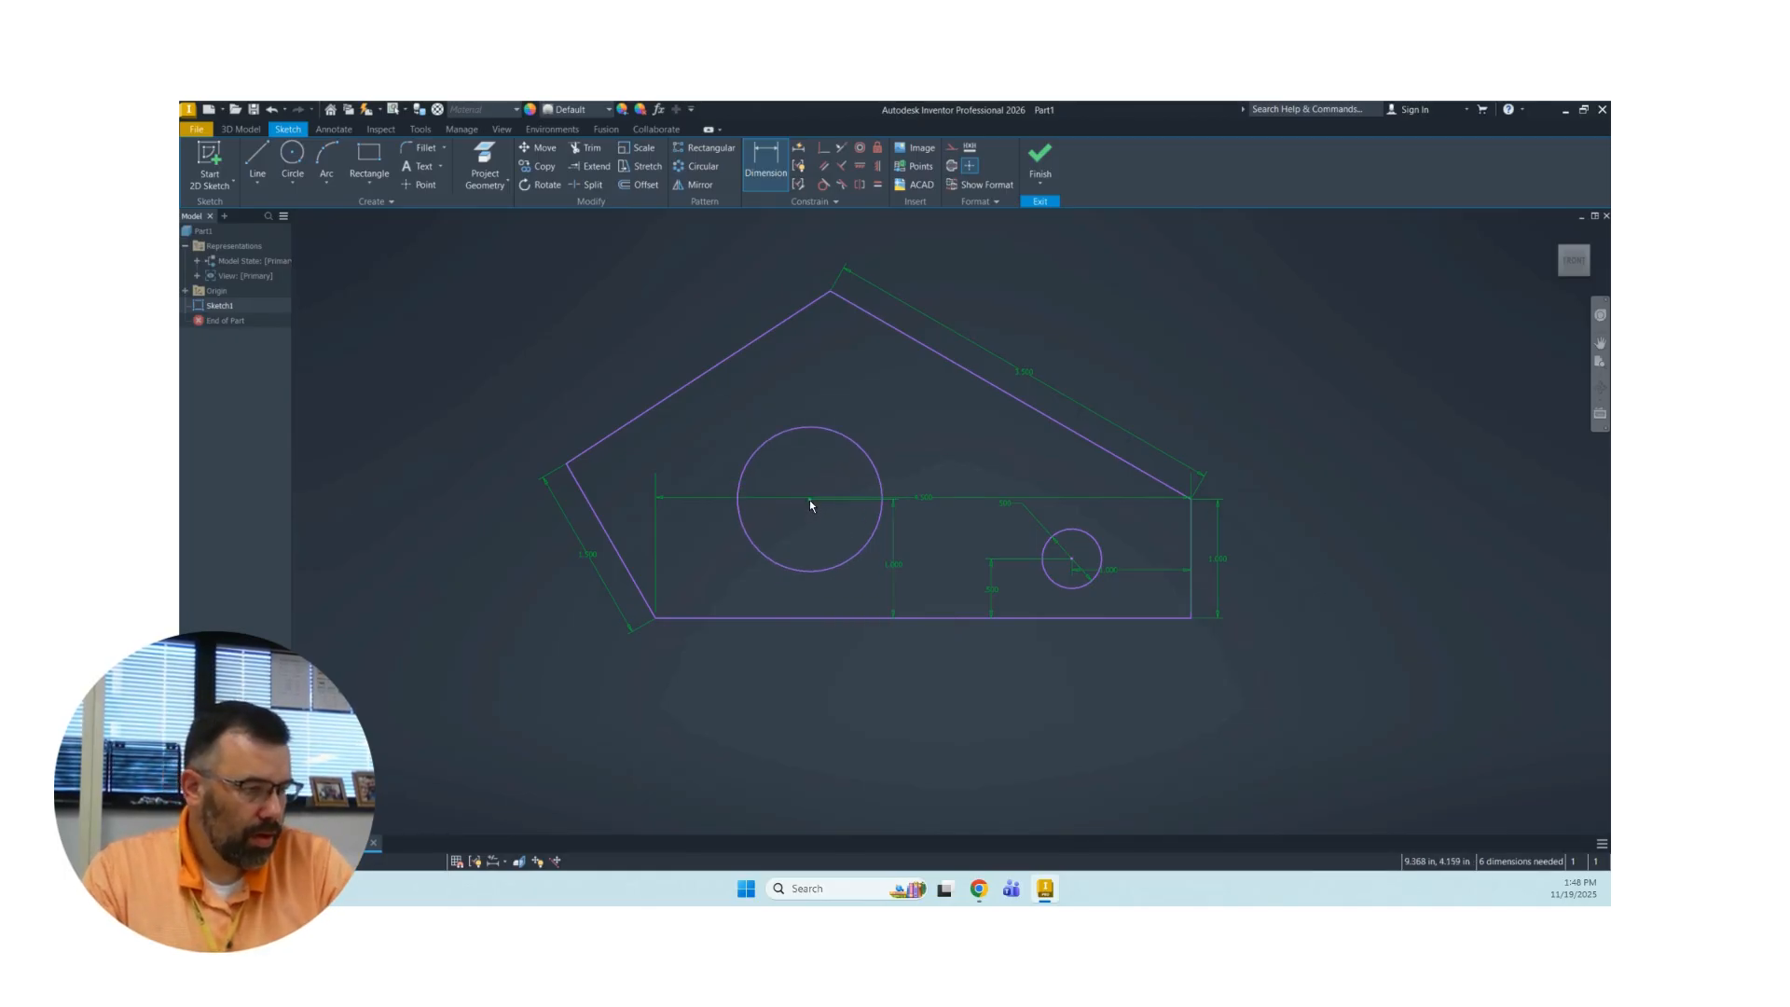
Dimension the larger circle's center 3.5 in horizontally from the vertical side, placing the dimension below the profile.
click(1193, 606)
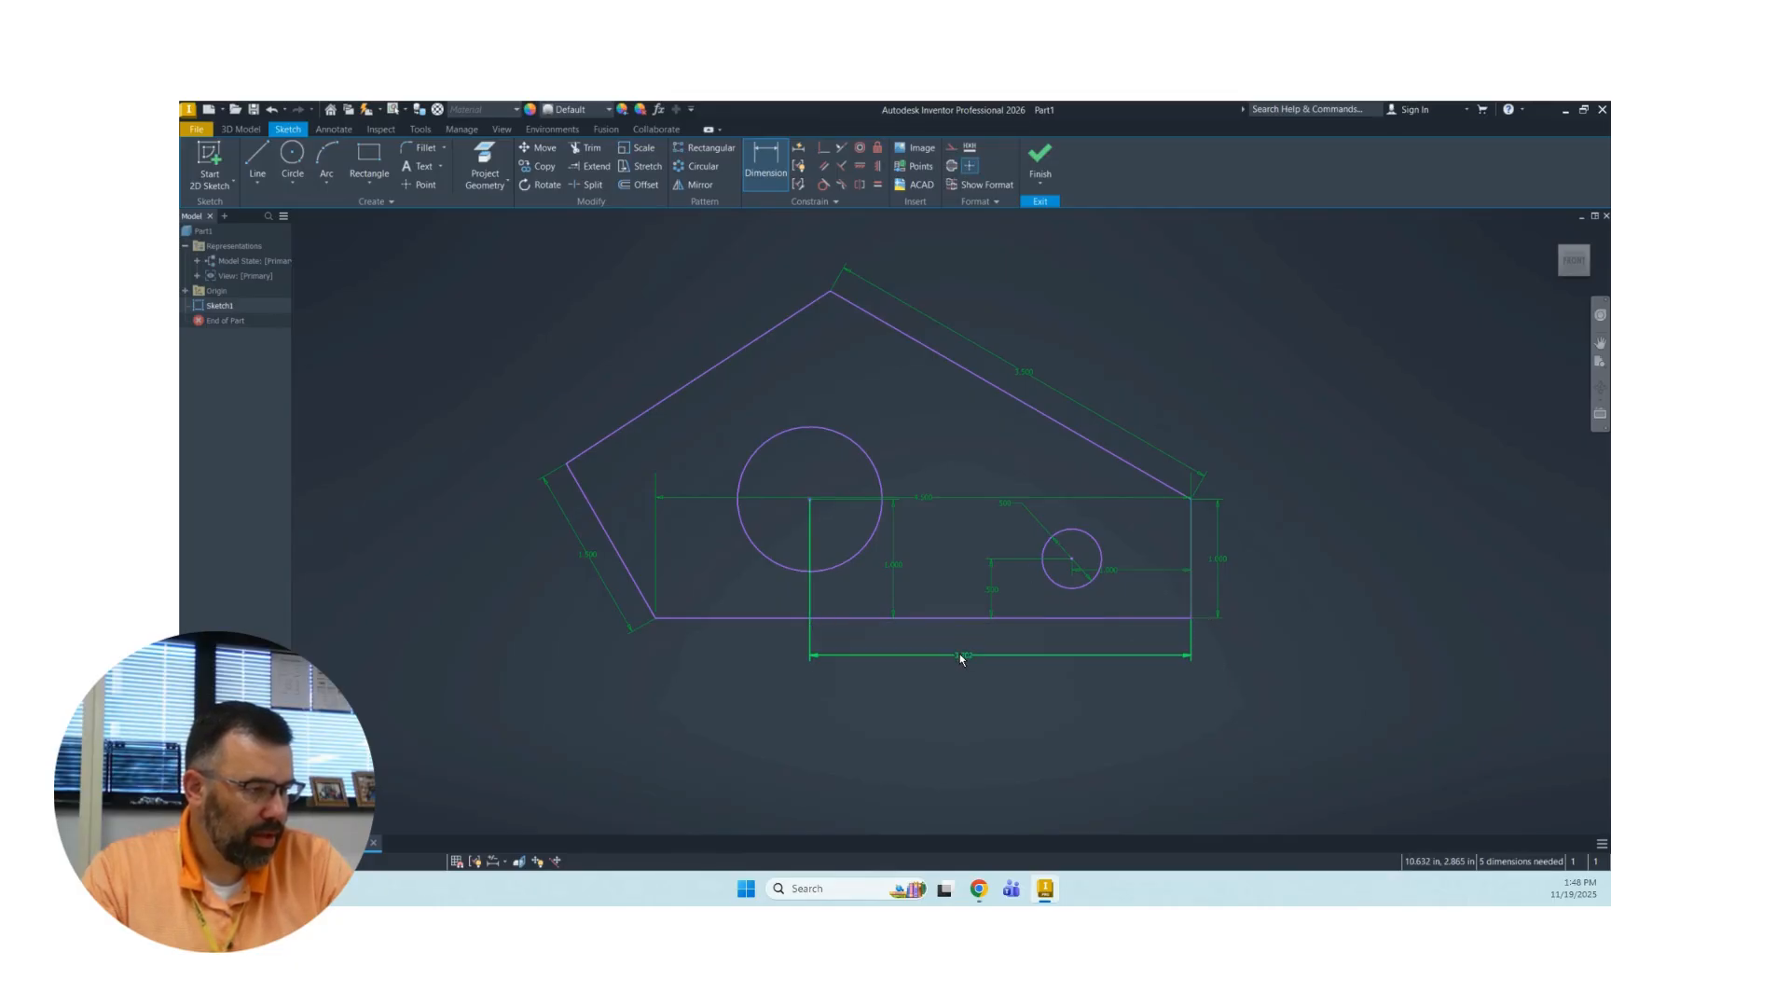
click(959, 655)
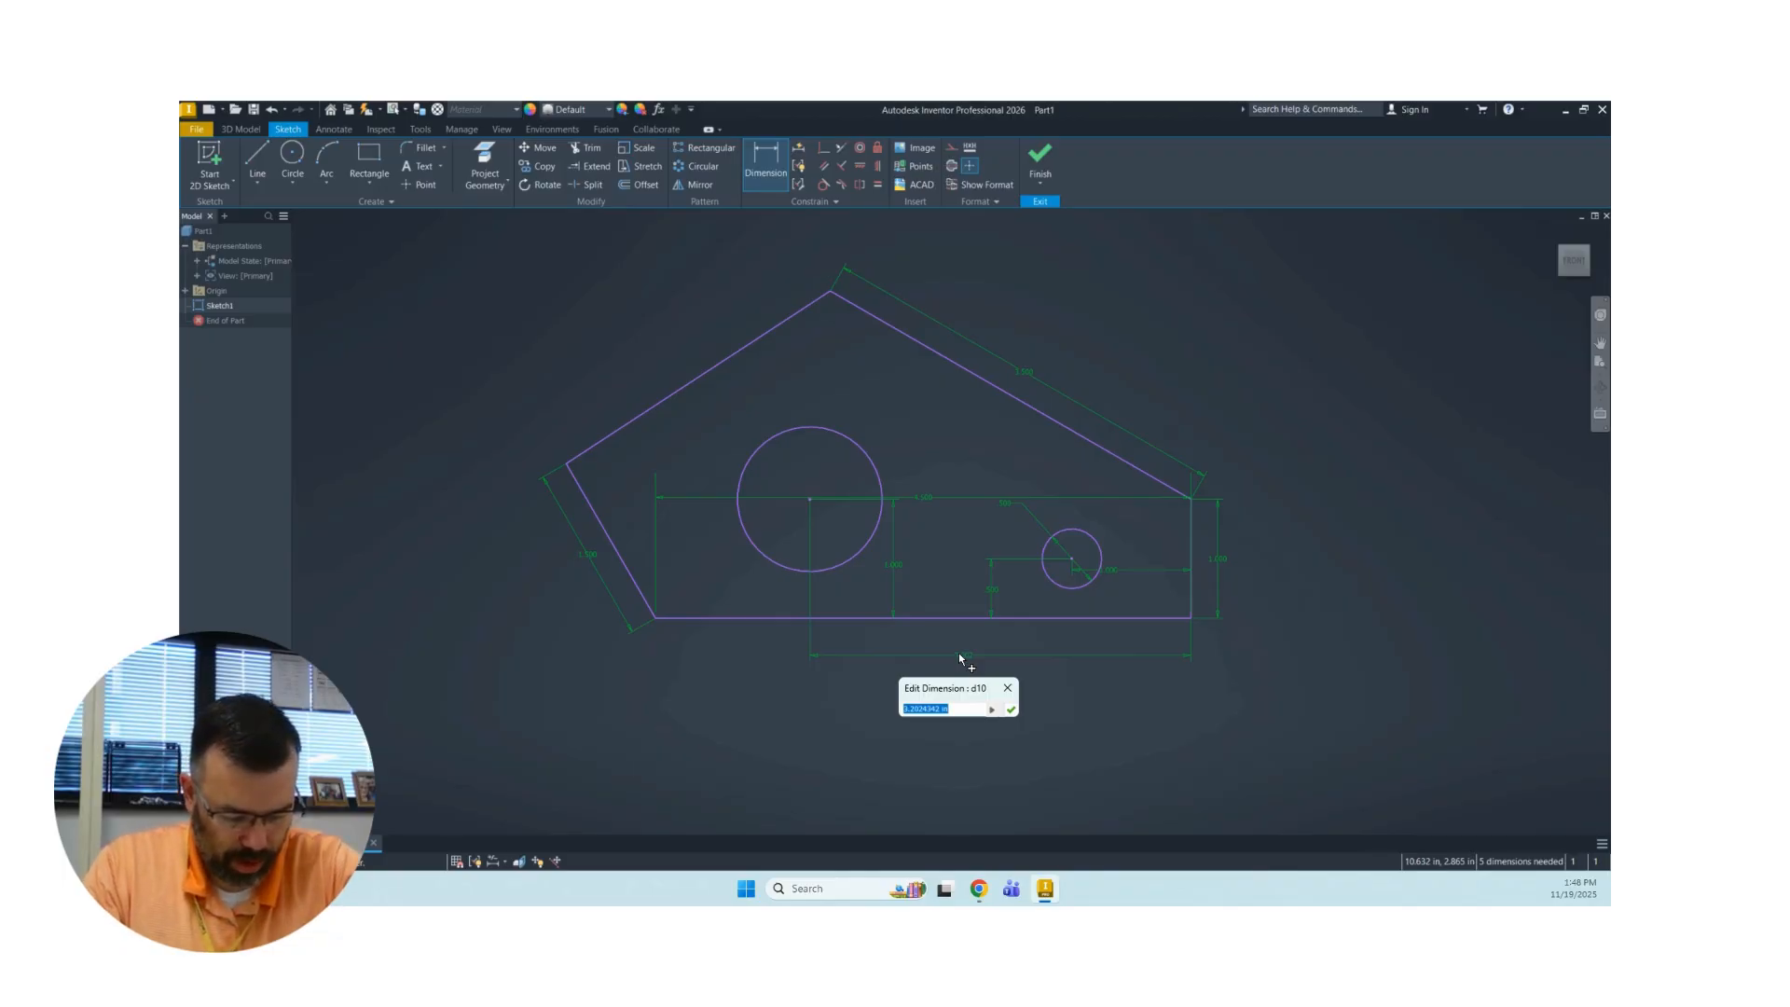
text(3.5)
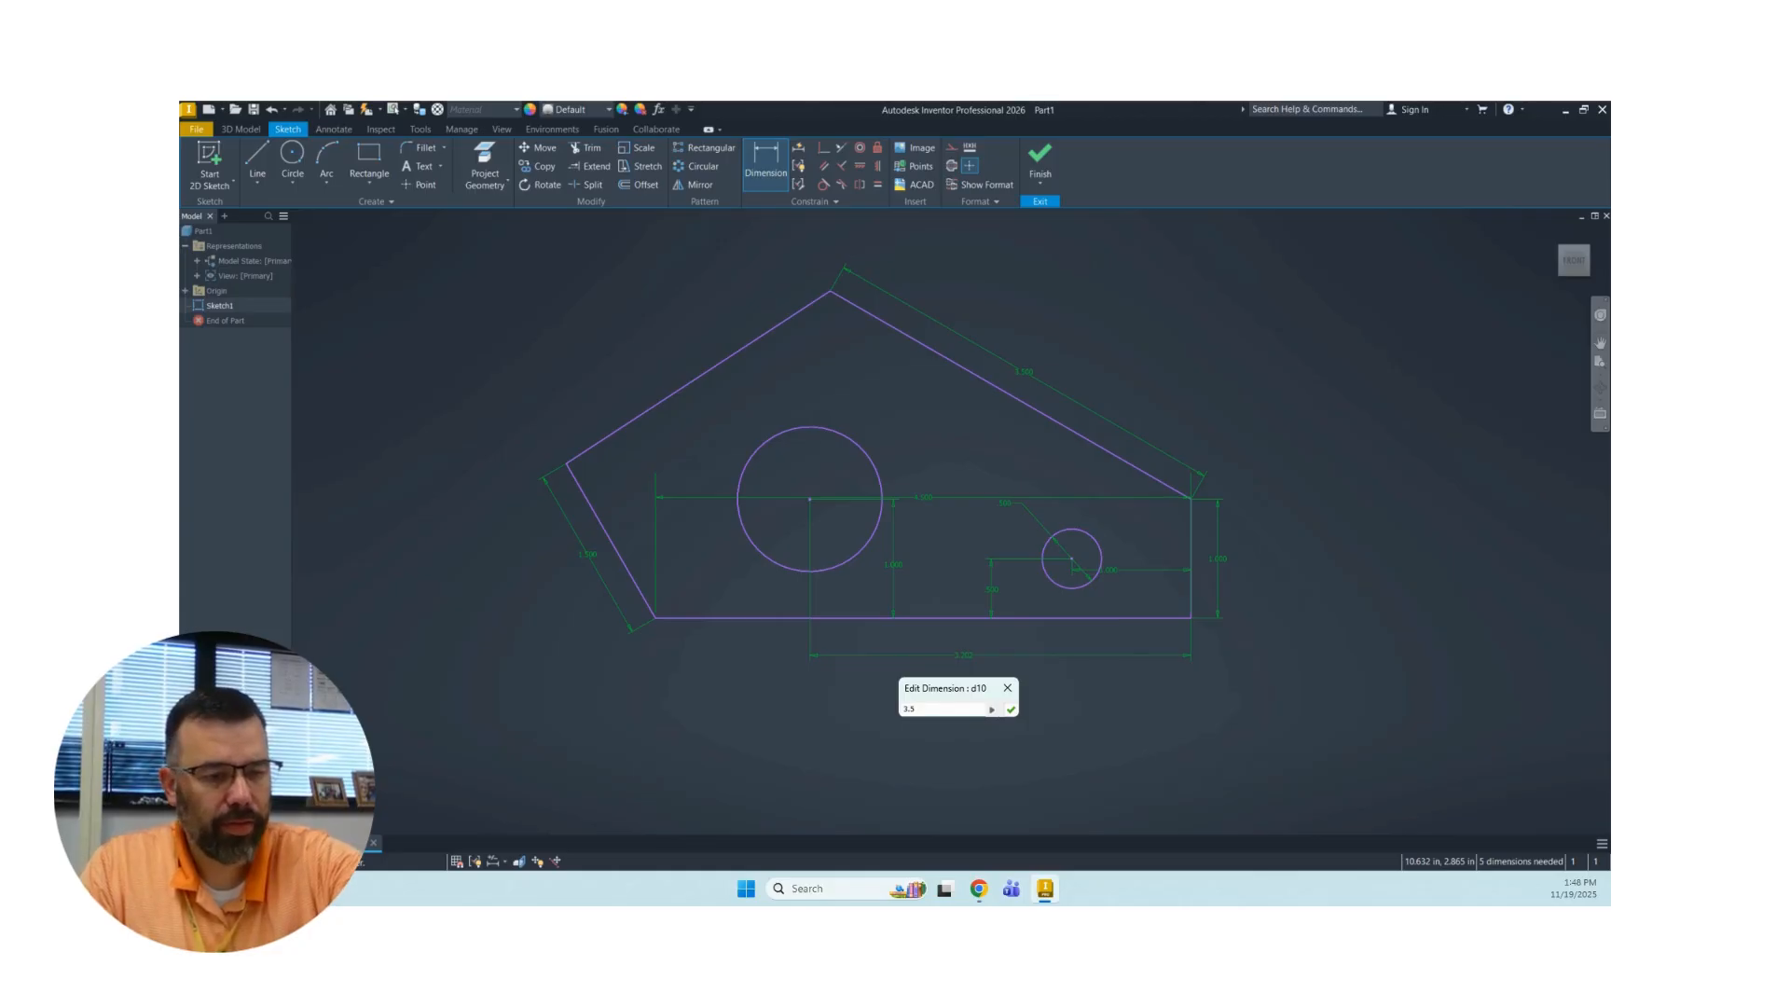
key(Return)
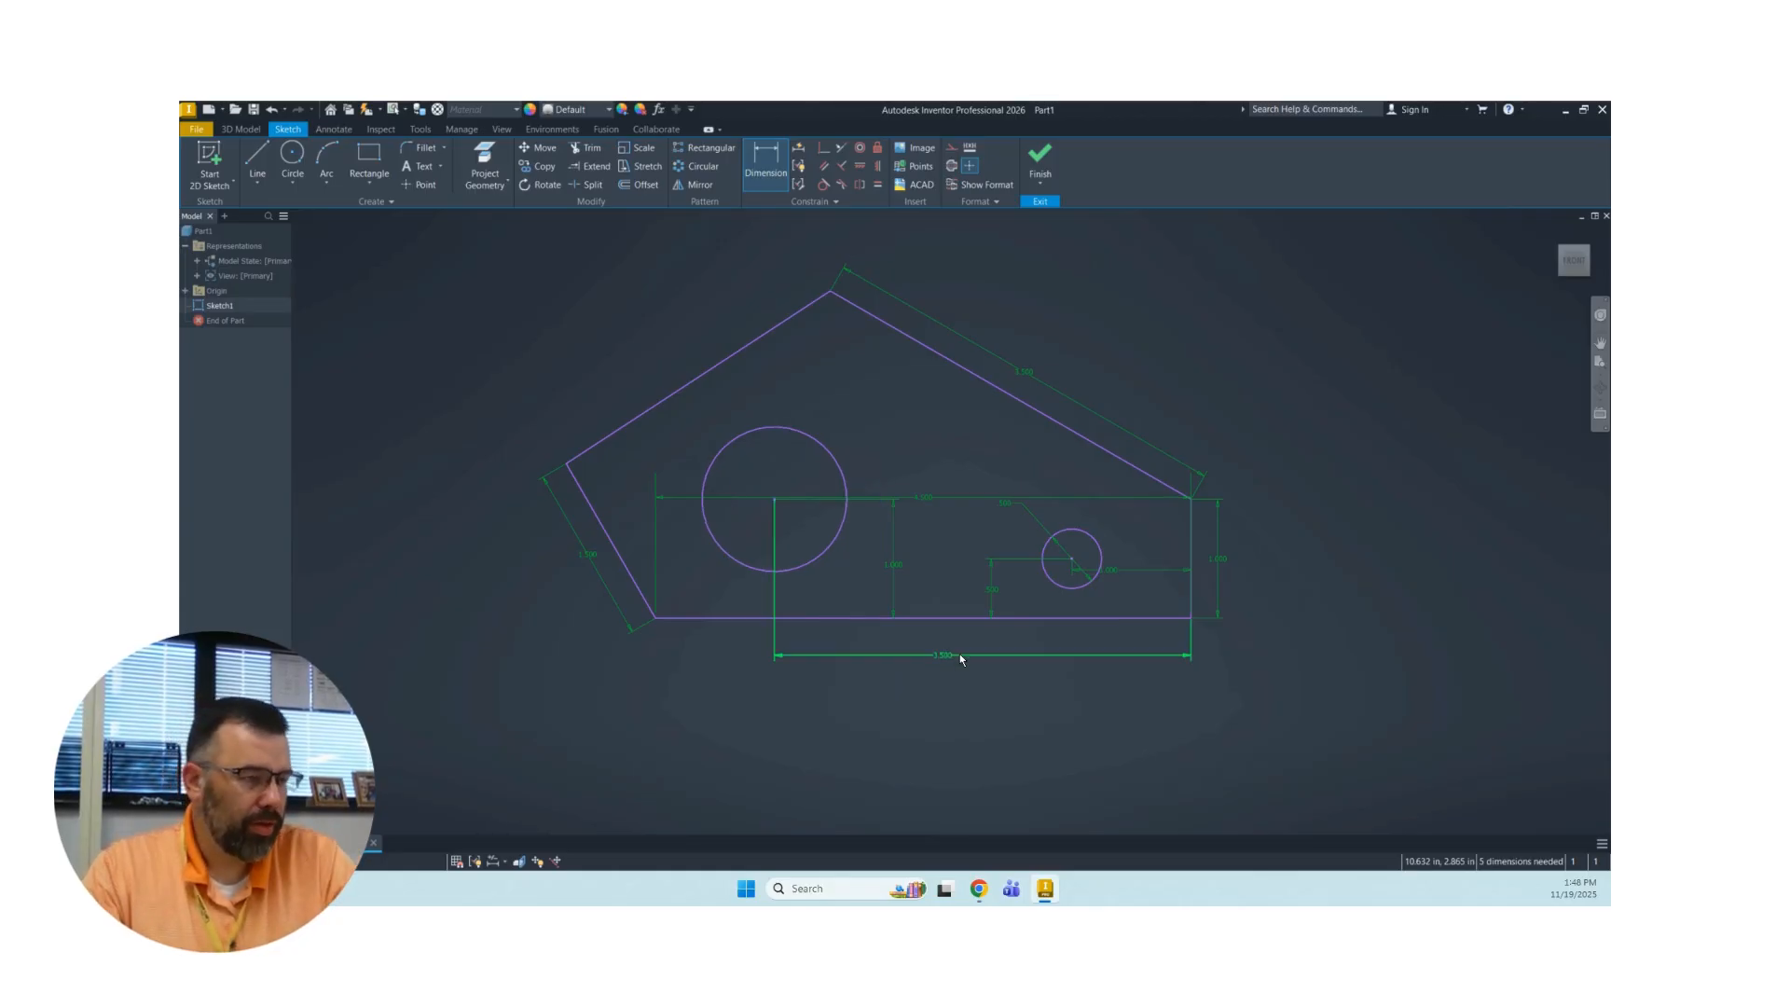
Dimension the larger circle's diameter as 1 in.
click(817, 437)
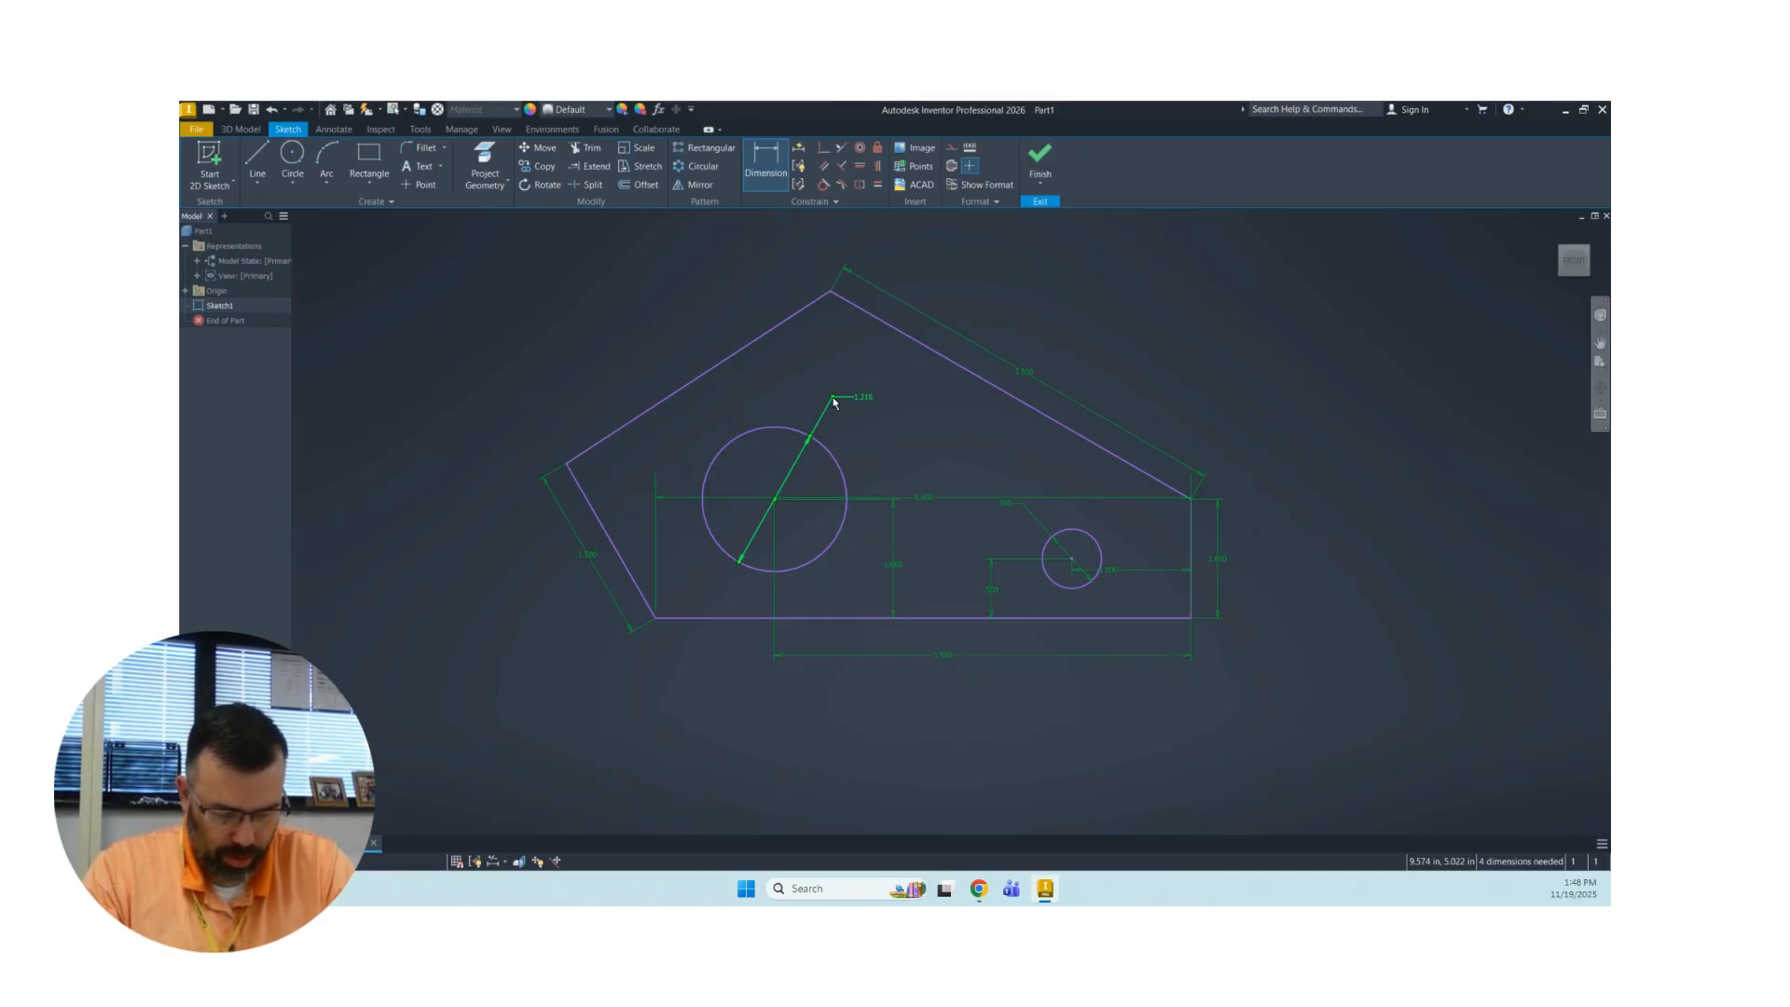
click(856, 398)
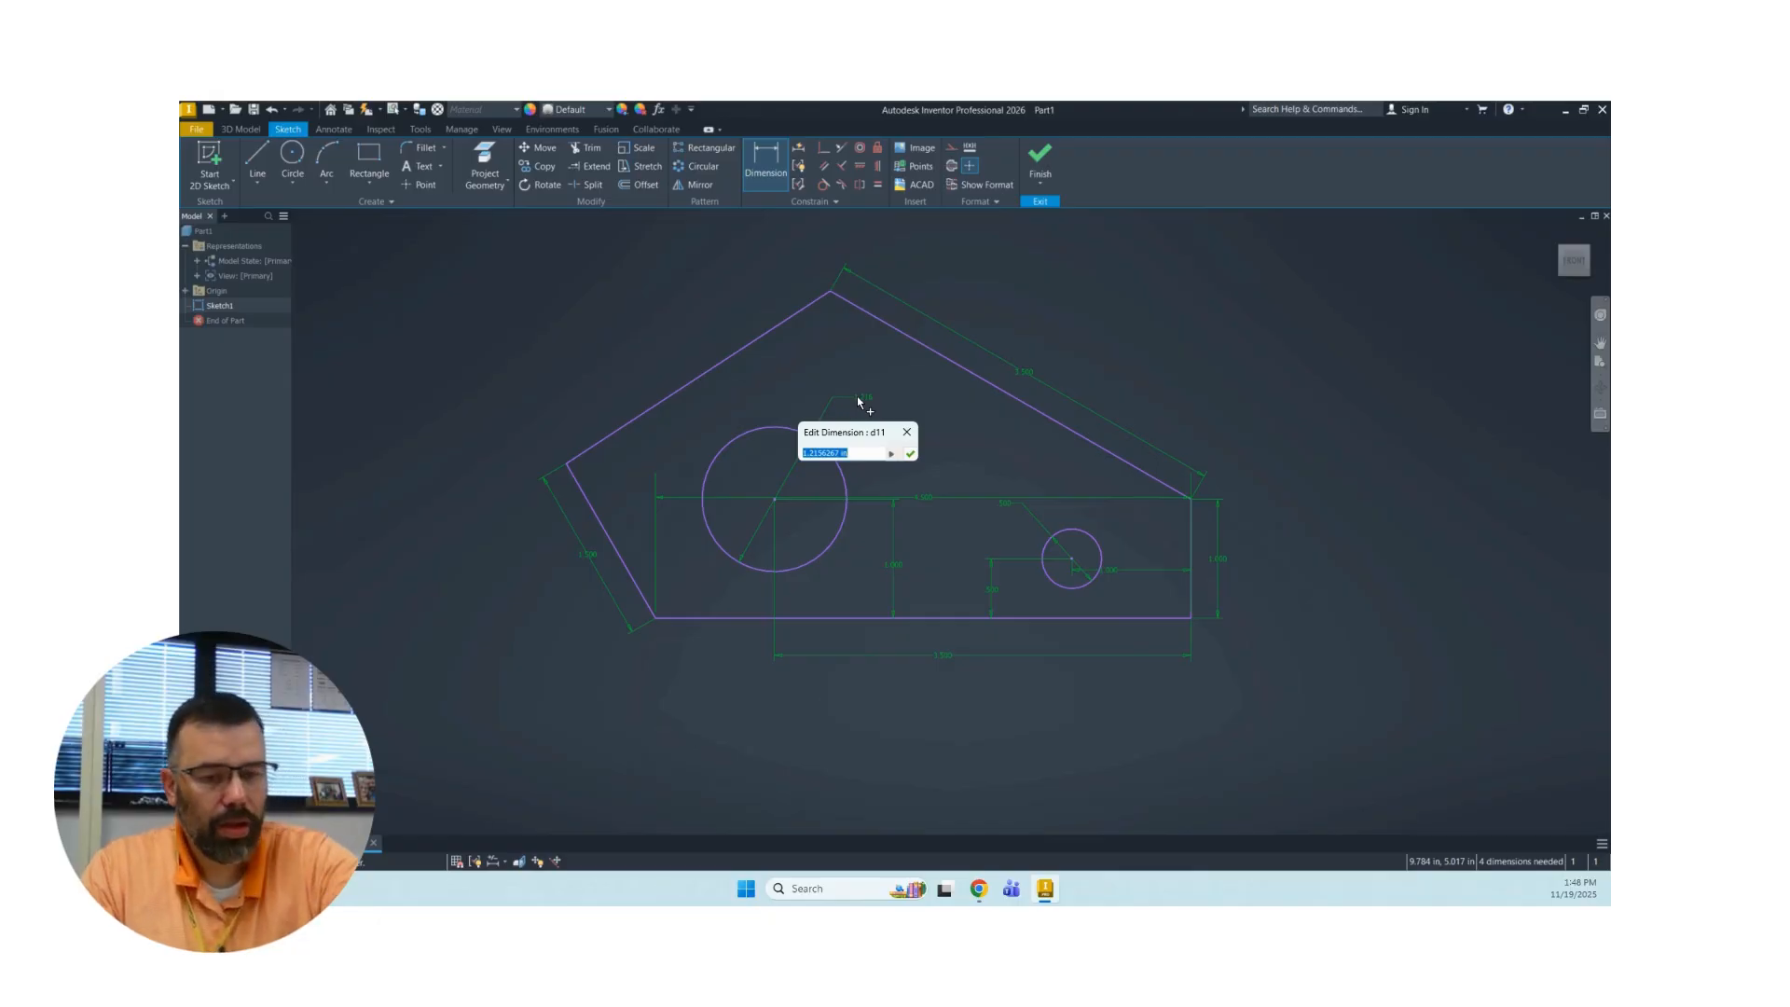
text(1)
key(Return)
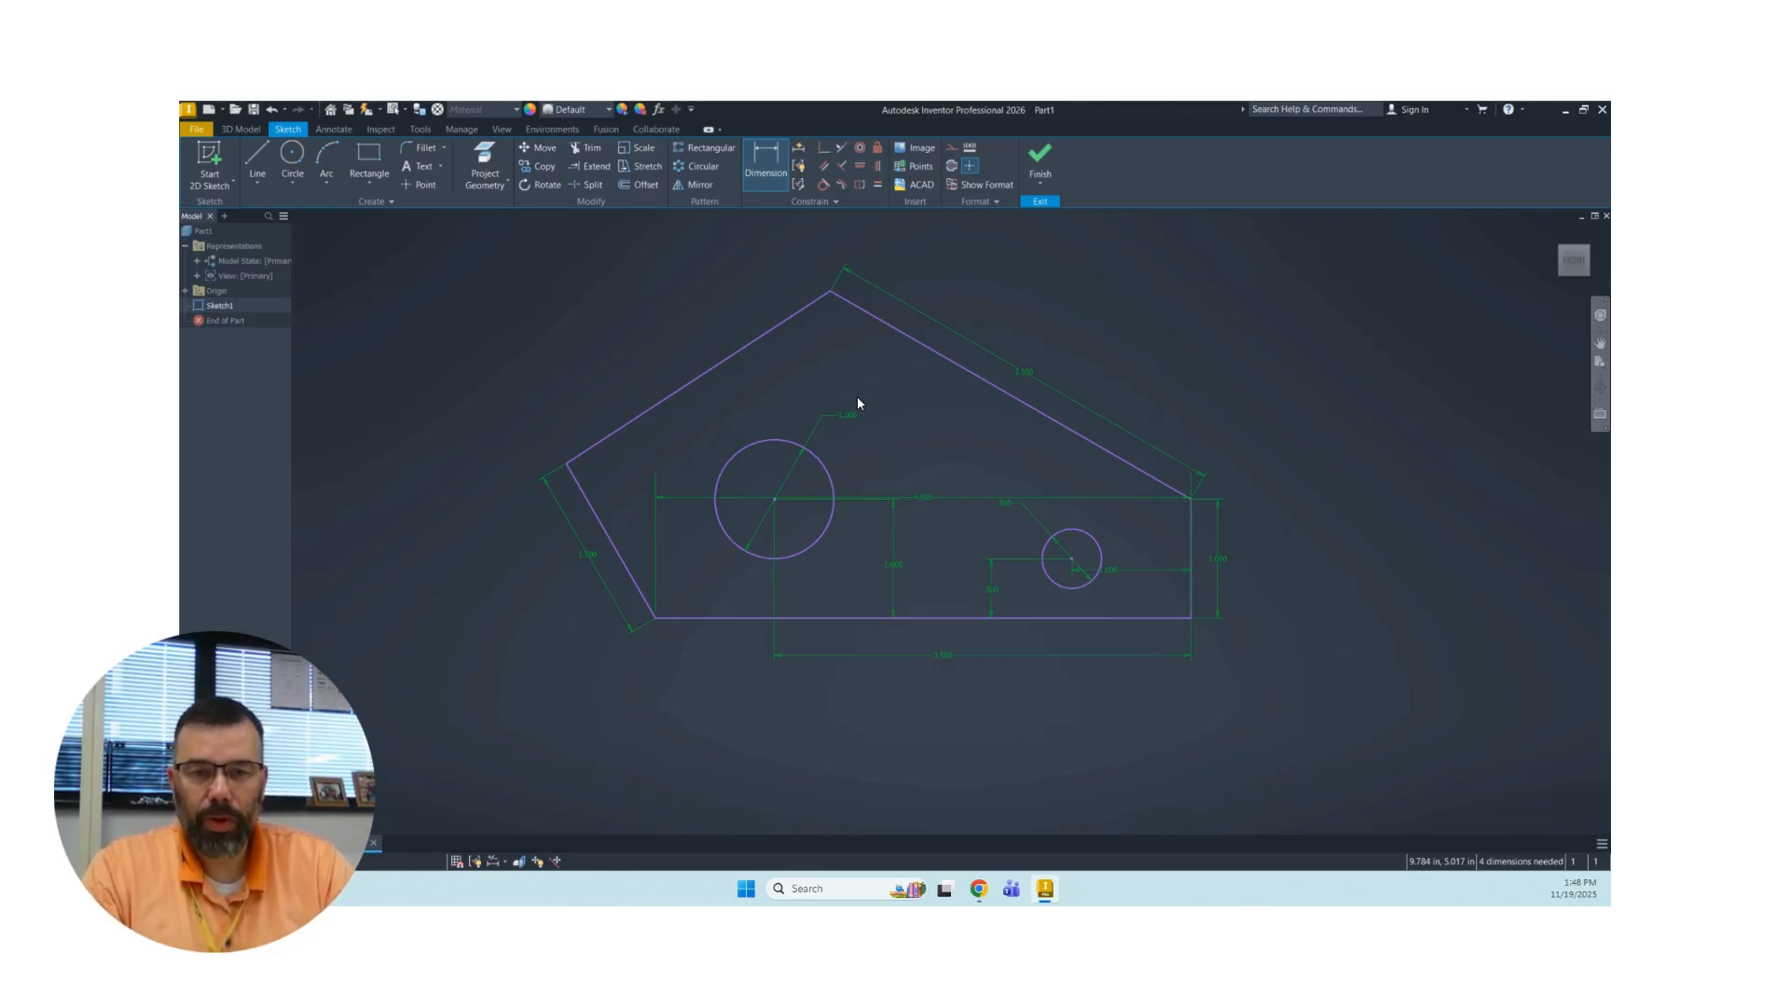
Finish the sketch and extrude the profile around the two circular holes by 0.25 in.
click(1039, 156)
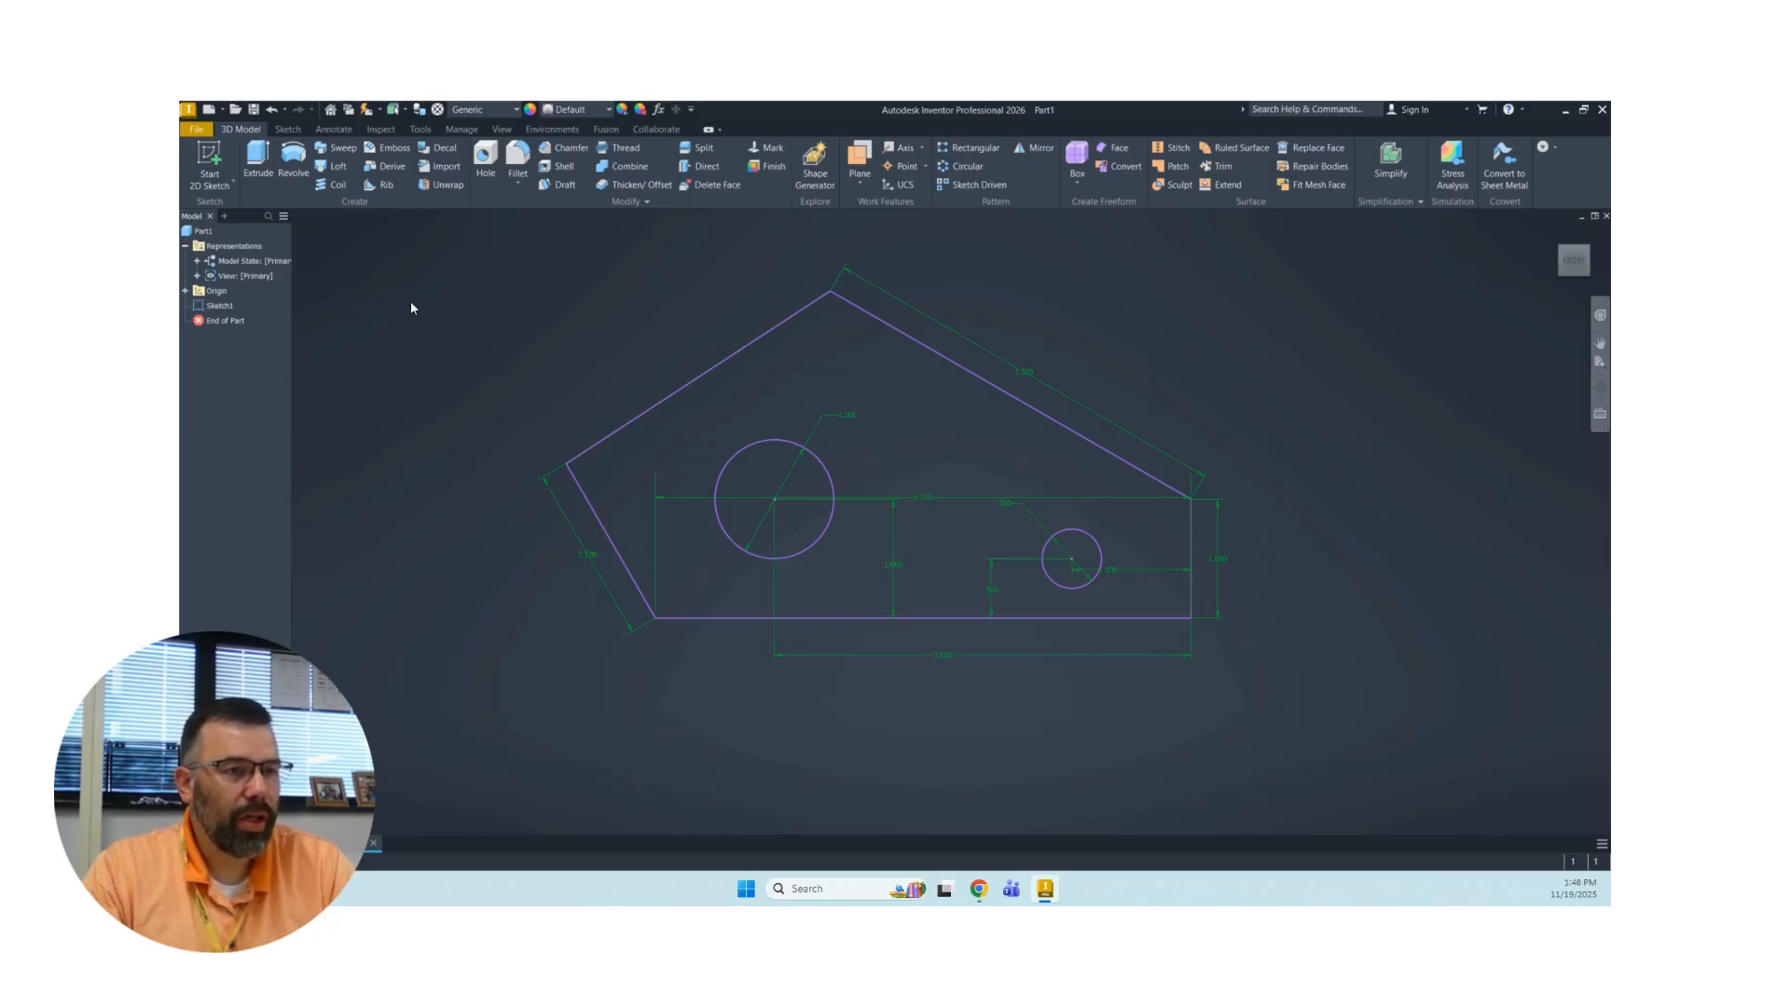
click(258, 159)
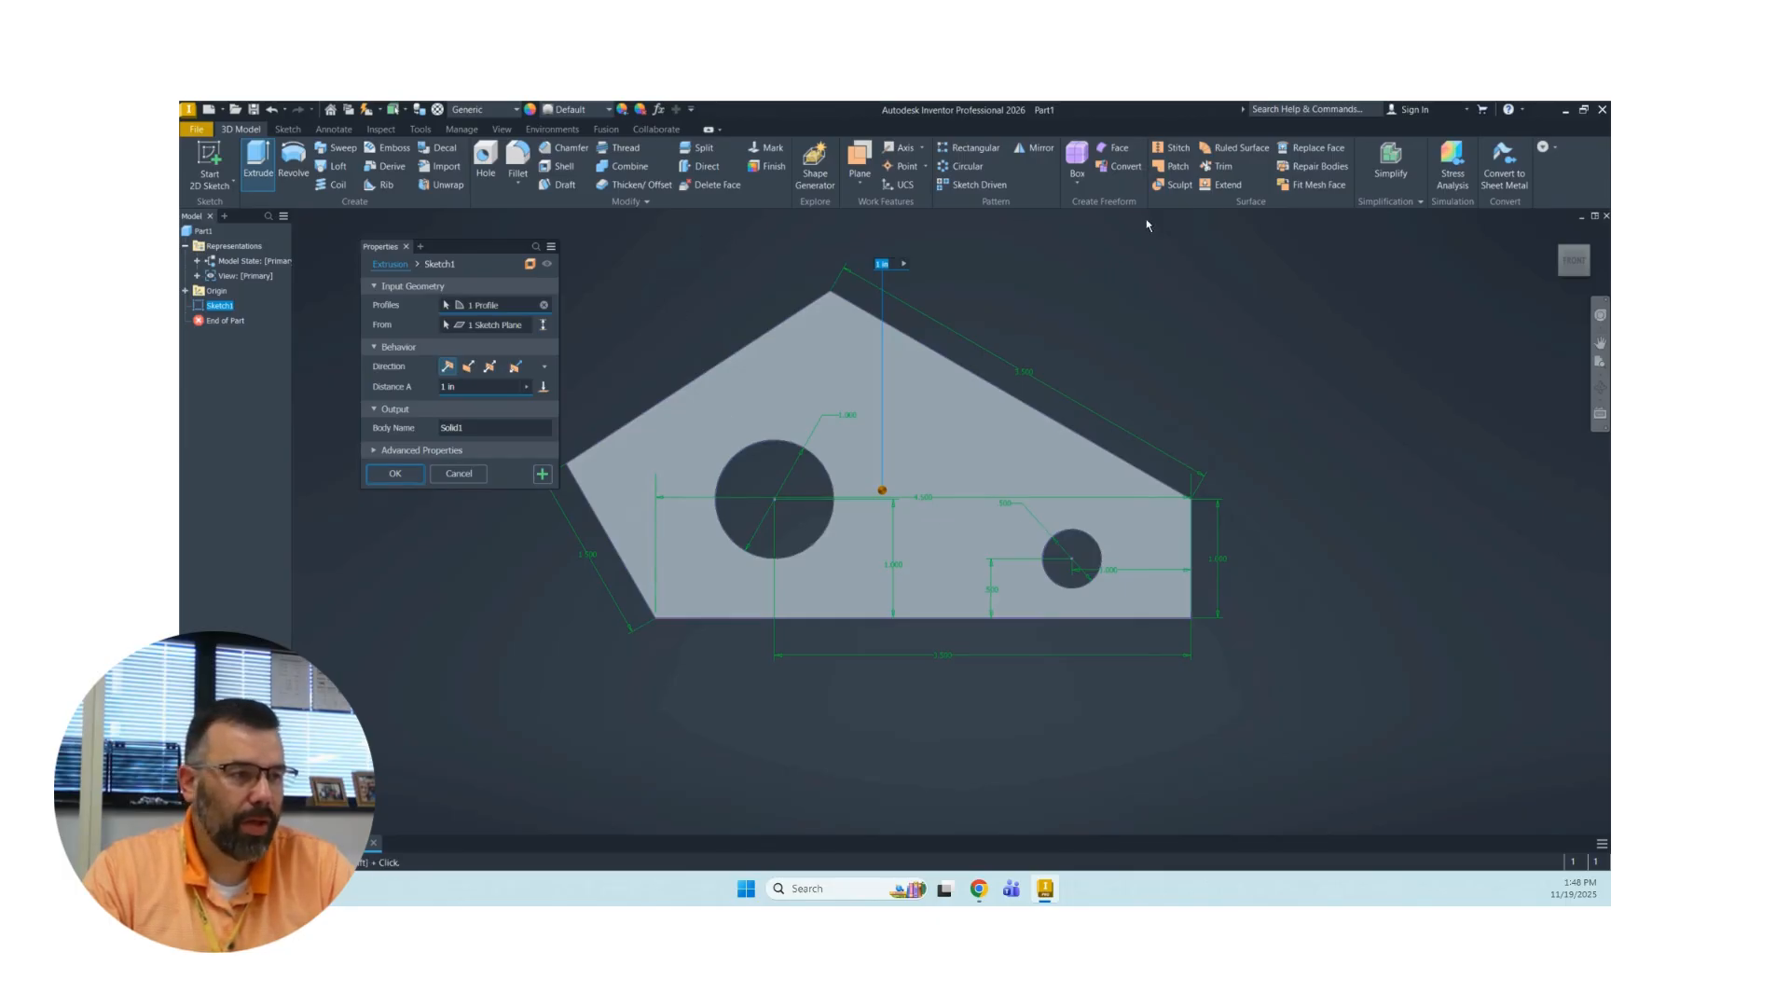
click(1556, 234)
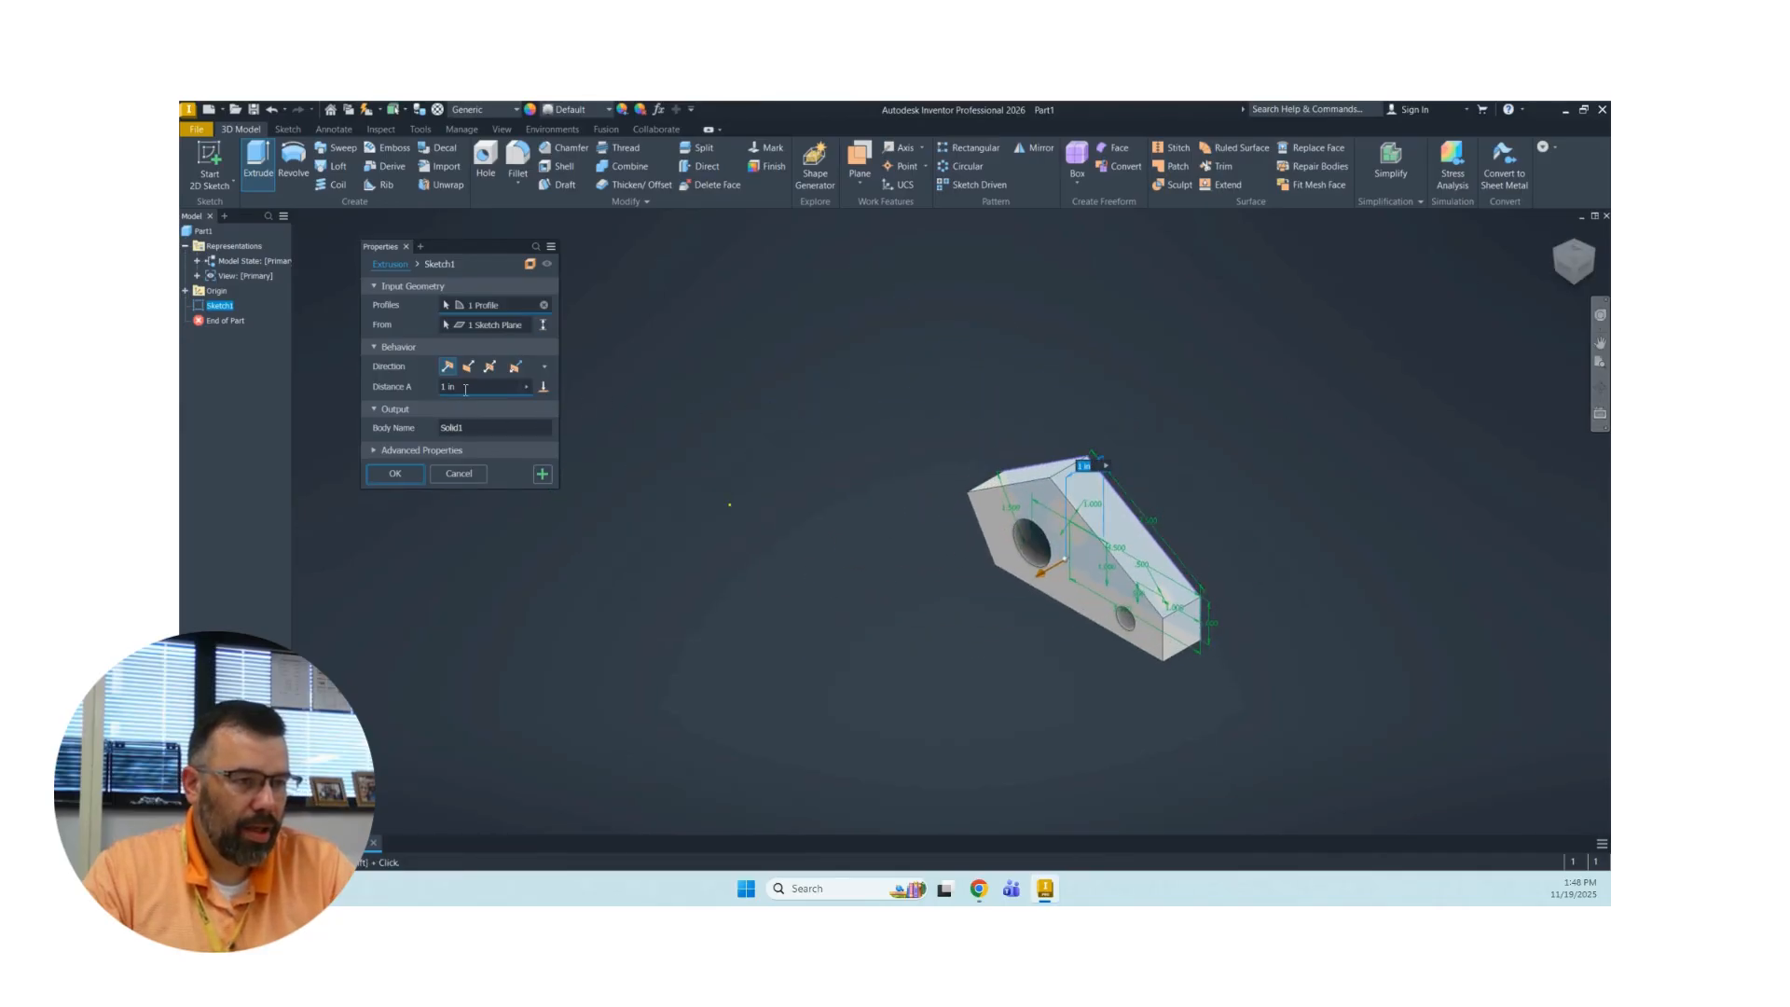
drag(465, 390, 391, 390)
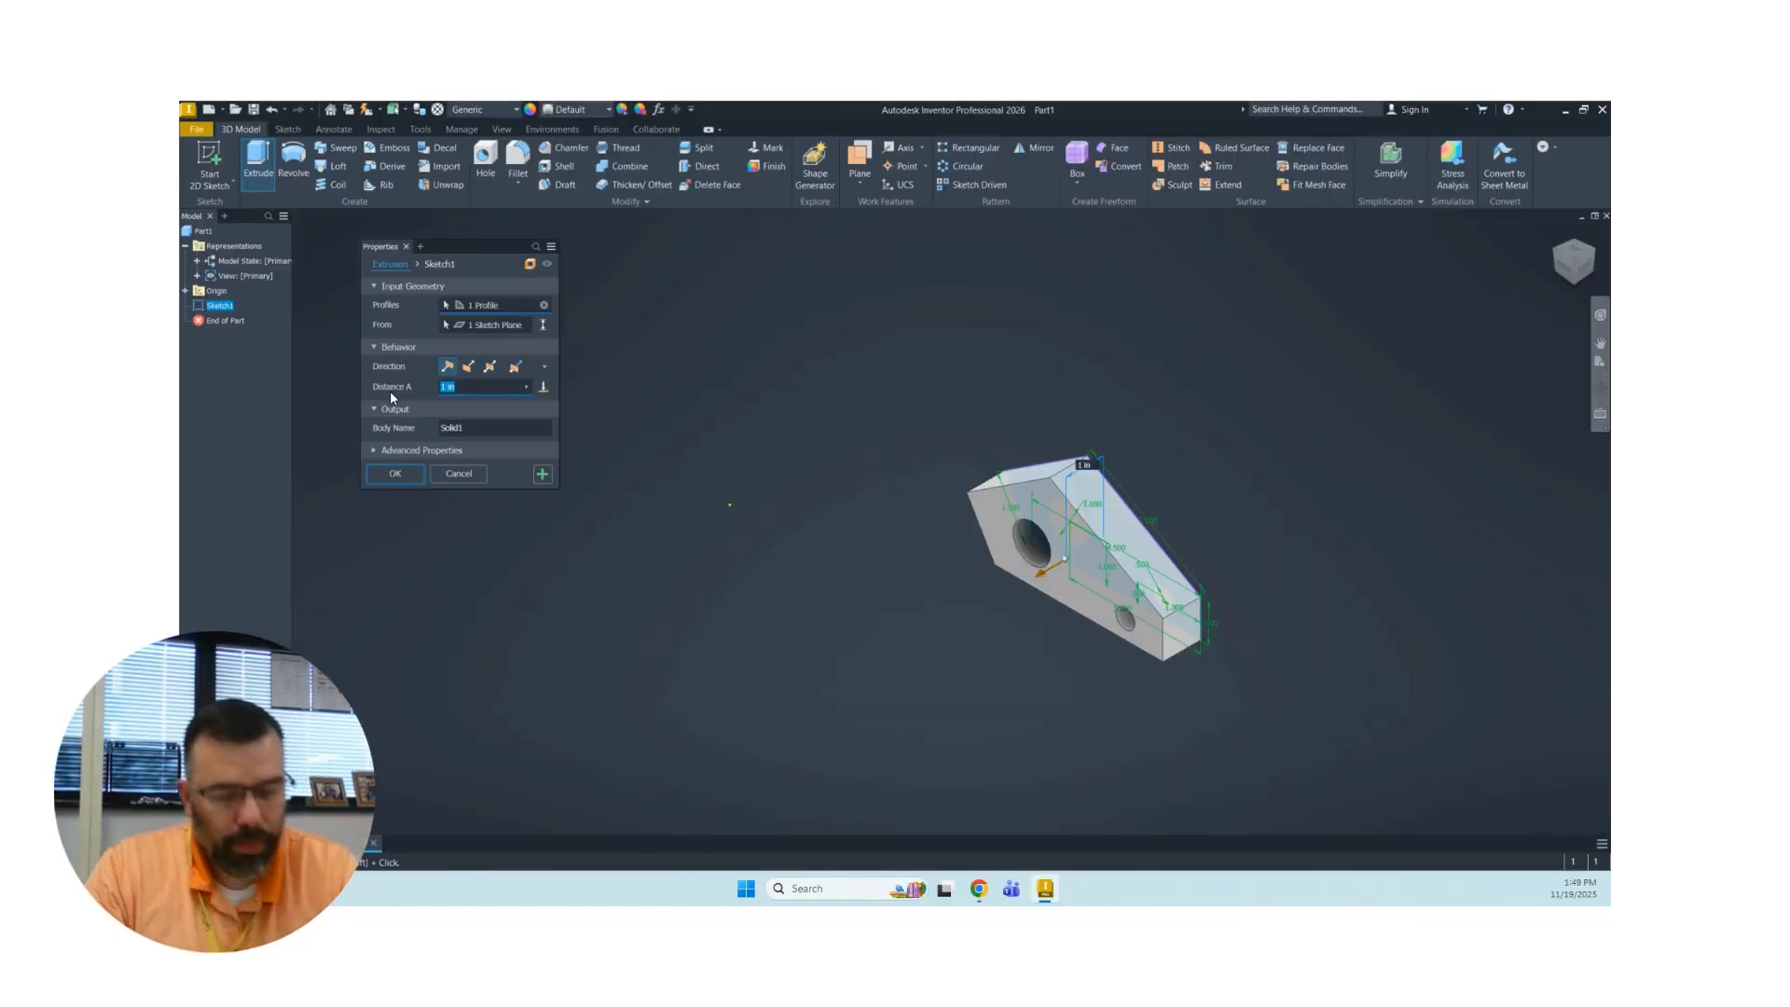
text(.25)
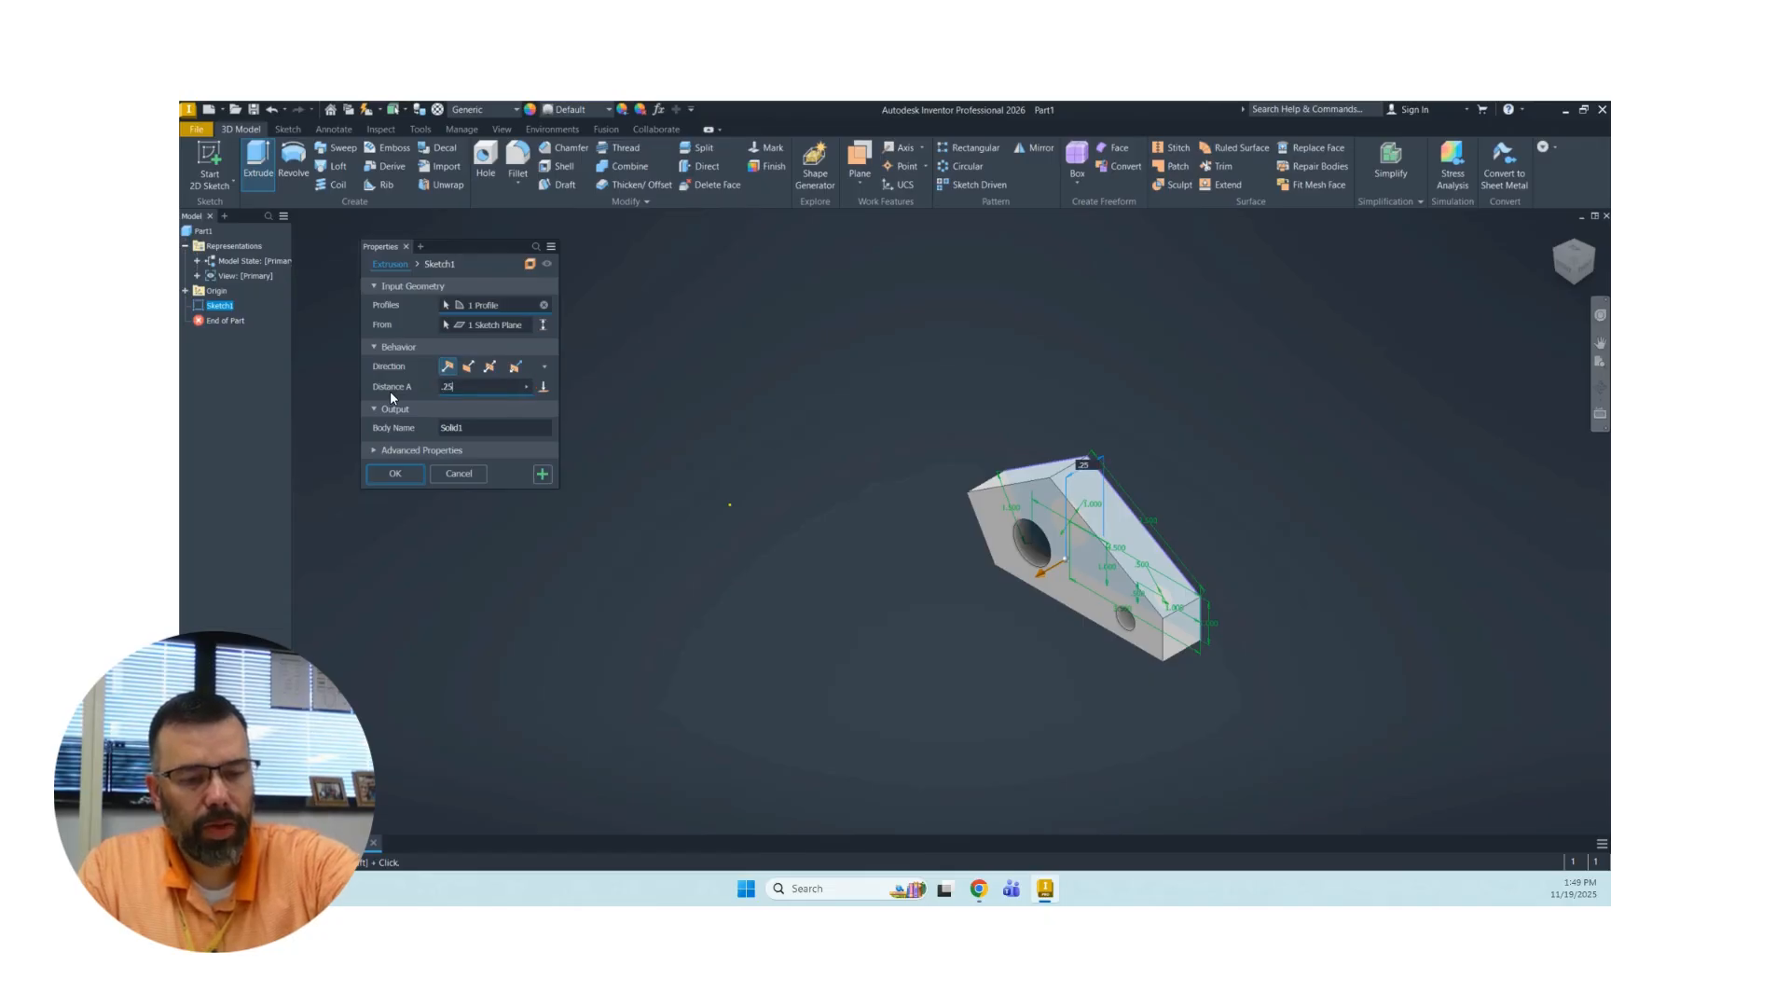
key(Return)
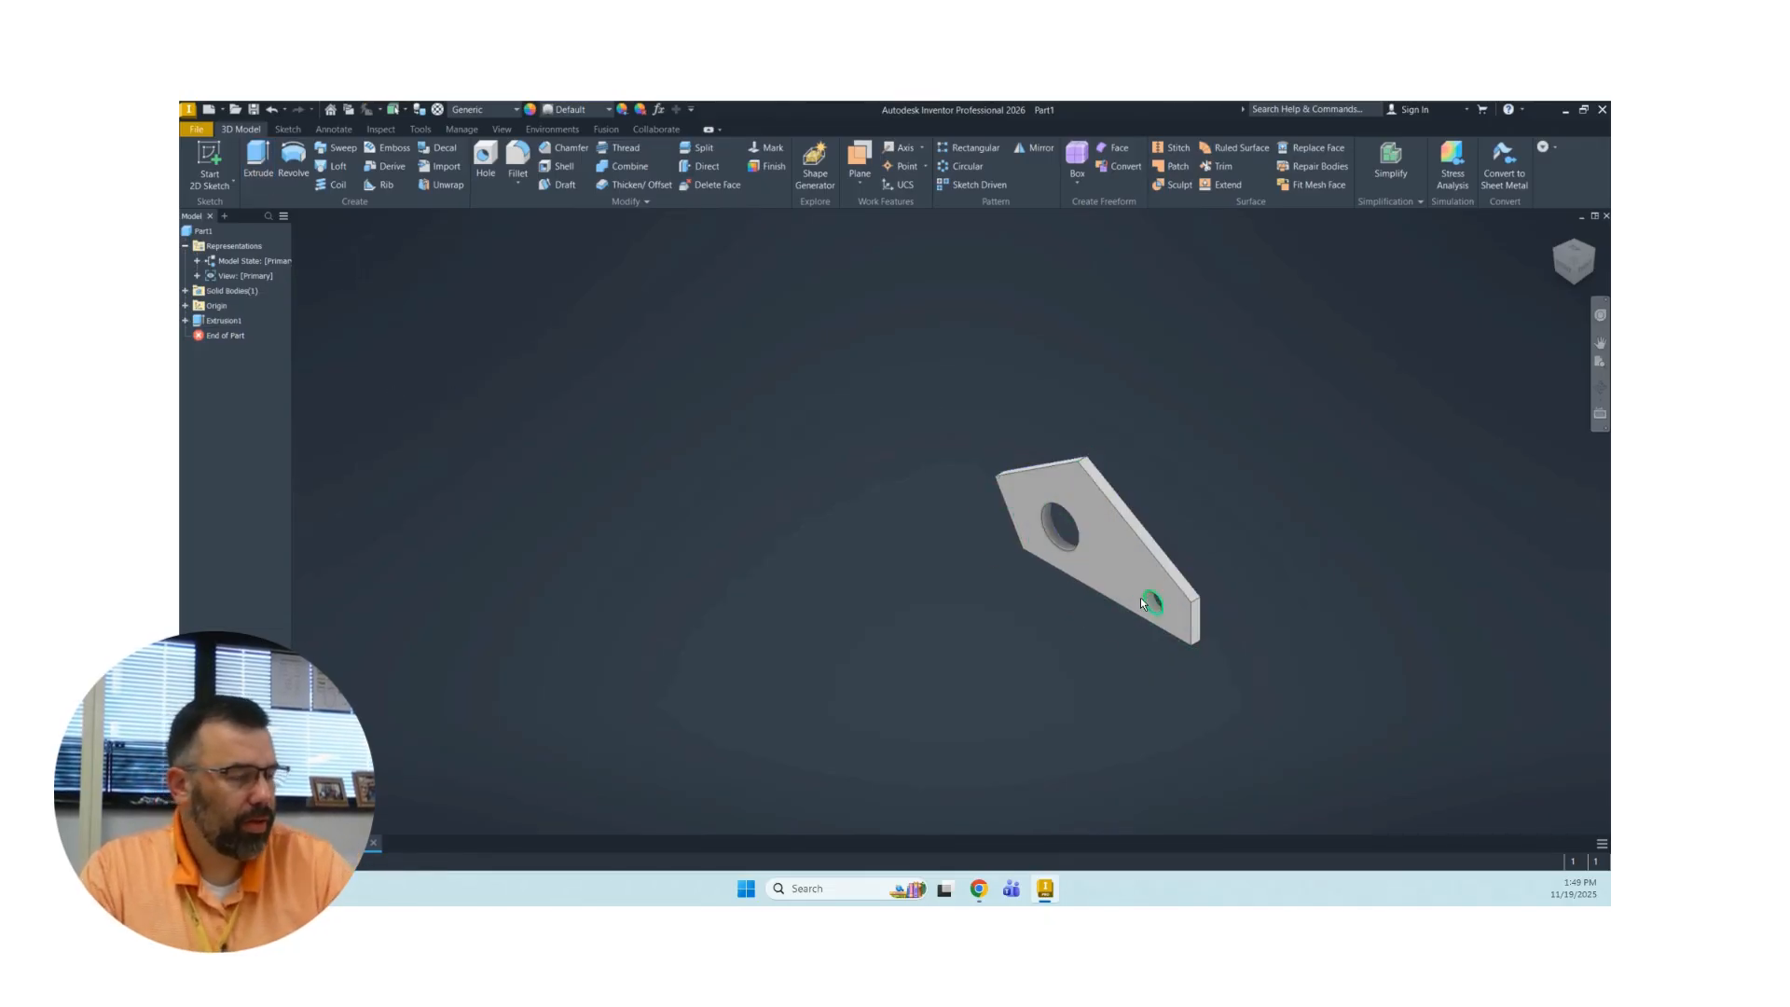
Inspect the extruded plate in the home view and straight from the front.
scroll(1101, 567, down, 5)
scroll(1101, 567, up, 4)
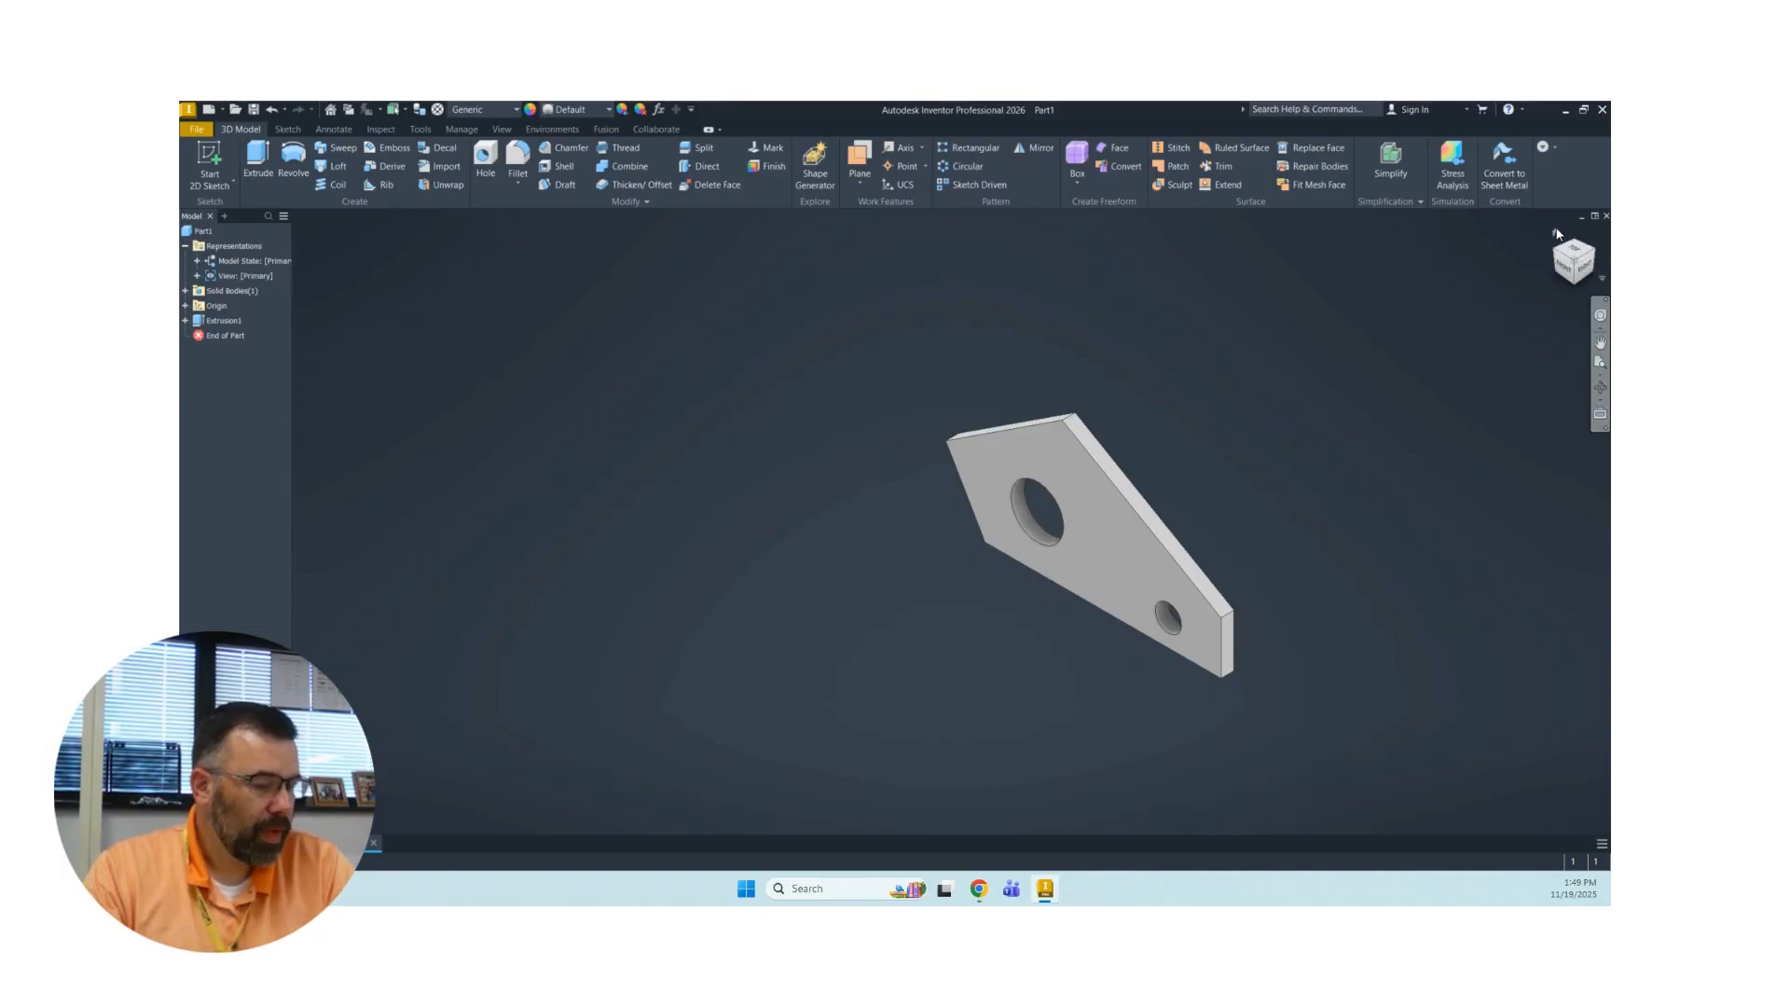
click(1555, 232)
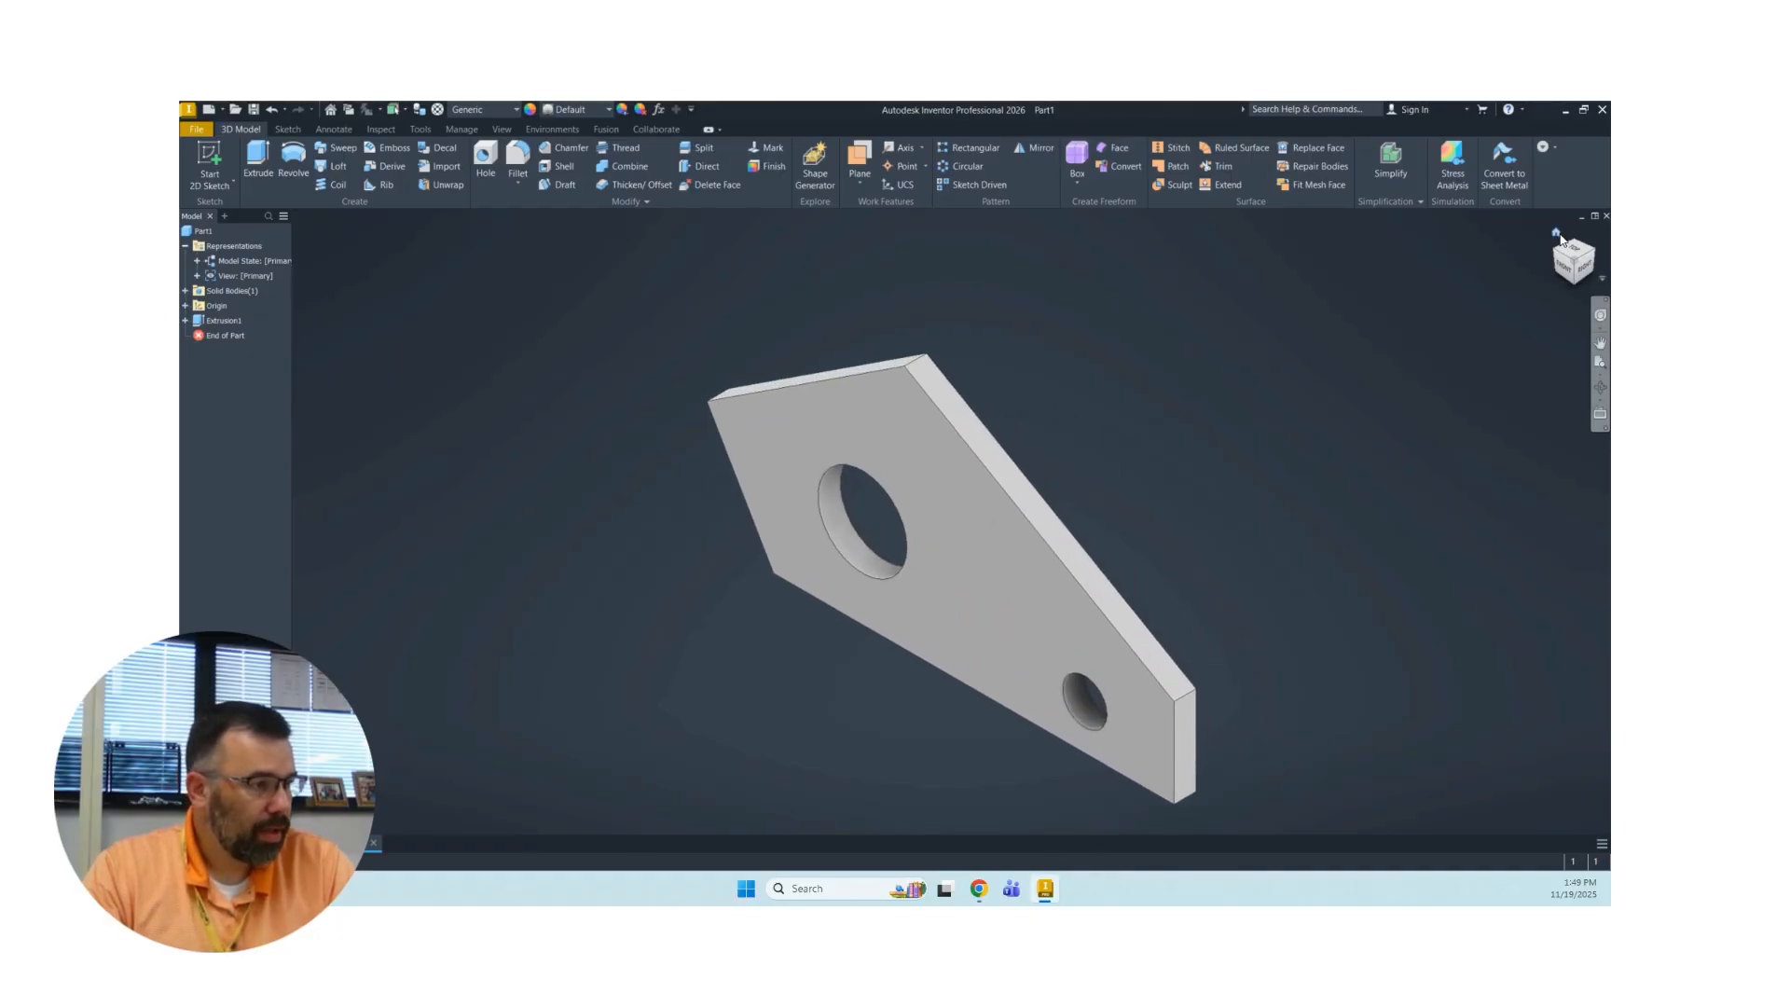
click(1567, 269)
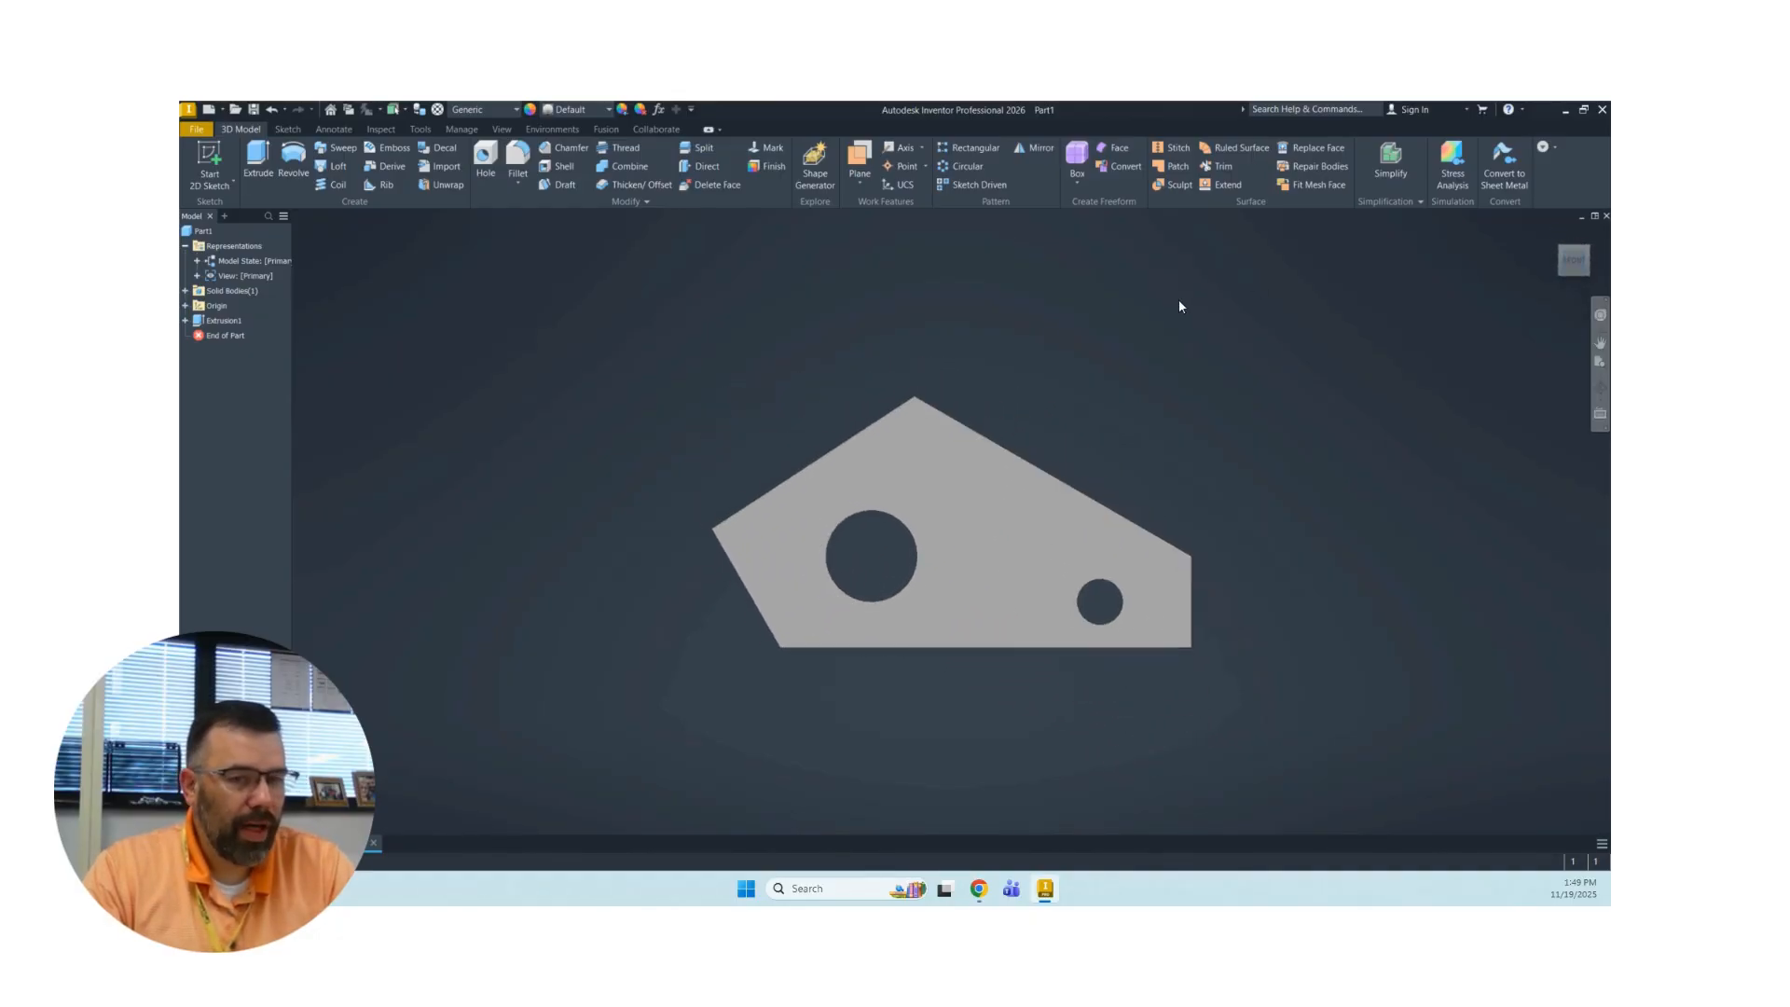